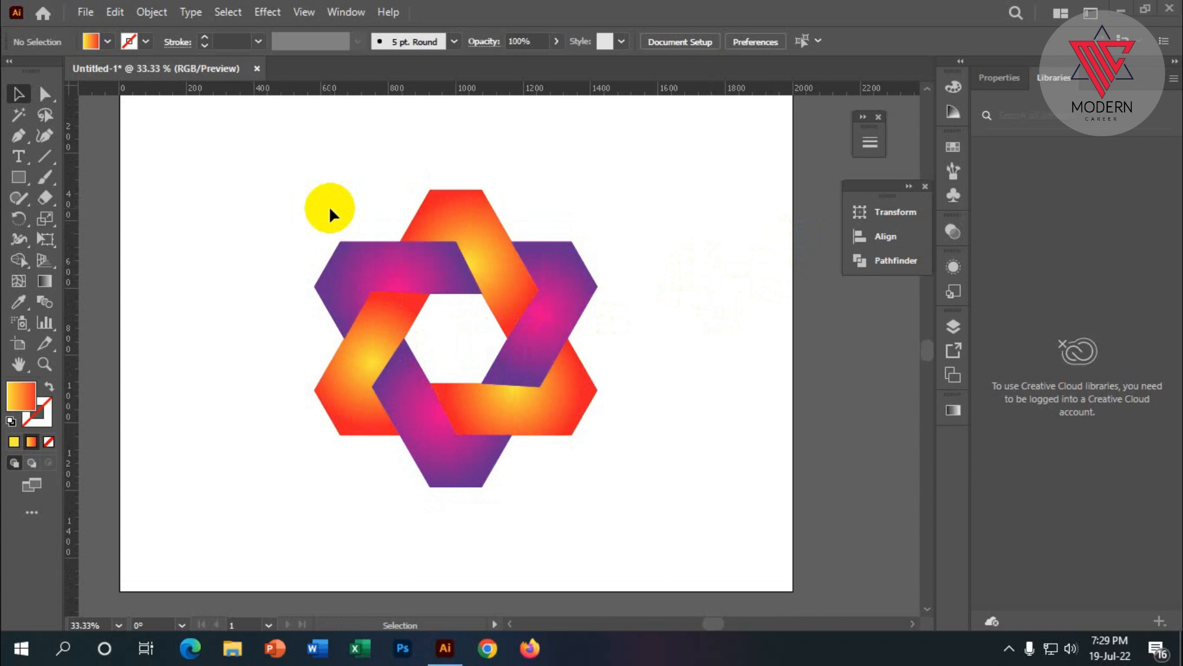
pyautogui.scroll(-1, 329, 211)
pyautogui.scroll(2, 318, 217)
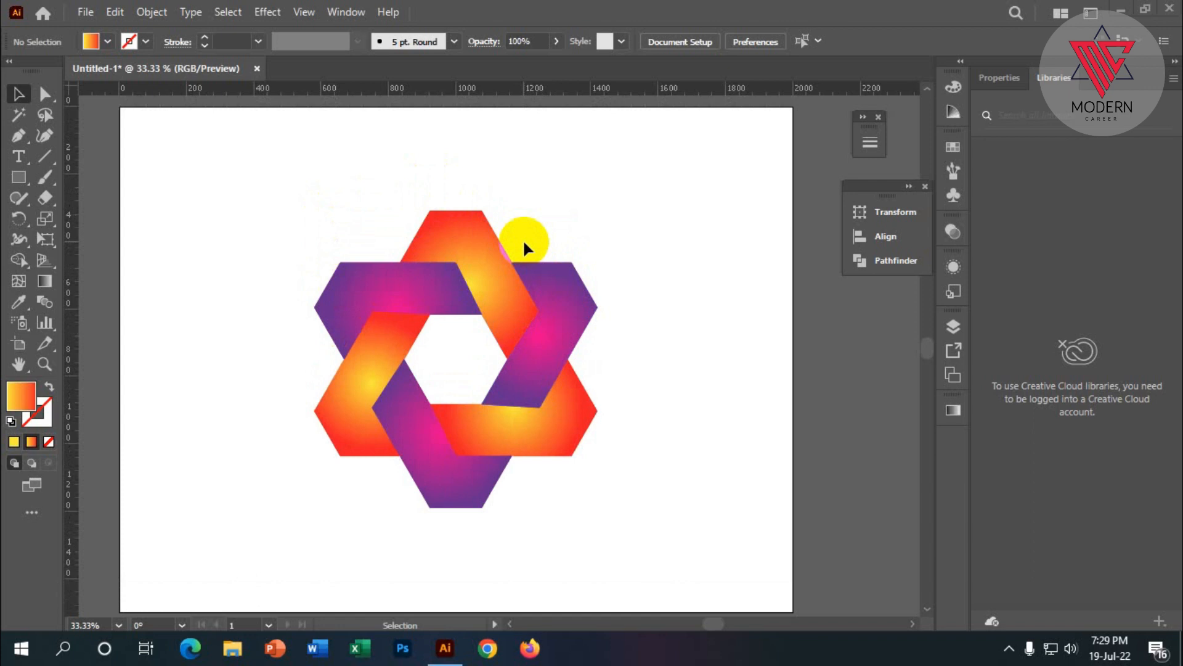
pyautogui.scroll(-1, 345, 194)
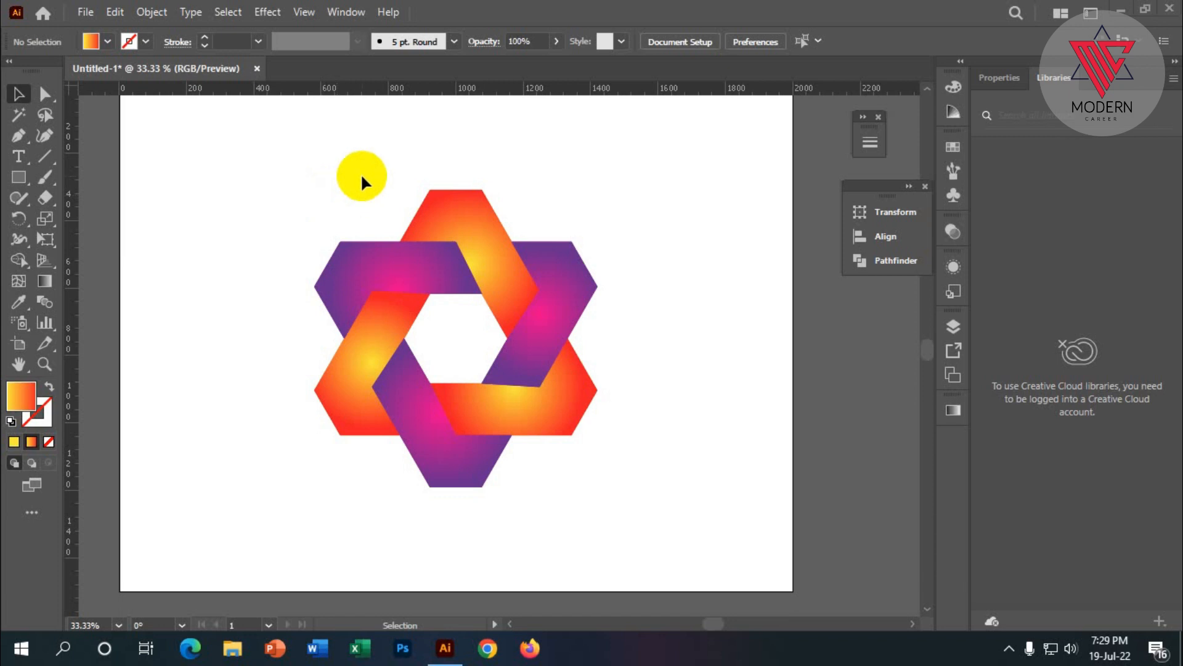
pyautogui.scroll(2, 354, 193)
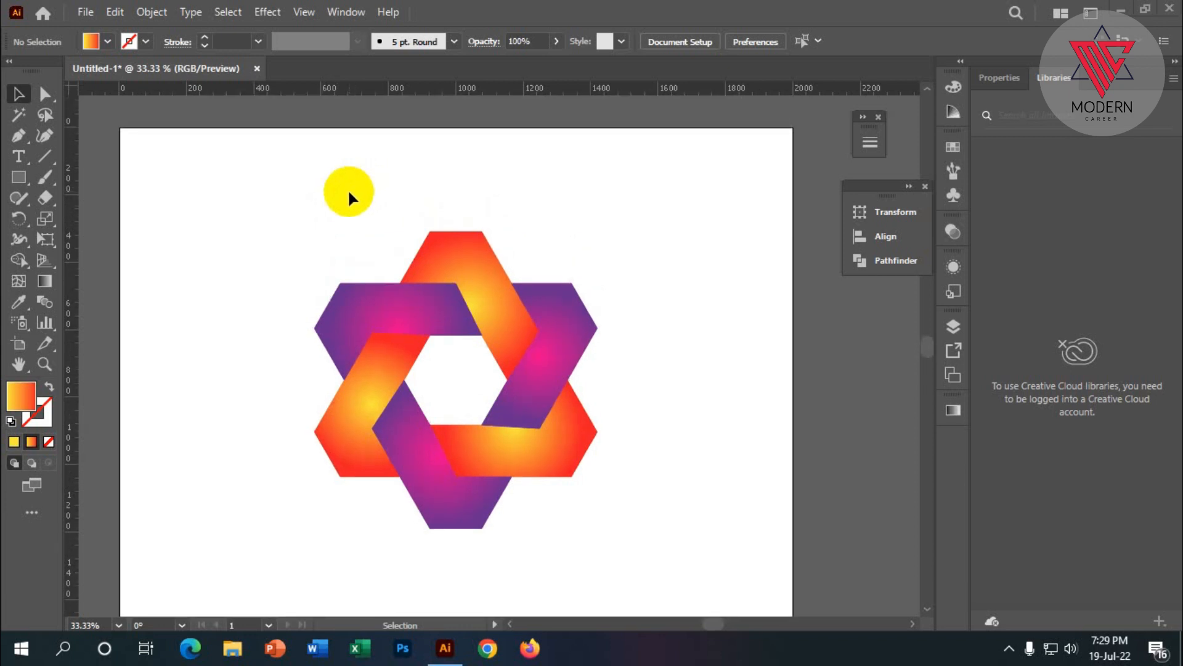
pyautogui.scroll(-2, 348, 193)
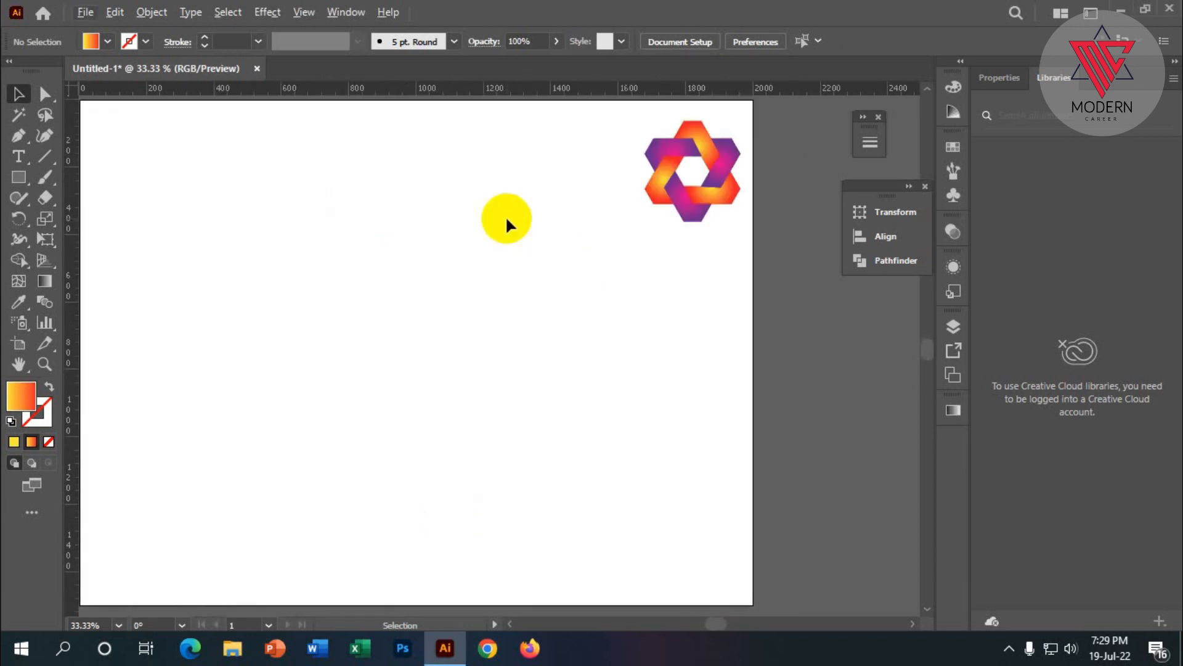
# Step: Create a hexagon with a radius of 266.716 px and 6 sides in the empty area of the artboard
pyautogui.scroll(-1, 507, 217)
pyautogui.scroll(2, 403, 210)
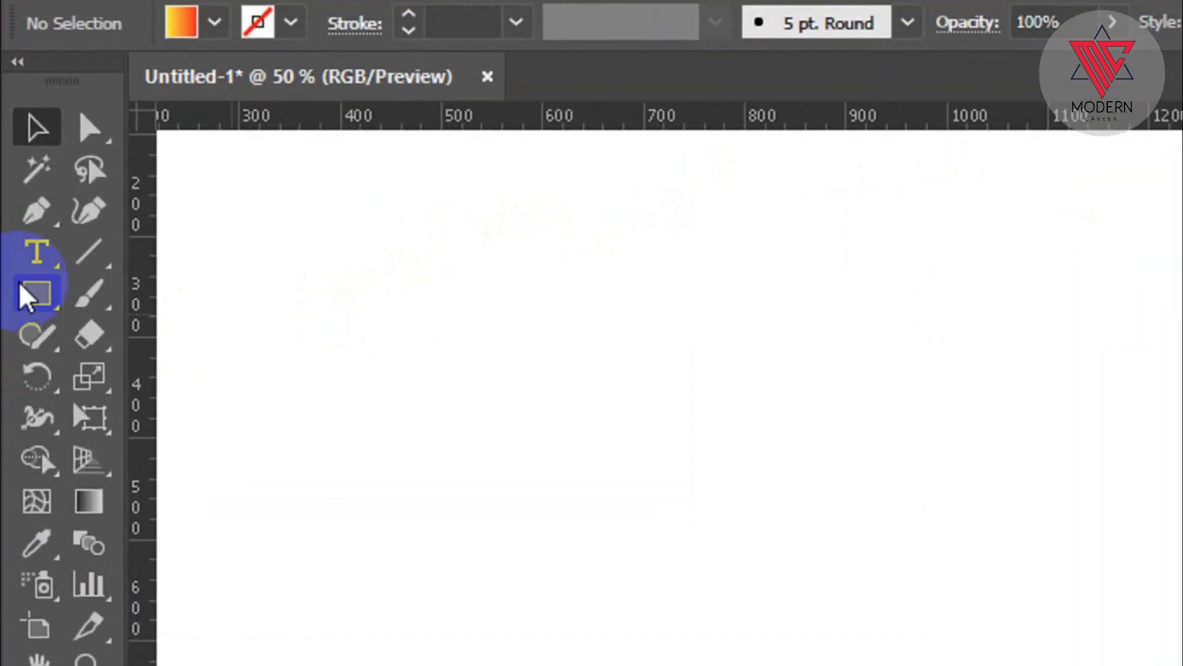
pyautogui.click(38, 295)
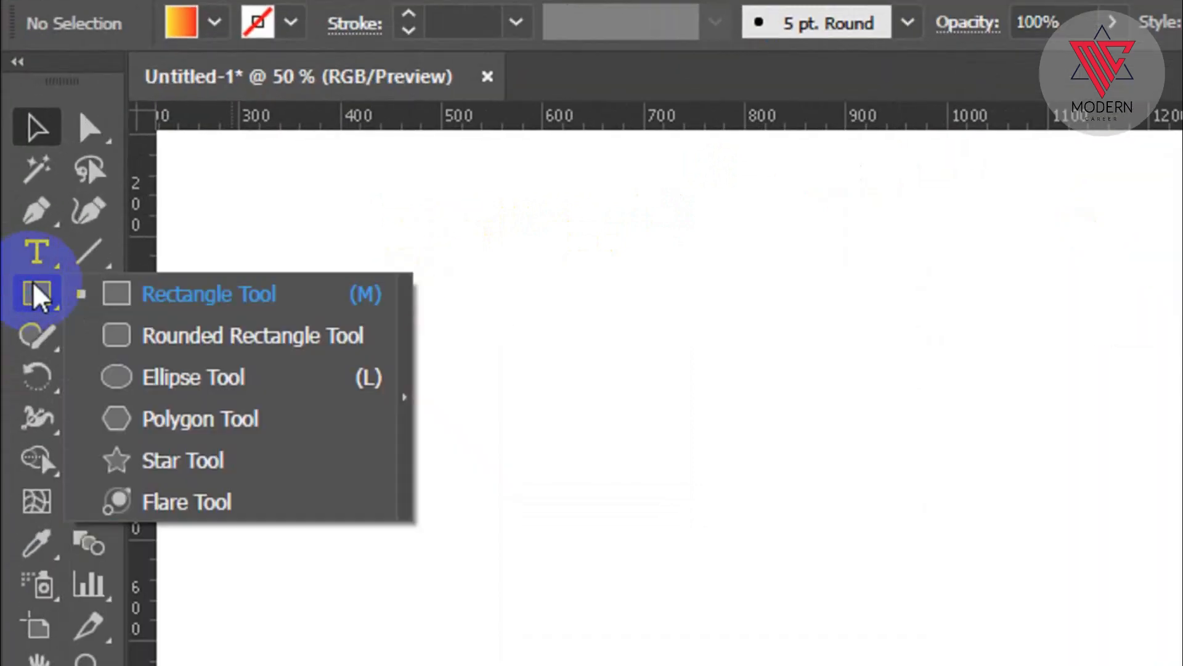
pyautogui.click(197, 419)
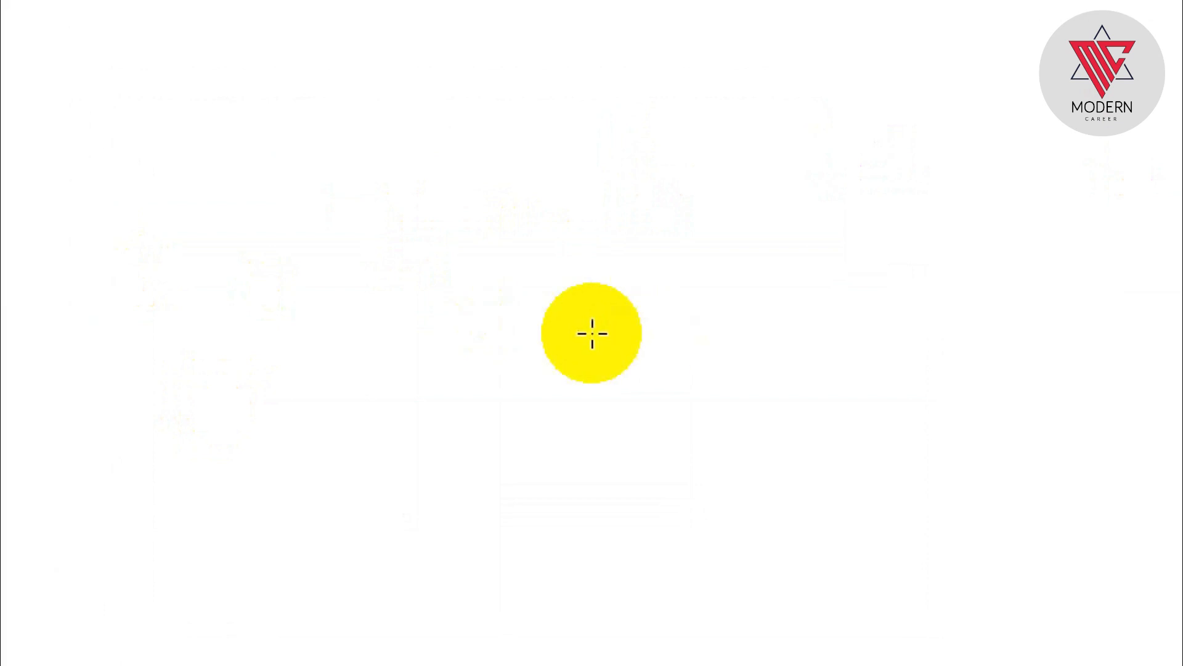
pyautogui.click(591, 305)
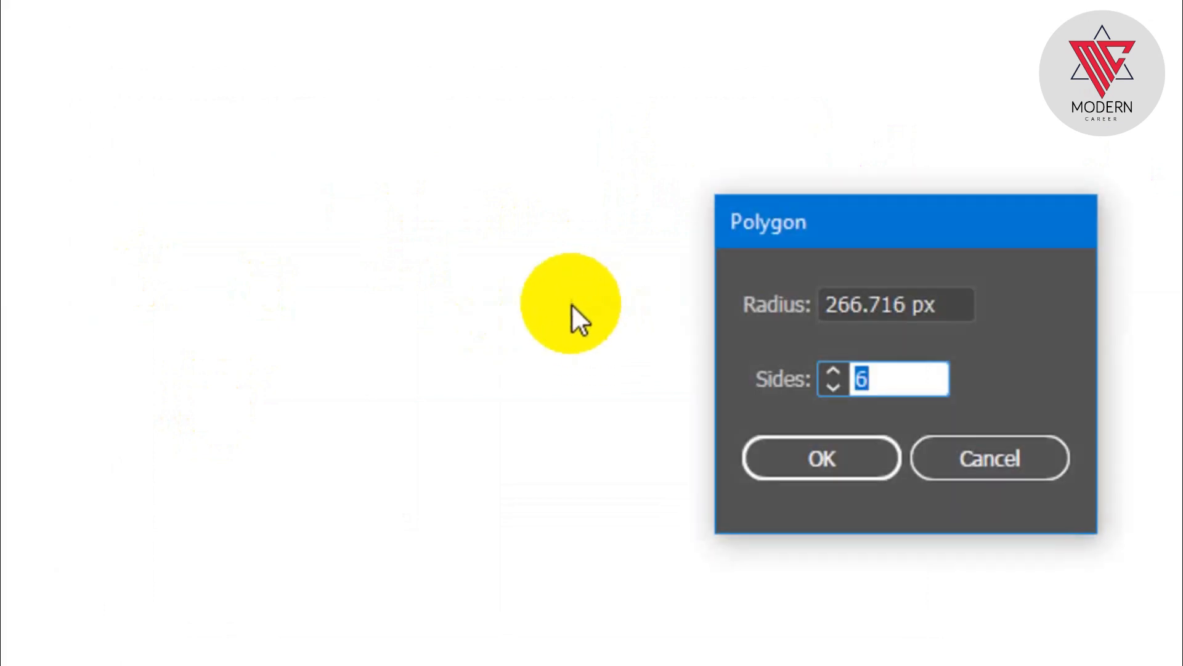
pyautogui.click(774, 471)
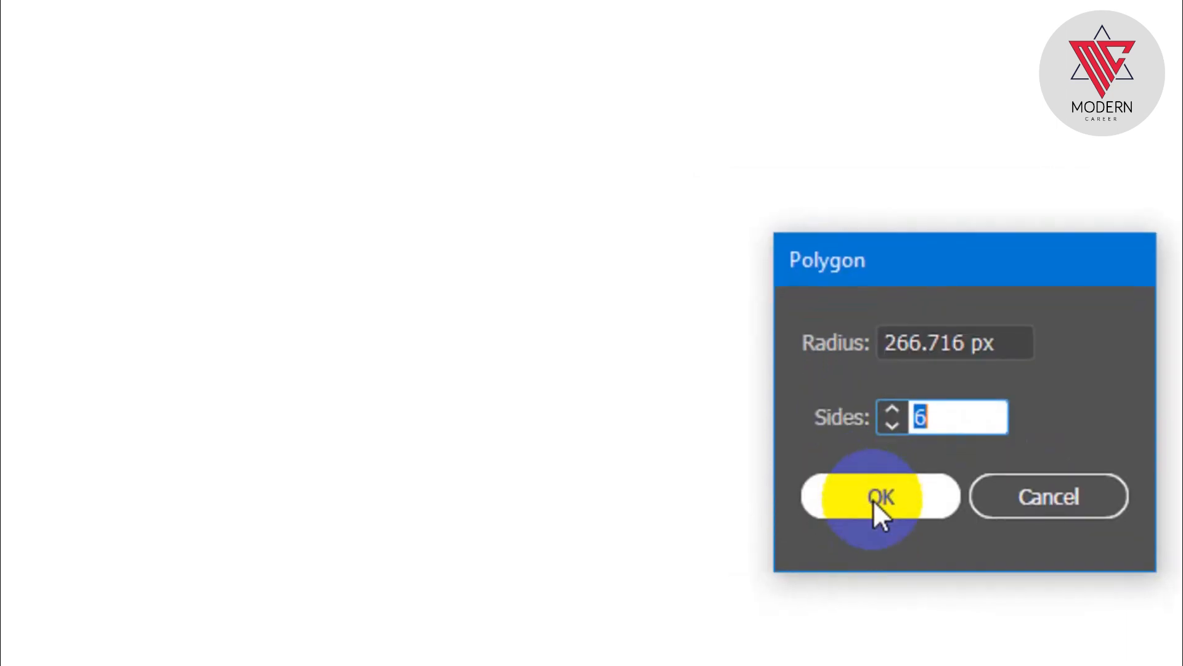
pyautogui.click(878, 493)
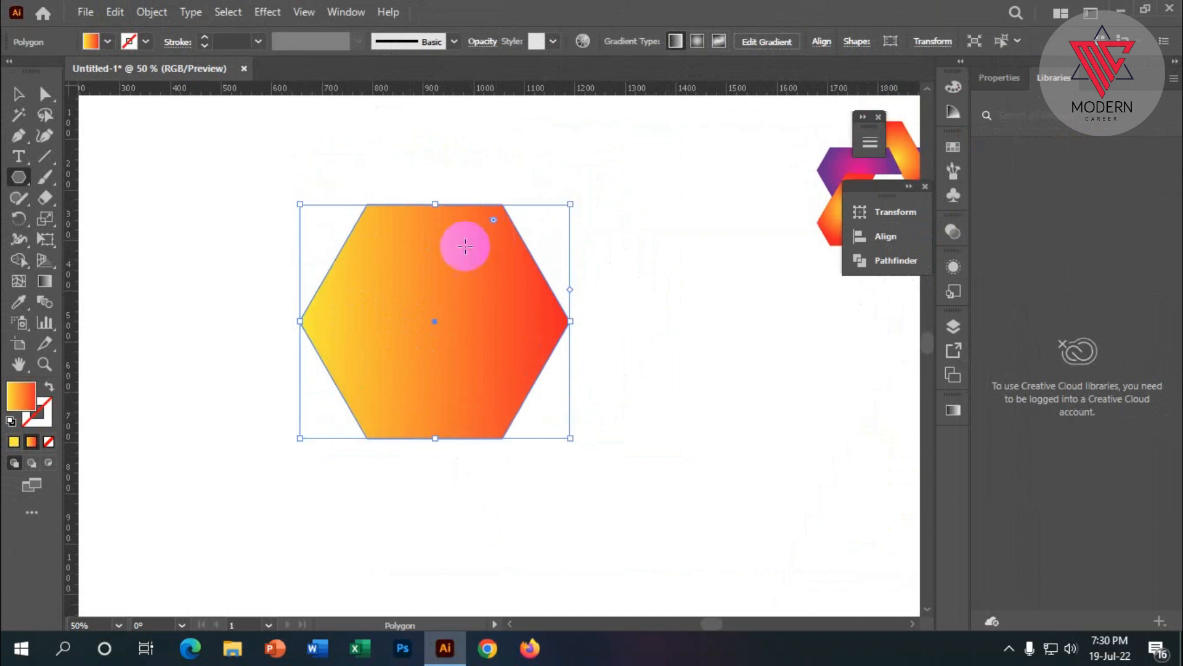
# Step: Create a 267.4286 × 267.4286 px square overlapping the upper part of the hexagon
pyautogui.scroll(3, 415, 279)
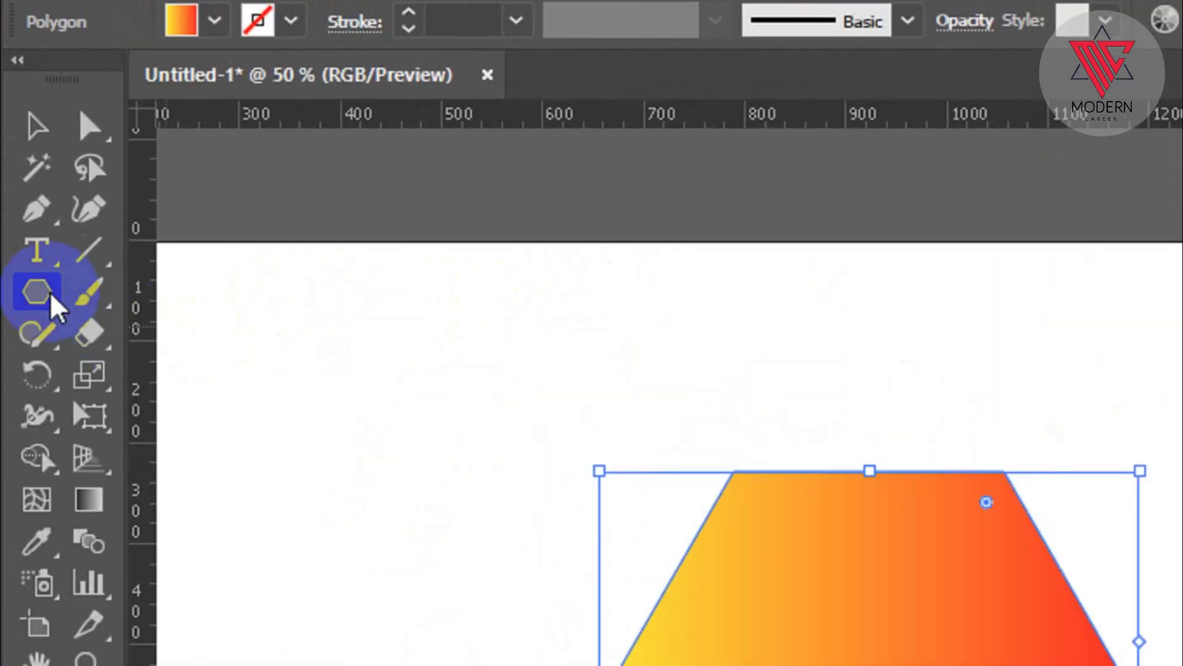
pyautogui.click(37, 295)
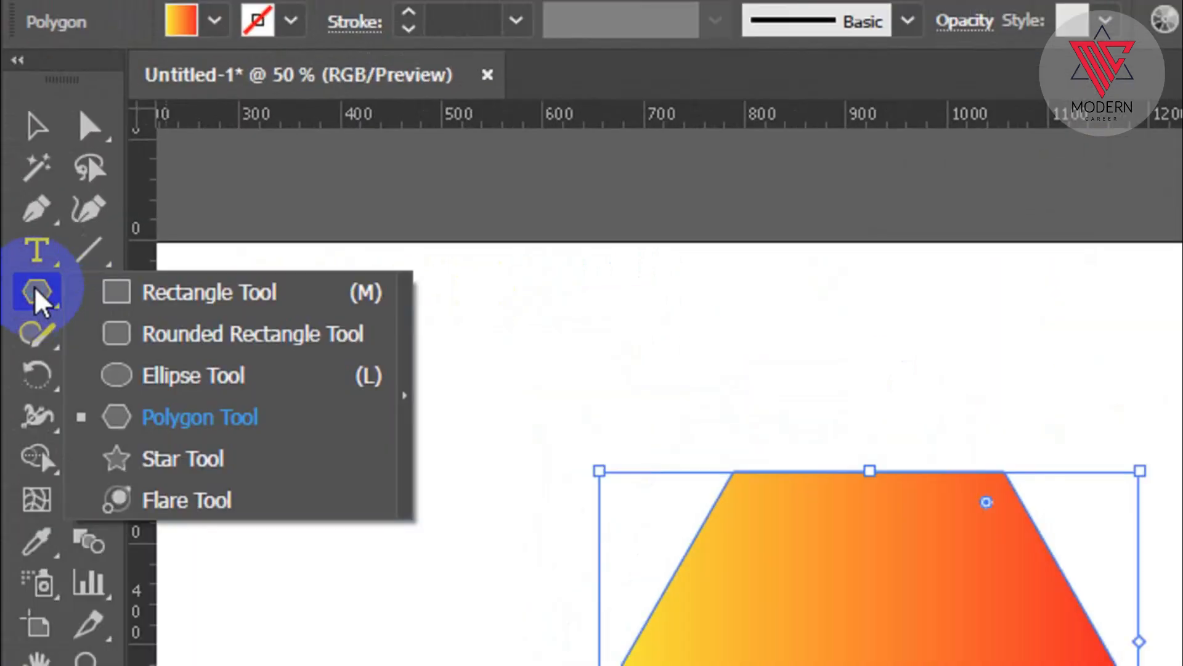
pyautogui.click(203, 298)
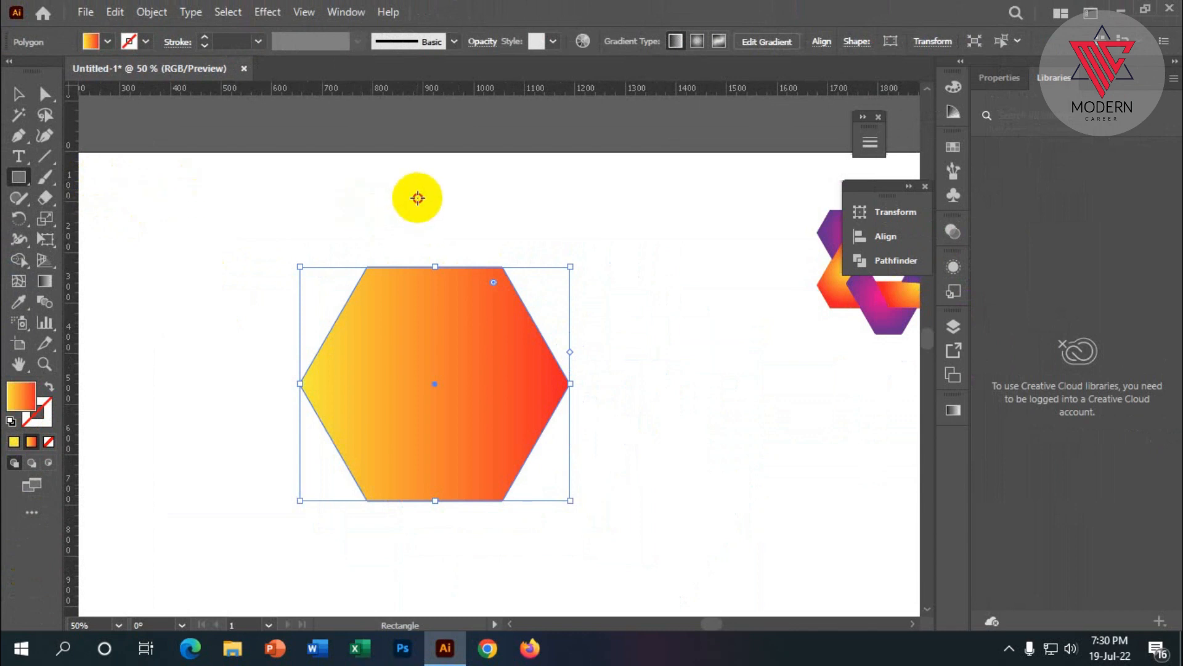
pyautogui.click(832, 333)
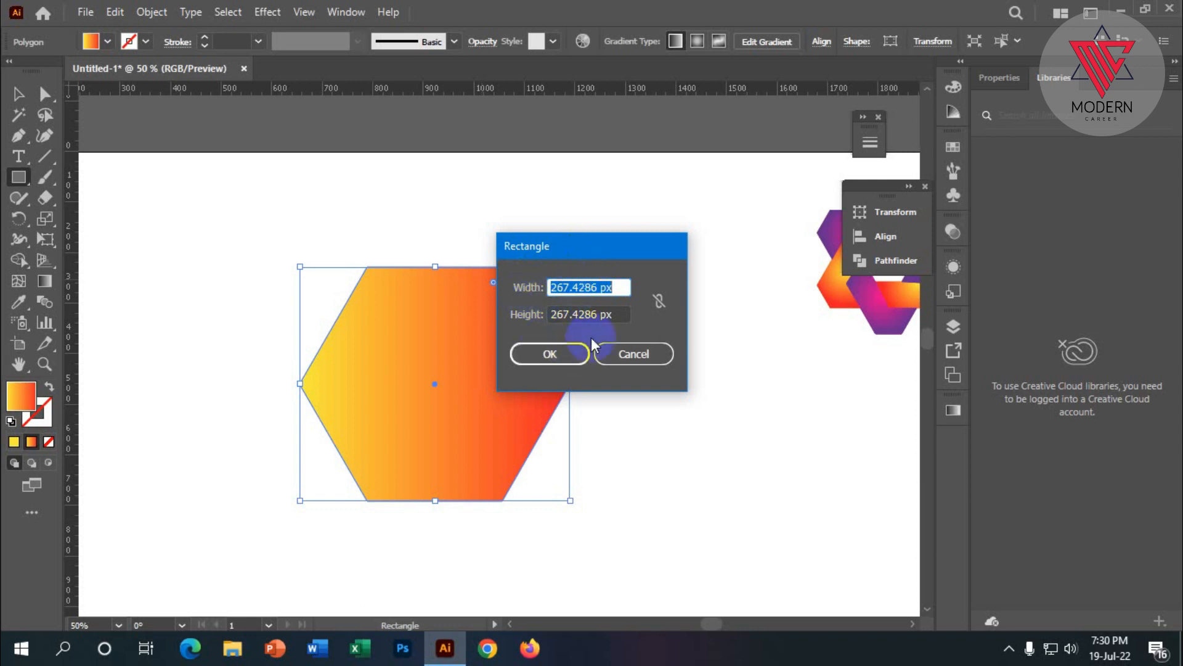
pyautogui.click(562, 355)
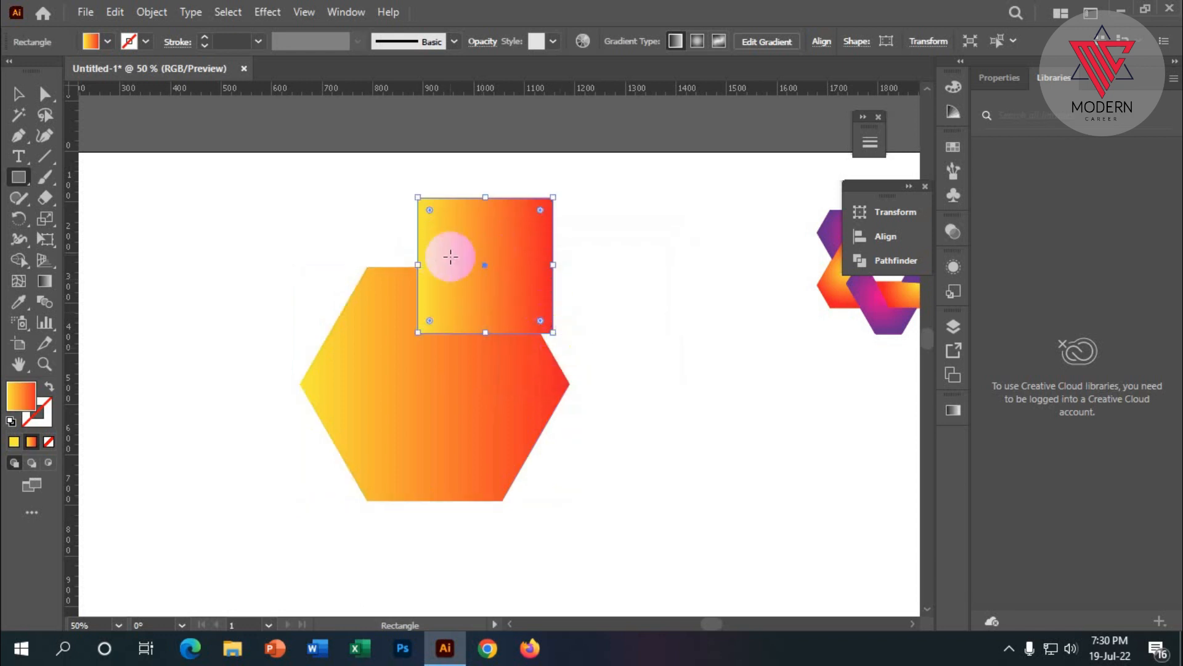
# Step: Fill the square with solid dark blue
pyautogui.scroll(1, 449, 256)
pyautogui.click(19, 95)
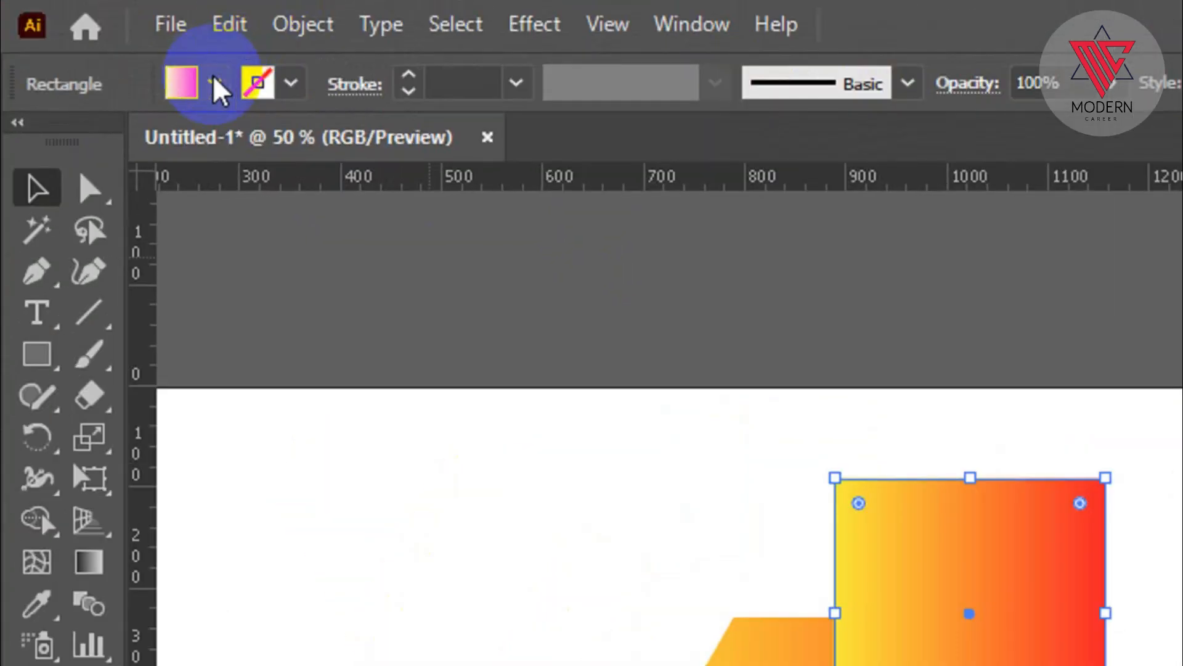
pyautogui.click(215, 82)
pyautogui.click(222, 145)
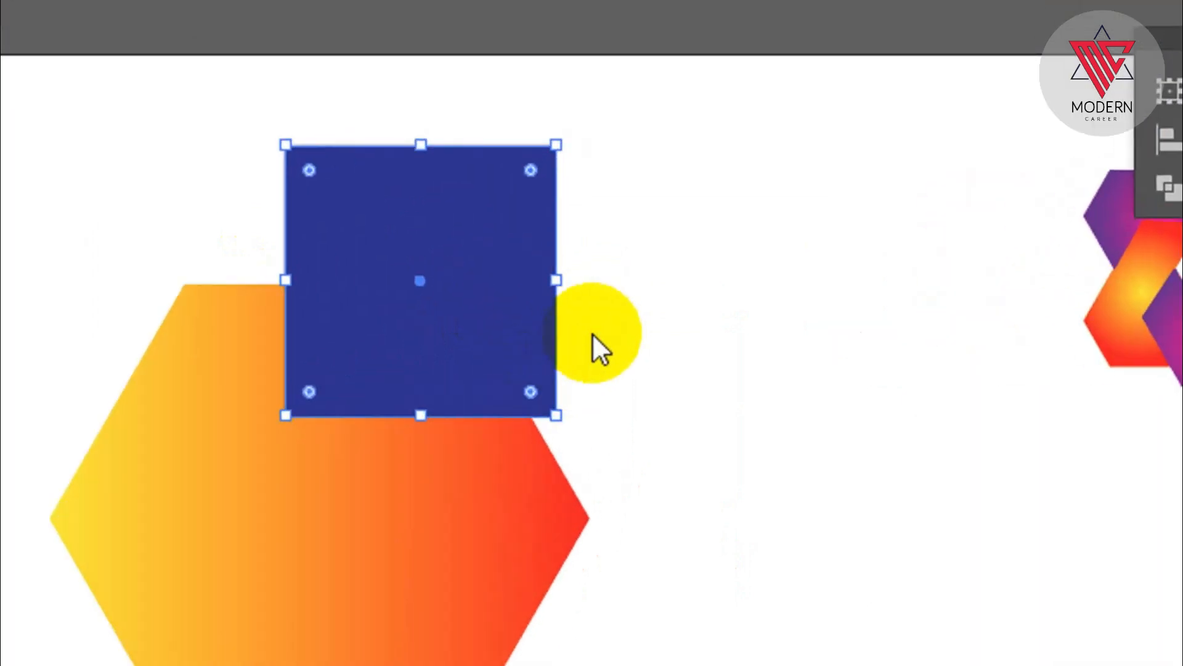
pyautogui.click(572, 335)
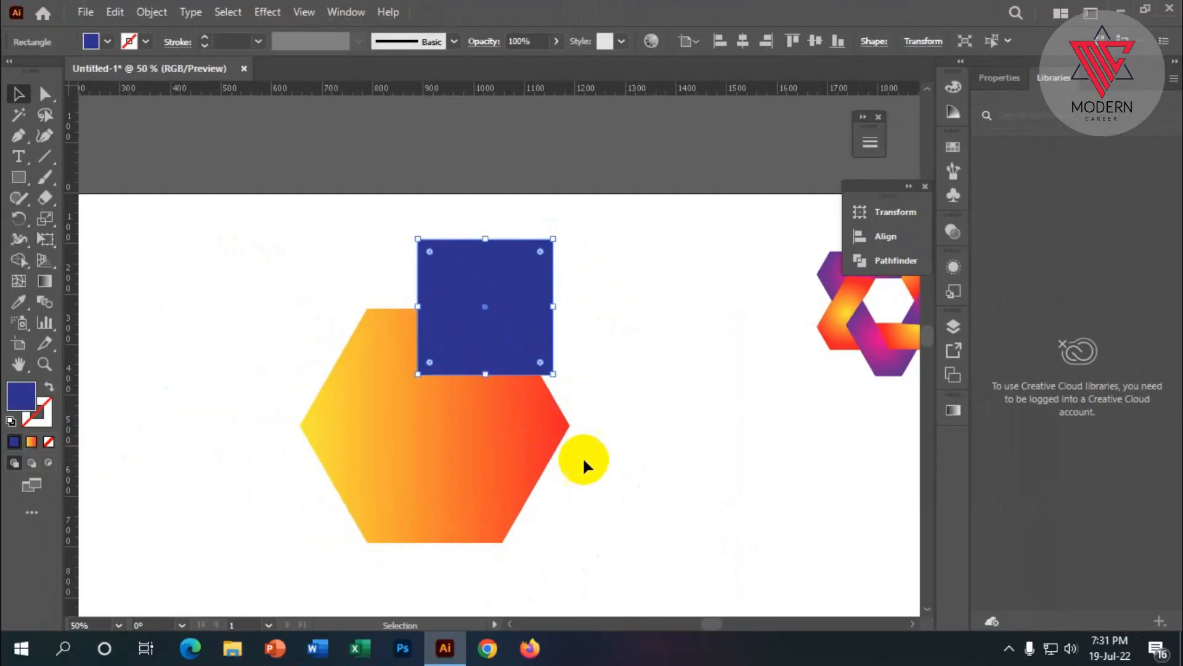
# Step: Select the square and the hexagon and move them together lower on the artboard
pyautogui.click(587, 460)
pyautogui.scroll(-2, 603, 462)
pyautogui.moveTo(609, 459); pyautogui.dragTo(420, 211)
pyautogui.moveTo(472, 296); pyautogui.dragTo(466, 431)
pyautogui.scroll(-7, 468, 404)
pyautogui.moveTo(475, 330); pyautogui.dragTo(496, 412)
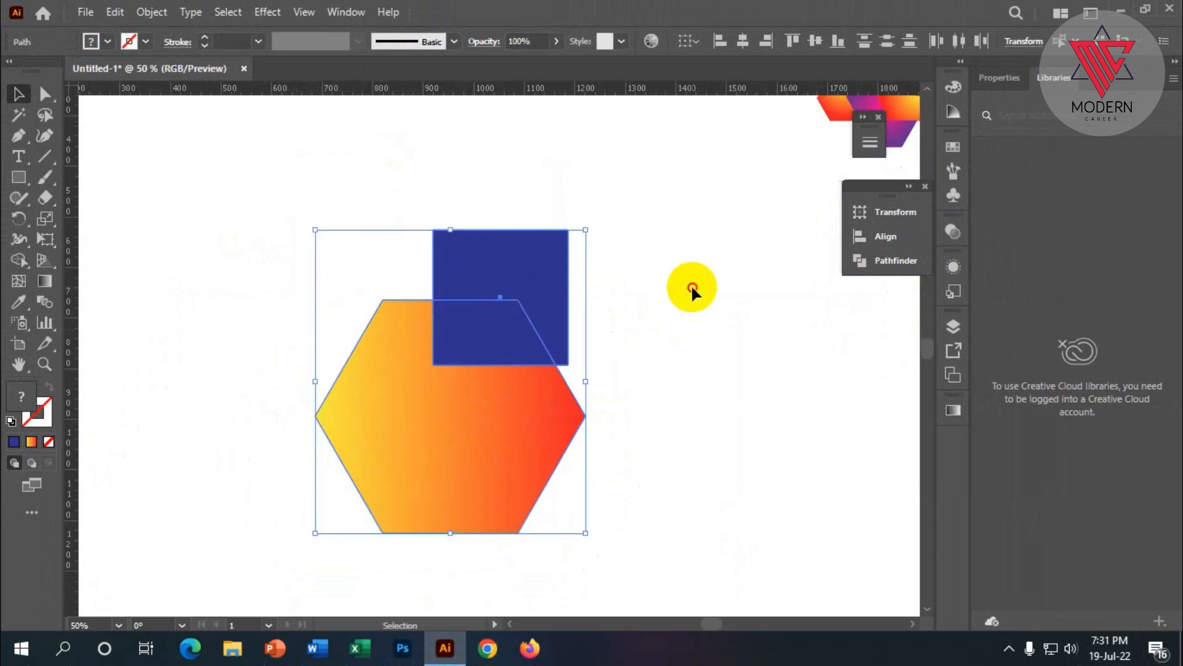
pyautogui.click(691, 286)
# Step: Move the blue square so that its bottom edge sits on the hexagon's top edge
pyautogui.scroll(2, 684, 288)
pyautogui.moveTo(522, 316); pyautogui.dragTo(486, 233)
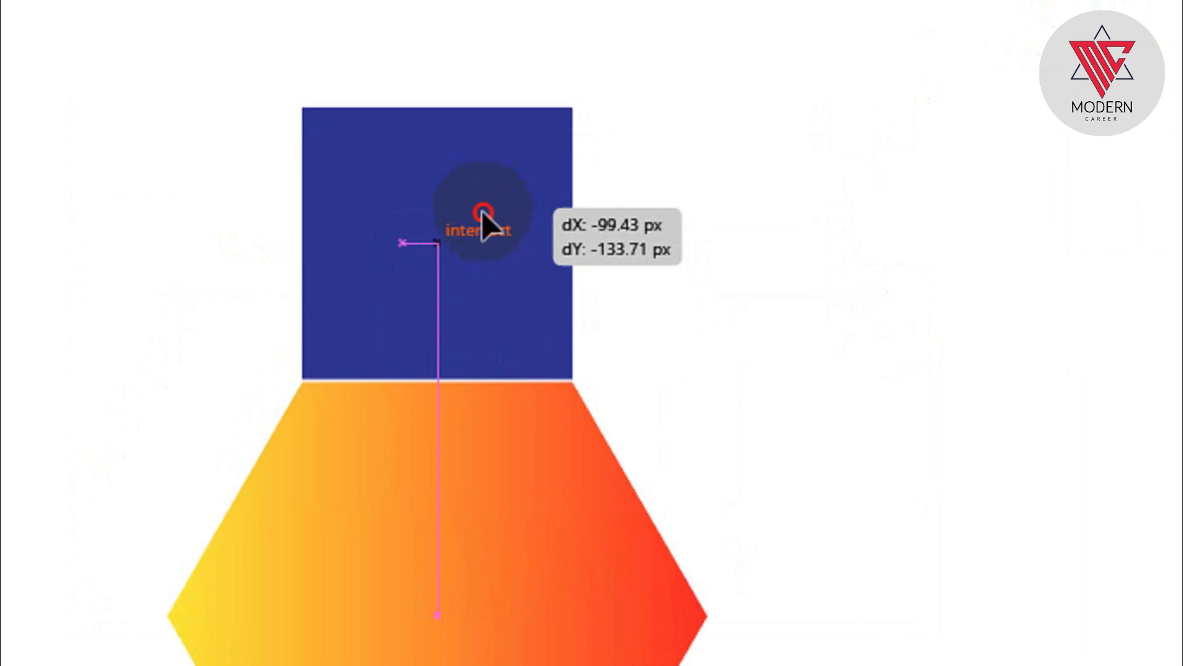
pyautogui.click(634, 316)
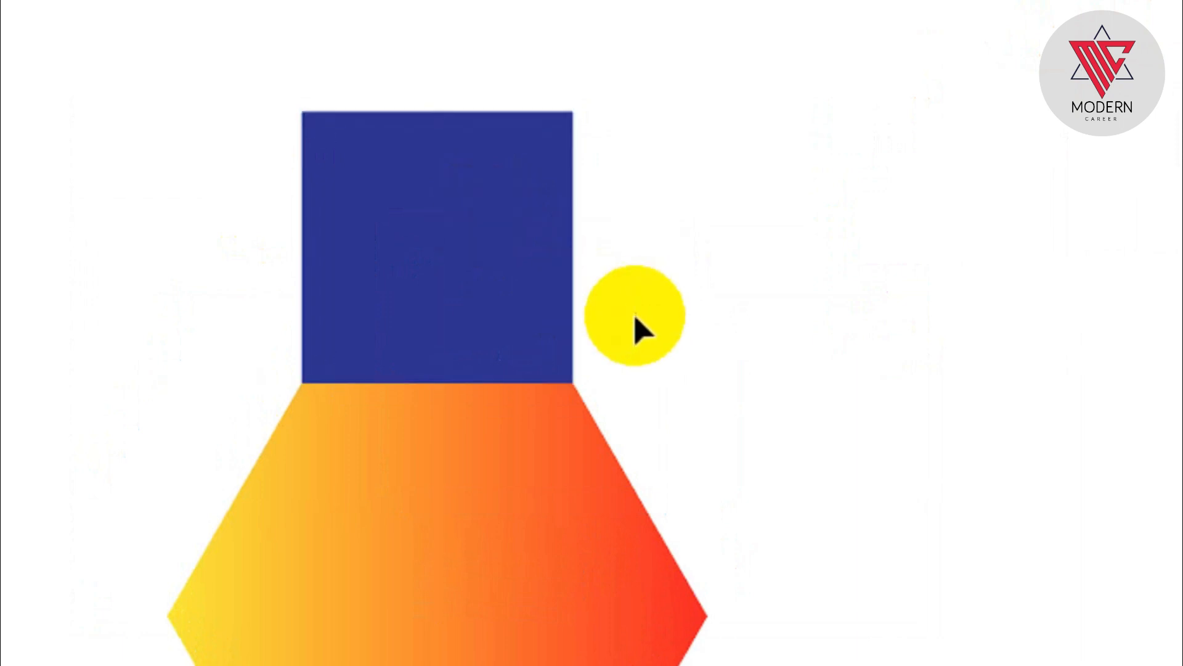
# Step: Align the square and the hexagon to each other by their horizontal centres
pyautogui.moveTo(614, 478); pyautogui.dragTo(292, 201)
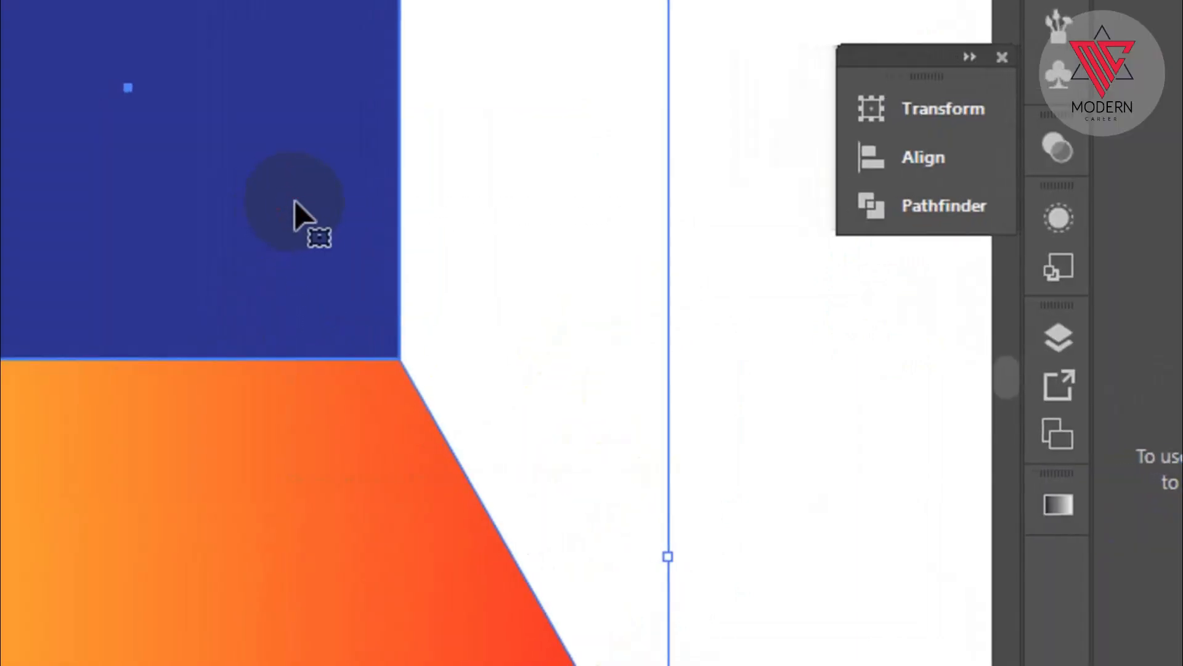
pyautogui.click(884, 163)
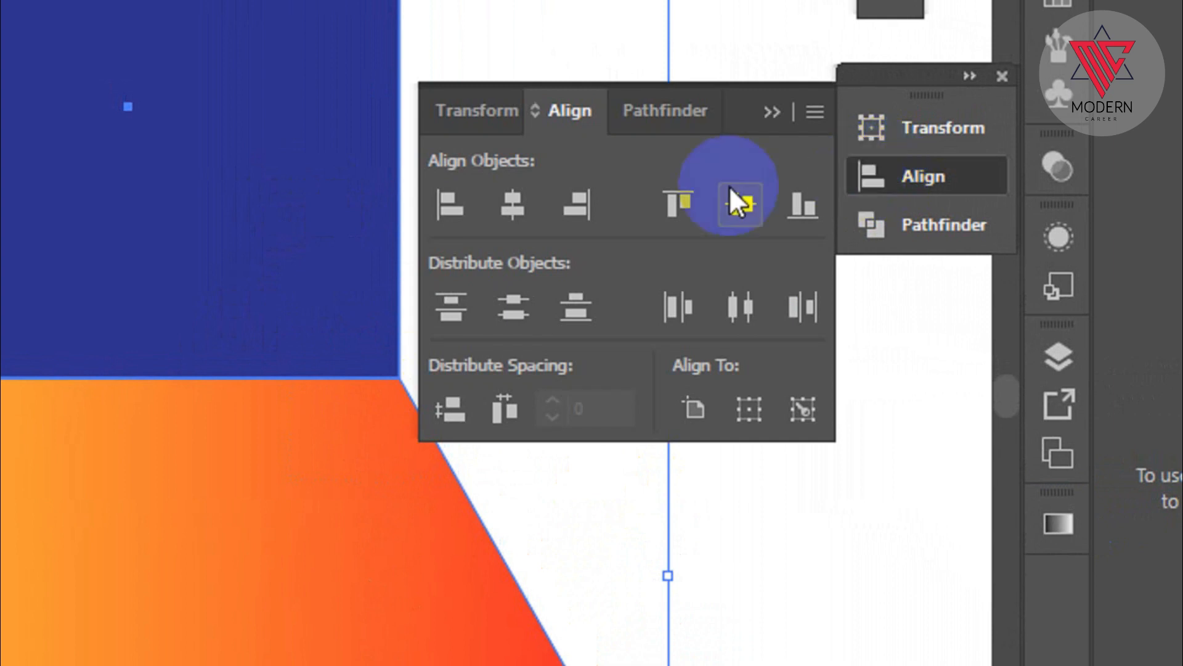
pyautogui.click(514, 204)
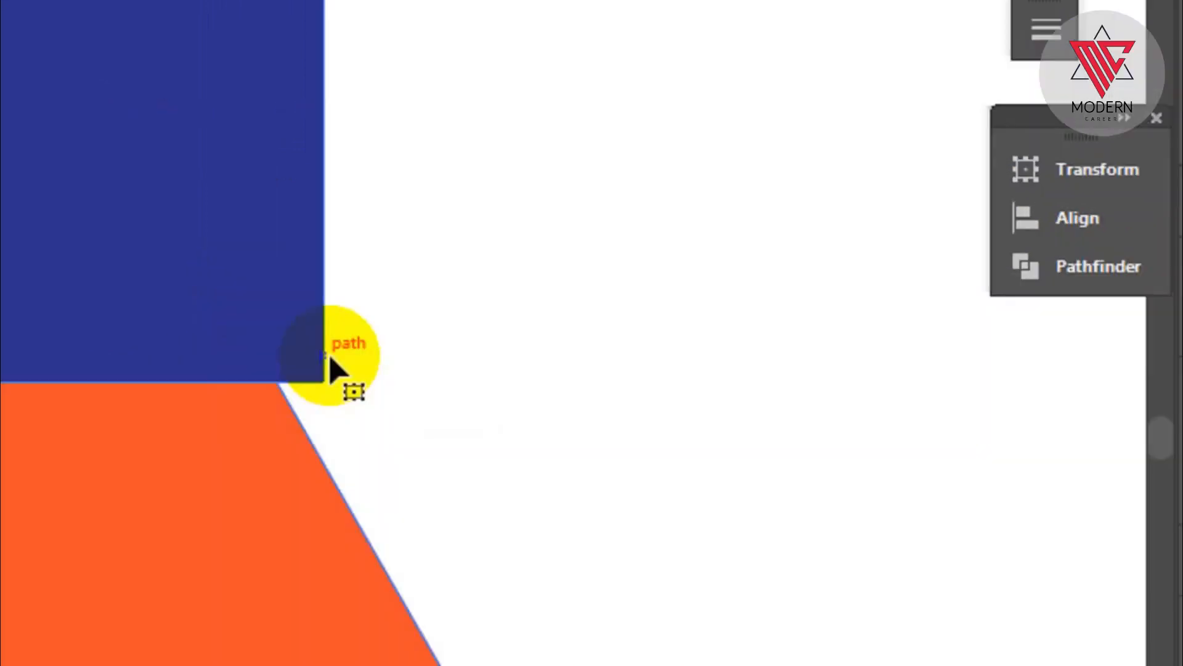
pyautogui.scroll(-1, 320, 332)
pyautogui.scroll(1, 302, 277)
pyautogui.click(285, 235)
pyautogui.click(521, 386)
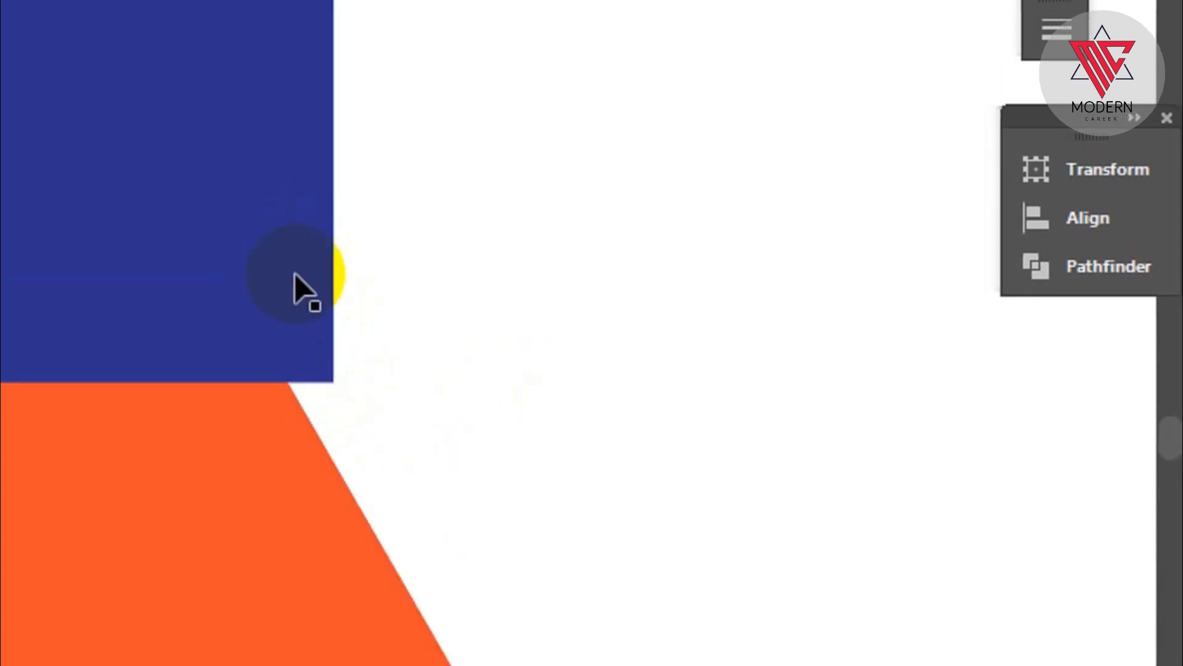
# Step: Resize the blue square from its lower corner to match the width of the hexagon's top edge
pyautogui.click(295, 275)
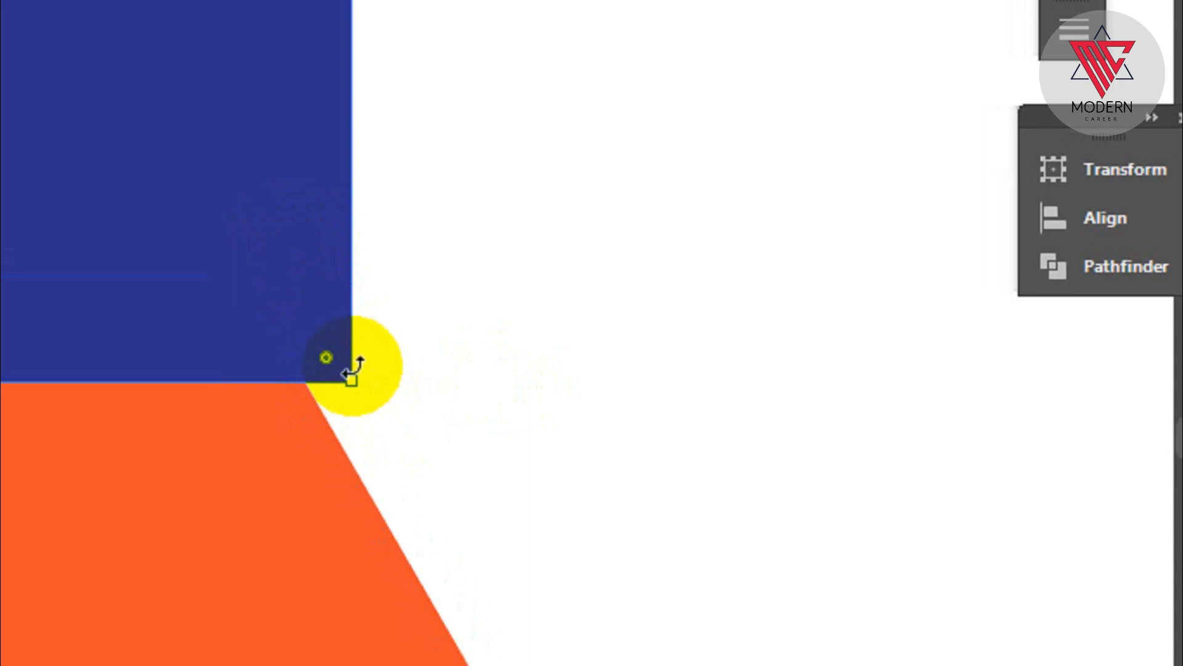
pyautogui.moveTo(353, 382); pyautogui.dragTo(330, 343)
pyautogui.moveTo(204, 202); pyautogui.dragTo(204, 220)
pyautogui.moveTo(295, 220); pyautogui.dragTo(298, 243)
pyautogui.click(482, 377)
pyautogui.scroll(-3, 319, 336)
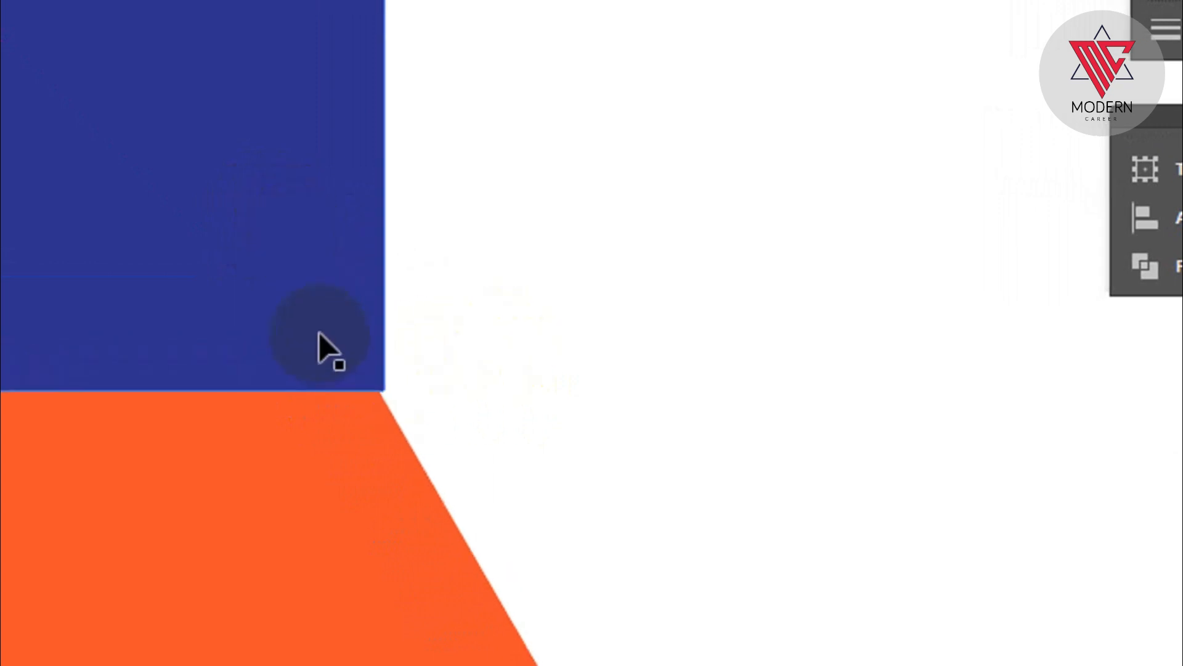
pyautogui.click(579, 458)
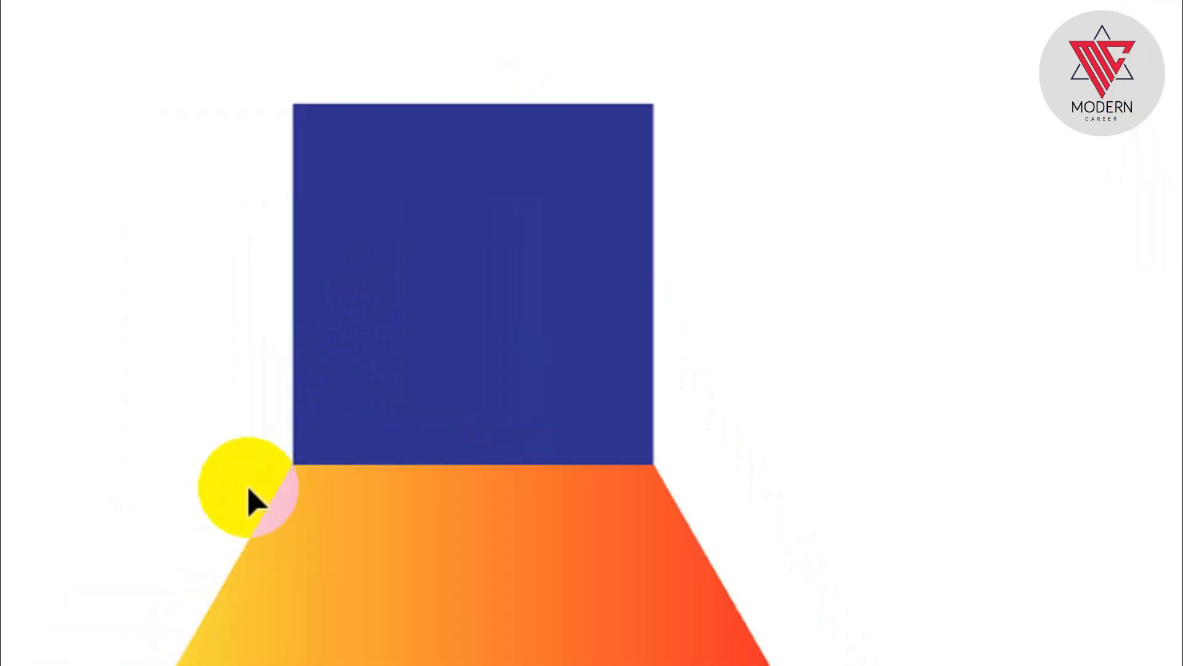
# Step: Examine up close how both lower corners of the square meet the hexagon's top corners
pyautogui.scroll(4, 249, 487)
pyautogui.scroll(4, 516, 409)
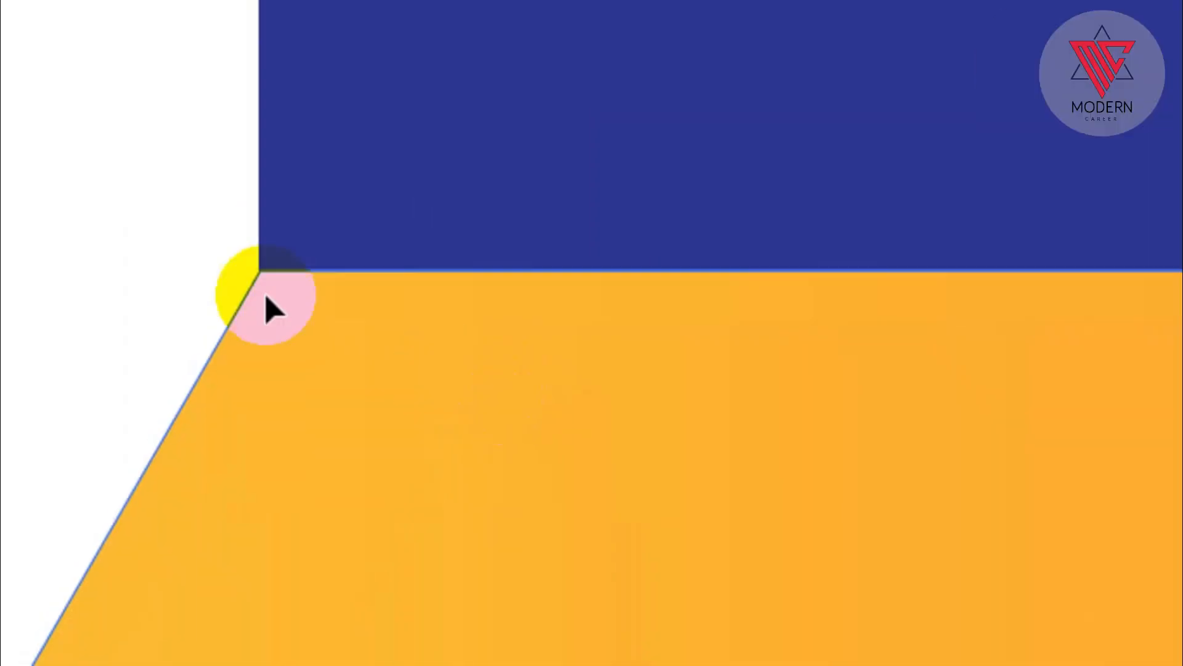
pyautogui.scroll(-6, 280, 343)
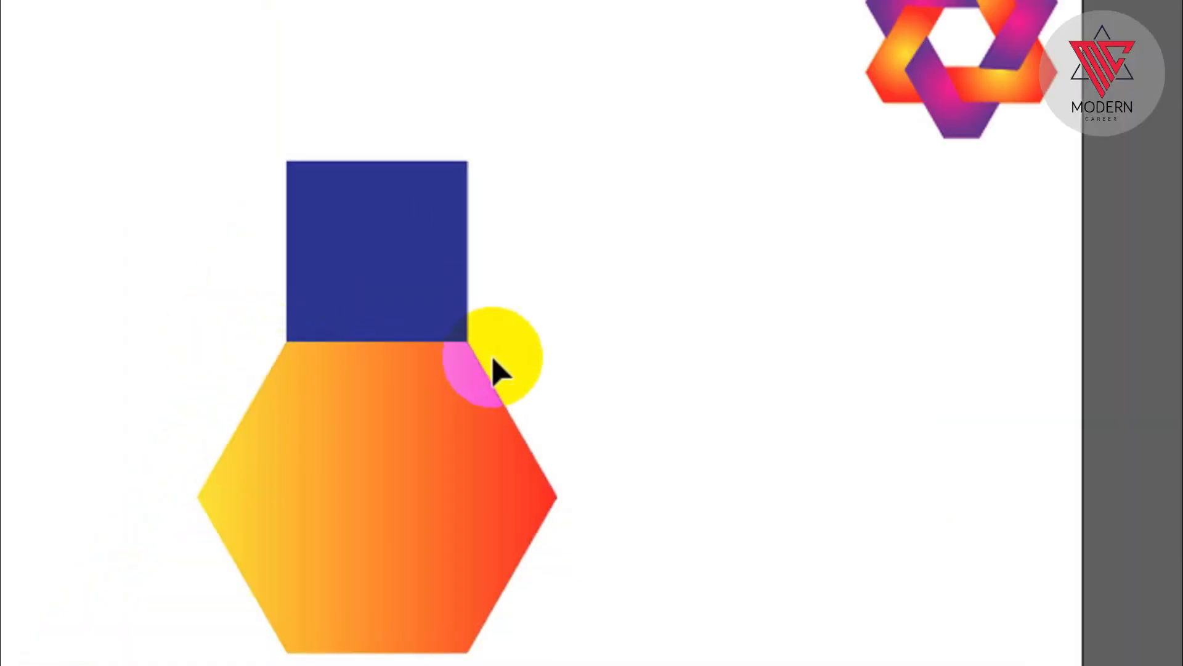
pyautogui.scroll(6, 471, 342)
pyautogui.scroll(2, 440, 481)
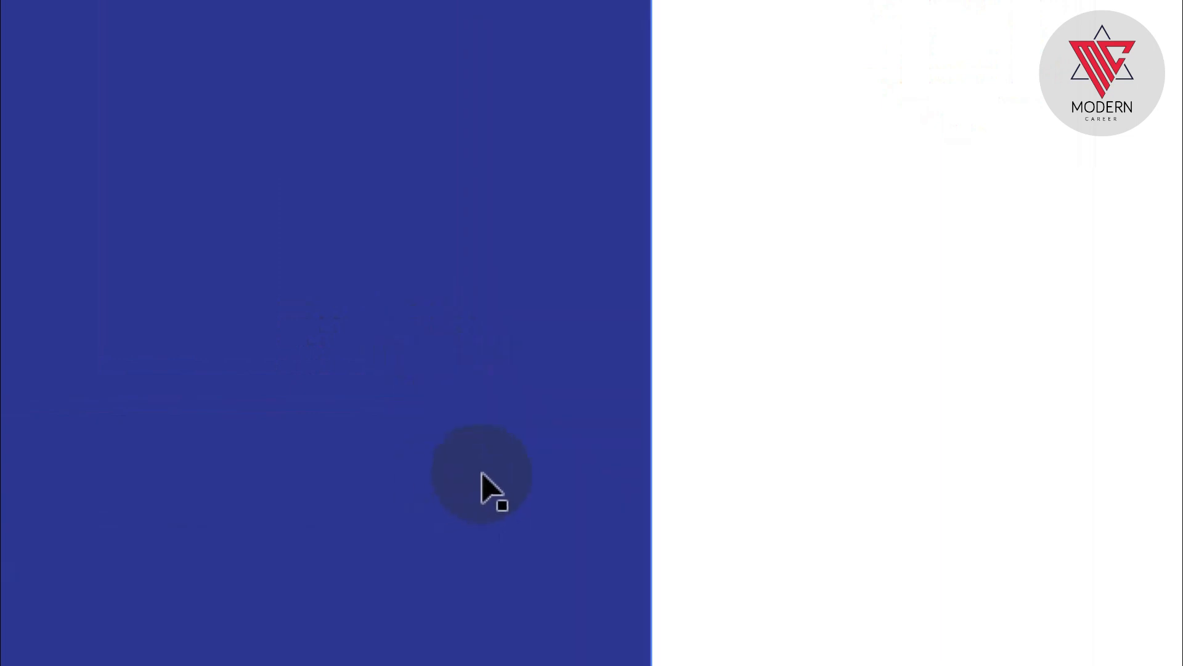
pyautogui.scroll(-4, 729, 487)
pyautogui.scroll(-2, 730, 473)
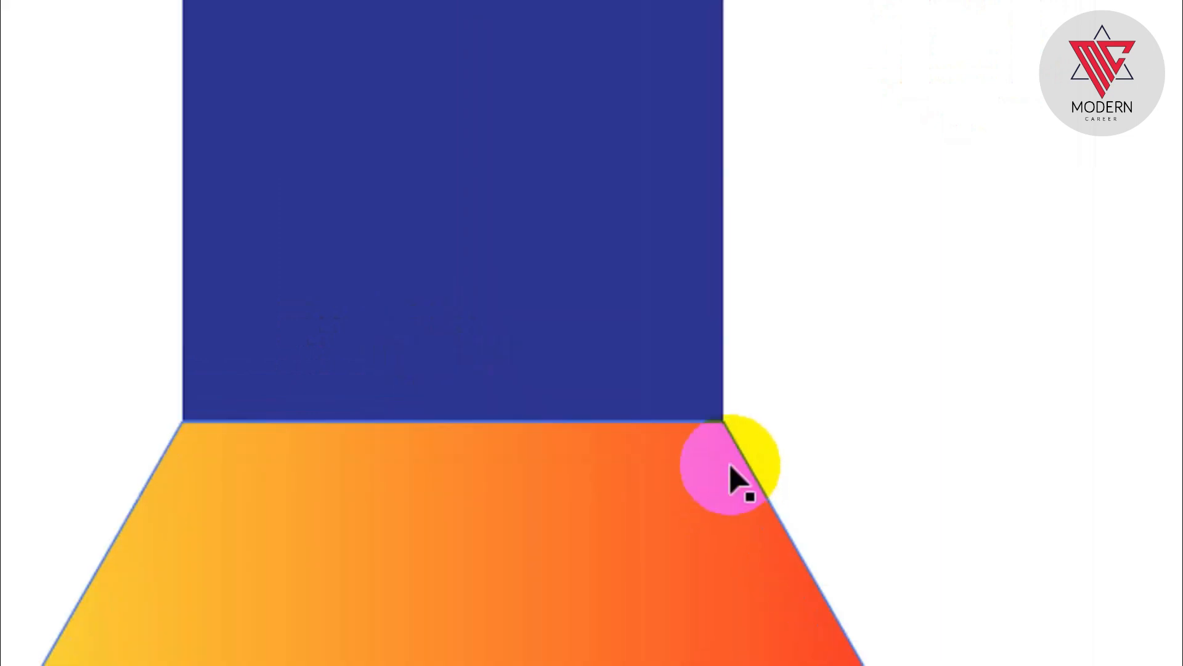
pyautogui.scroll(-2, 730, 470)
pyautogui.scroll(-1, 663, 400)
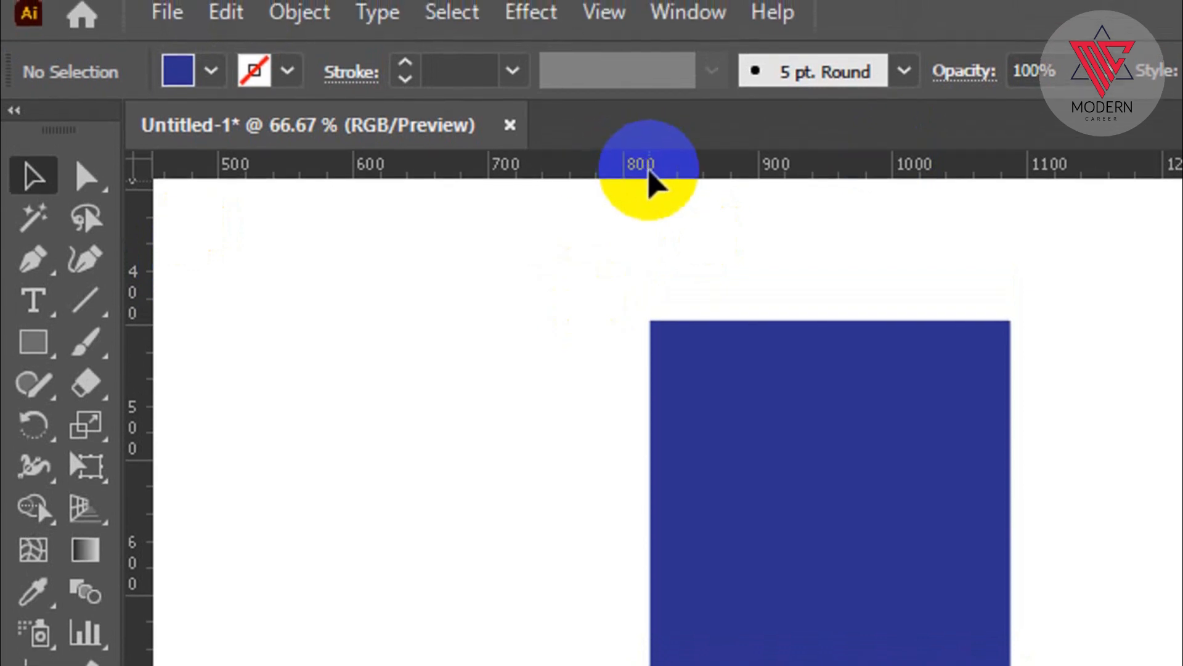
# Step: Hide the rulers and show them again
pyautogui.hotkey('ctrl', 'r')
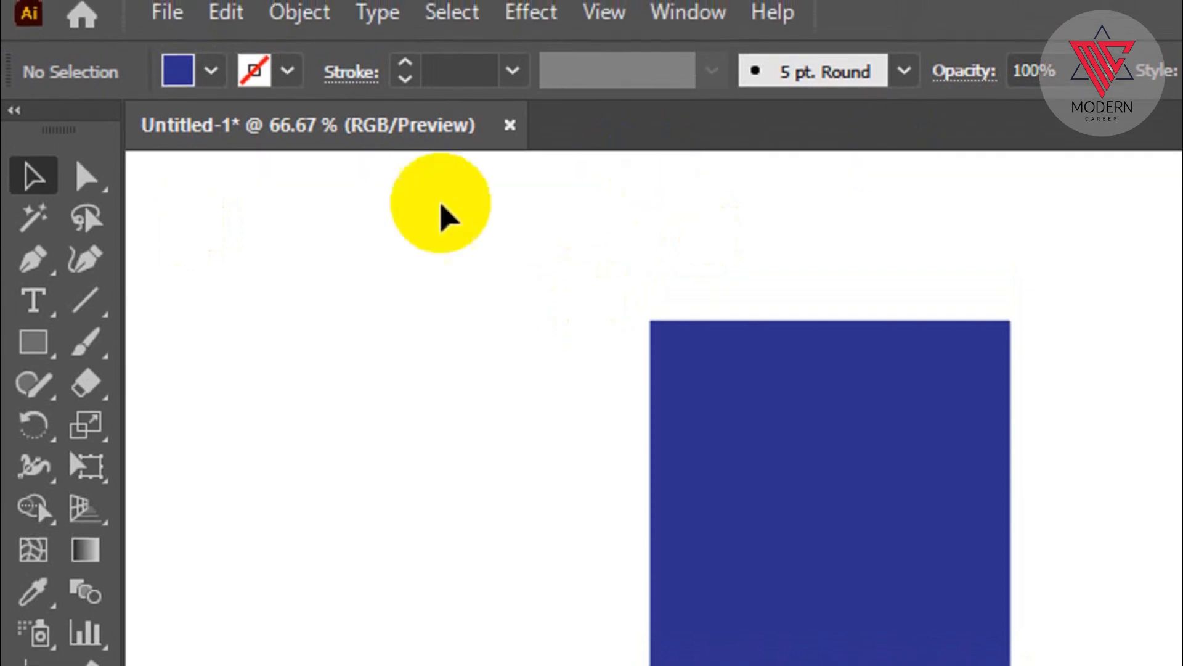
pyautogui.click(90, 395)
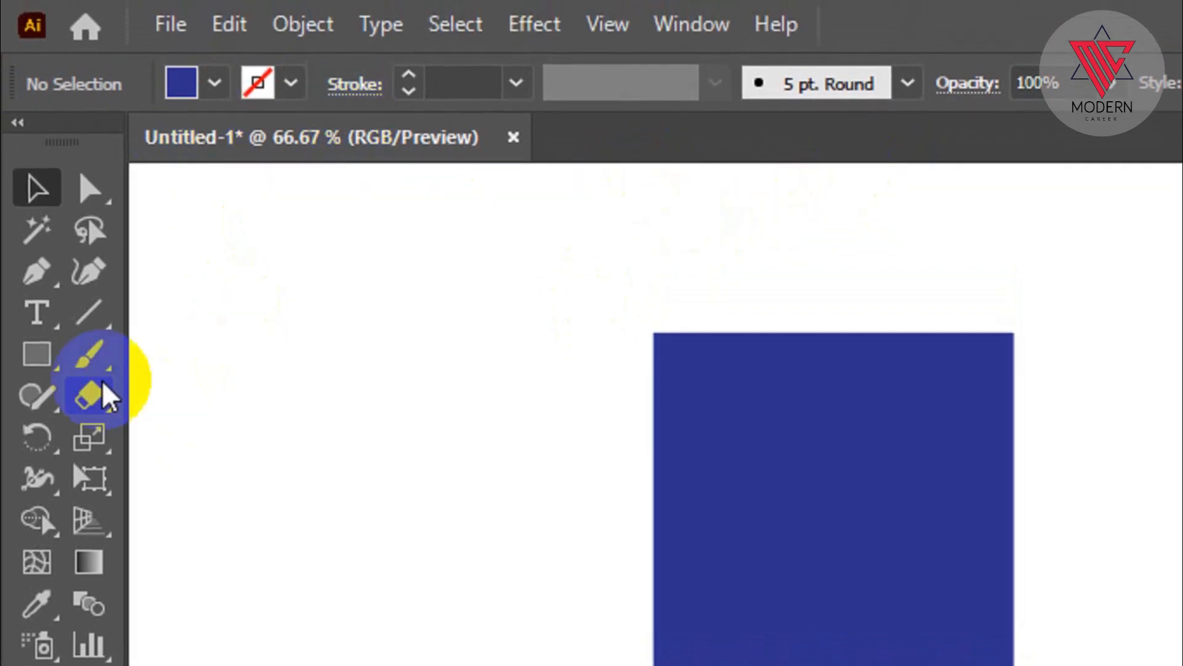
pyautogui.hotkey('ctrl', 'r')
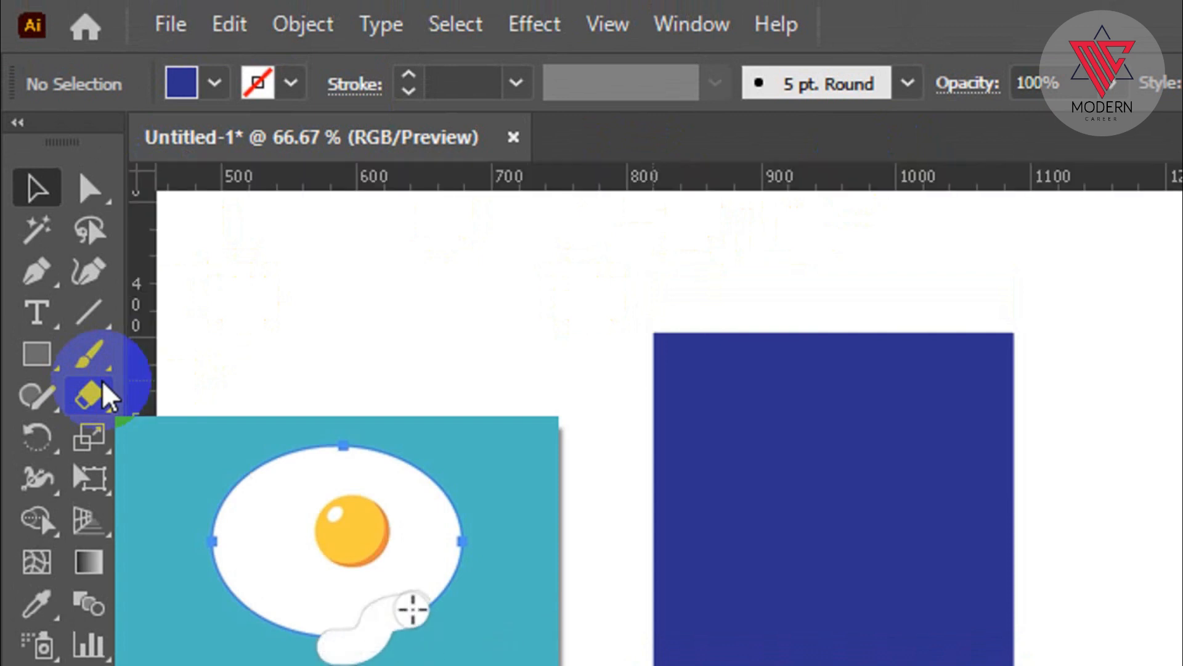
# Step: Place a vertical ruler guide and adjust it to pass exactly through the hexagon's centre point
pyautogui.scroll(-2, 726, 382)
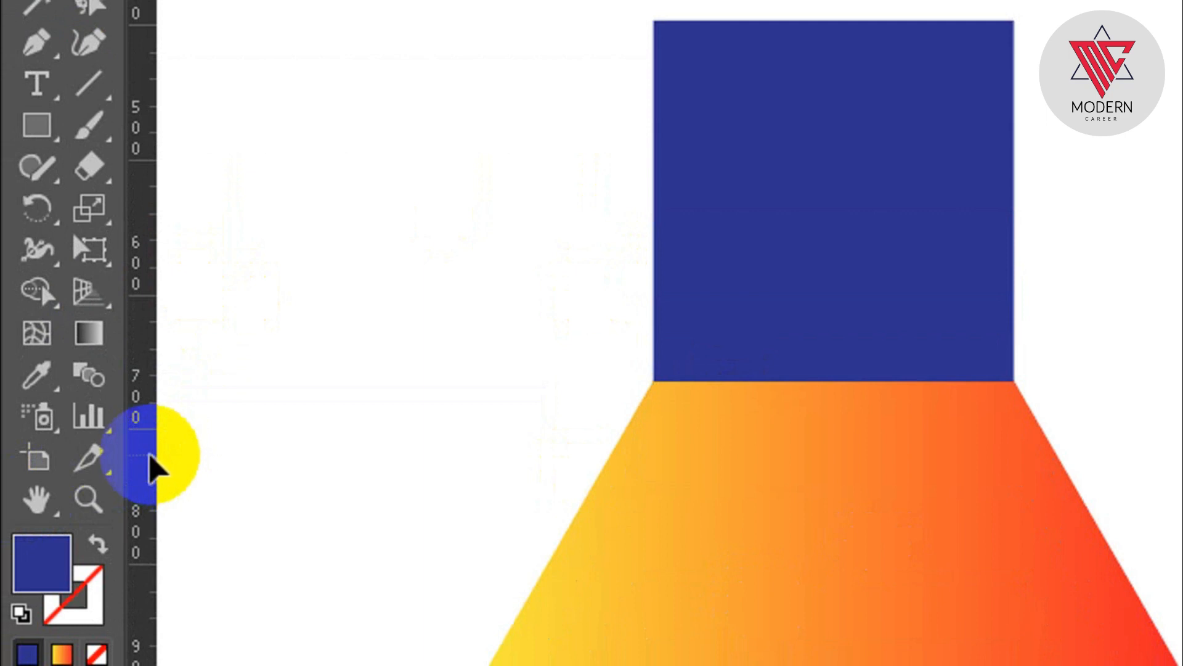
pyautogui.moveTo(155, 459); pyautogui.dragTo(848, 570)
pyautogui.moveTo(847, 503); pyautogui.dragTo(829, 503)
pyautogui.click(885, 493)
pyautogui.scroll(-3, 885, 499)
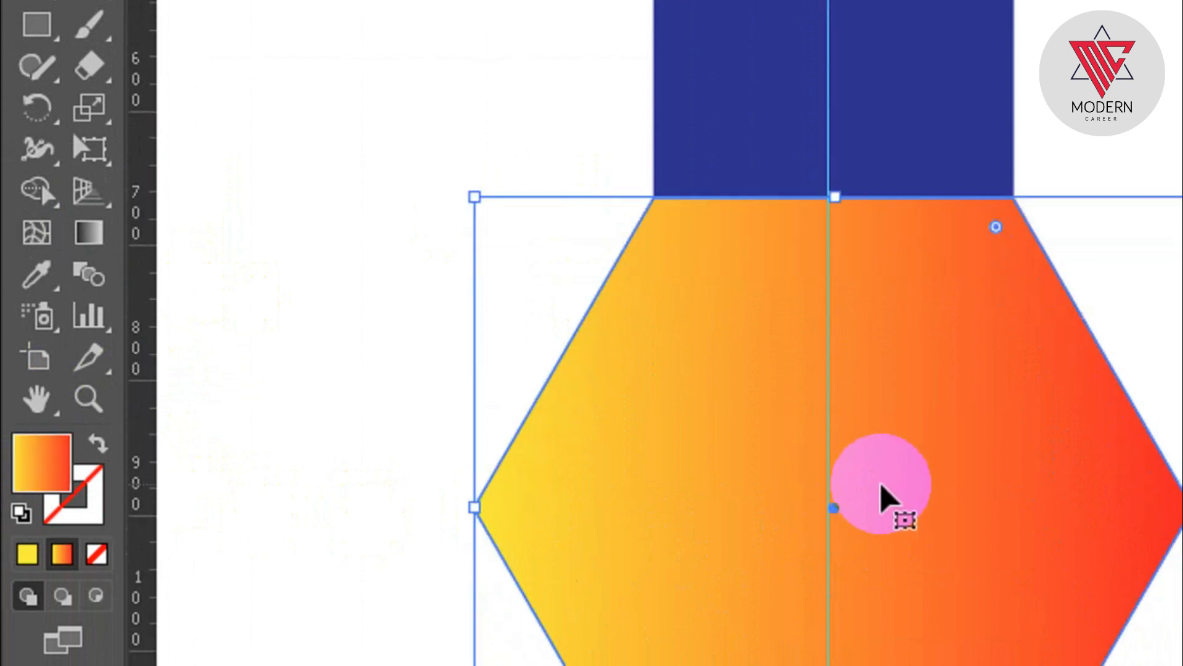
pyautogui.moveTo(828, 381); pyautogui.dragTo(835, 395)
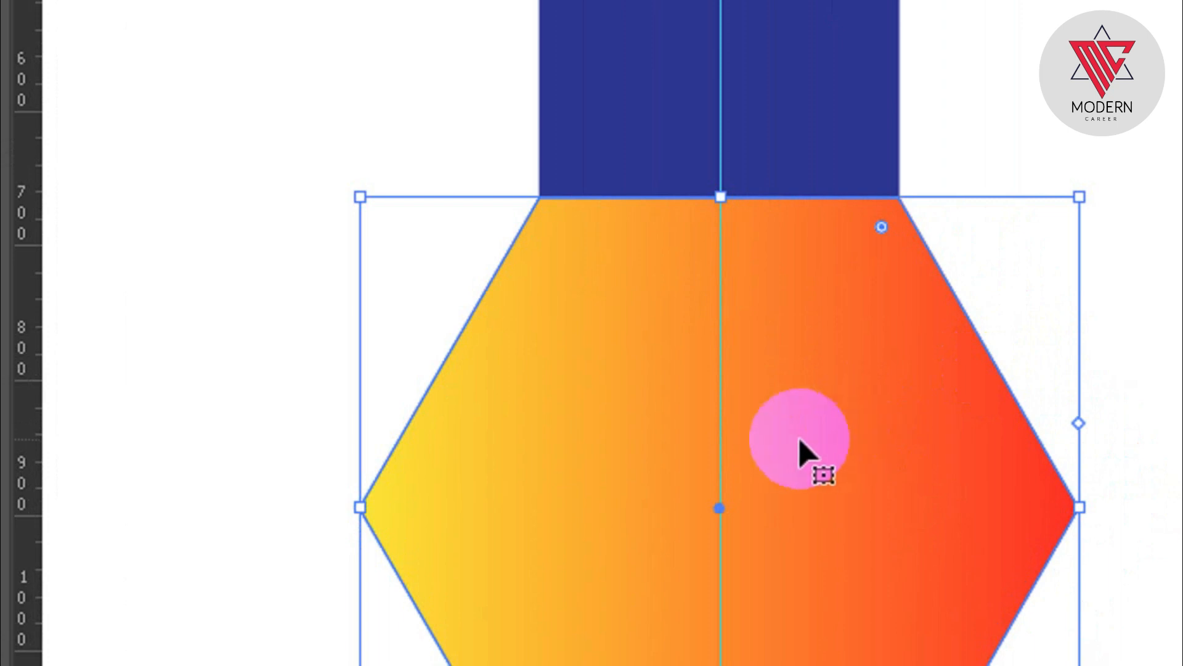
pyautogui.scroll(-3, 787, 479)
pyautogui.scroll(-9, 753, 459)
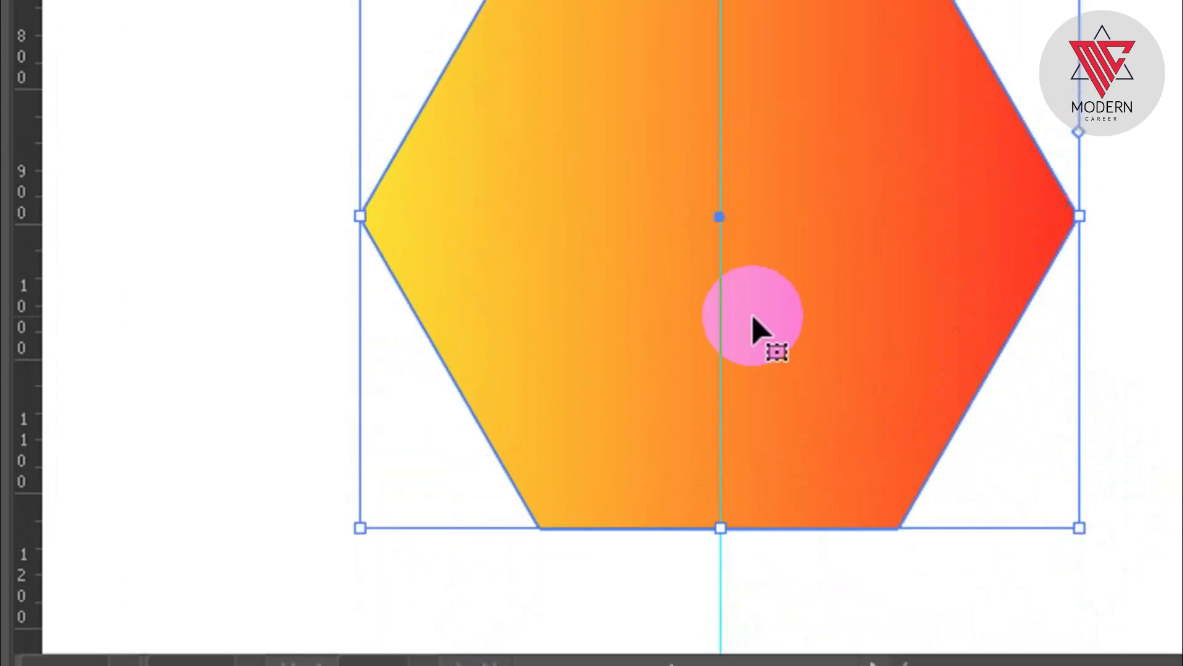
pyautogui.scroll(11, 758, 338)
# Step: Group the blue square and the hexagon together, and deselect them
pyautogui.moveTo(405, 94); pyautogui.dragTo(612, 368)
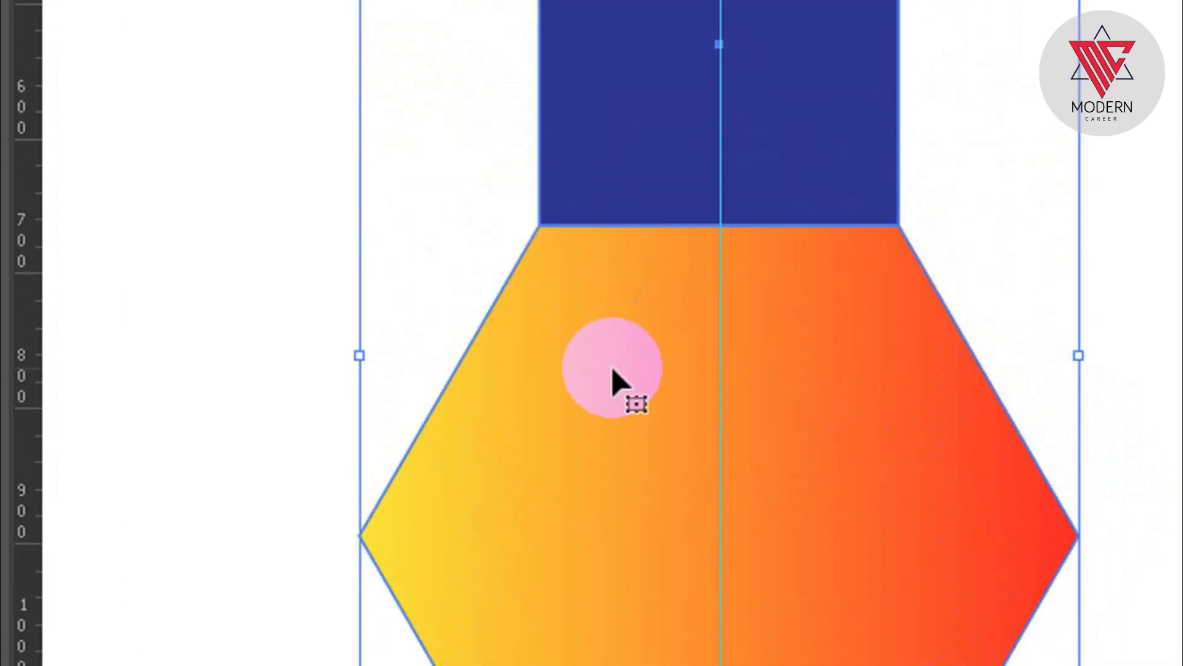
pyautogui.hotkey('ctrl', 'g')
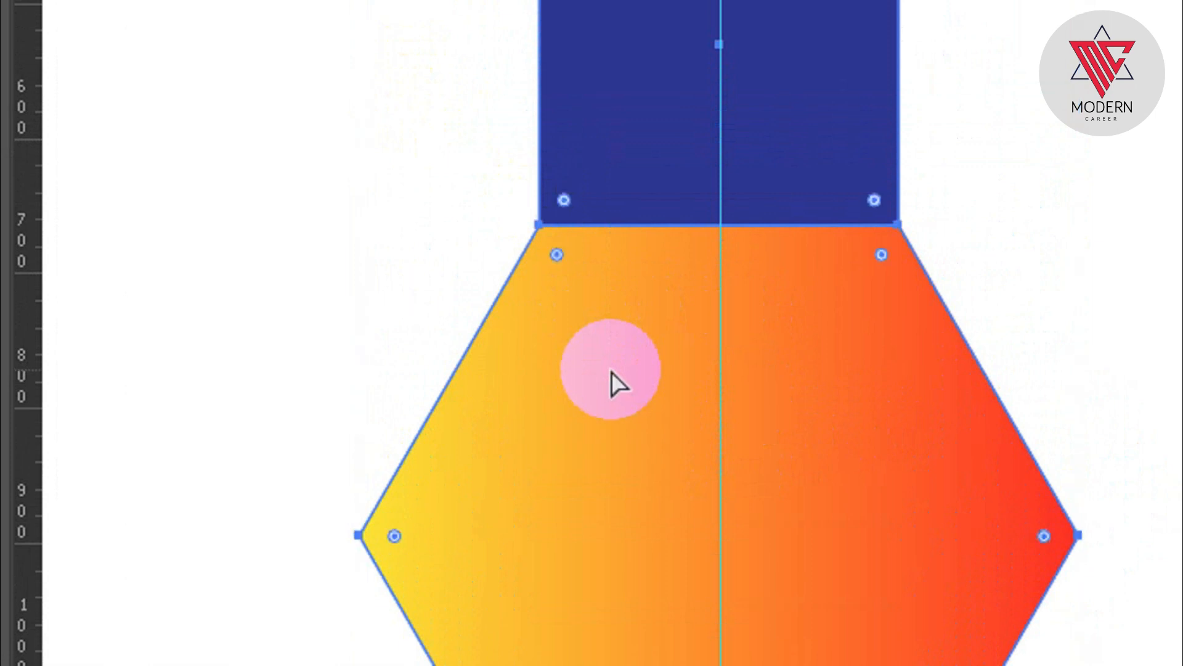
pyautogui.click(211, 258)
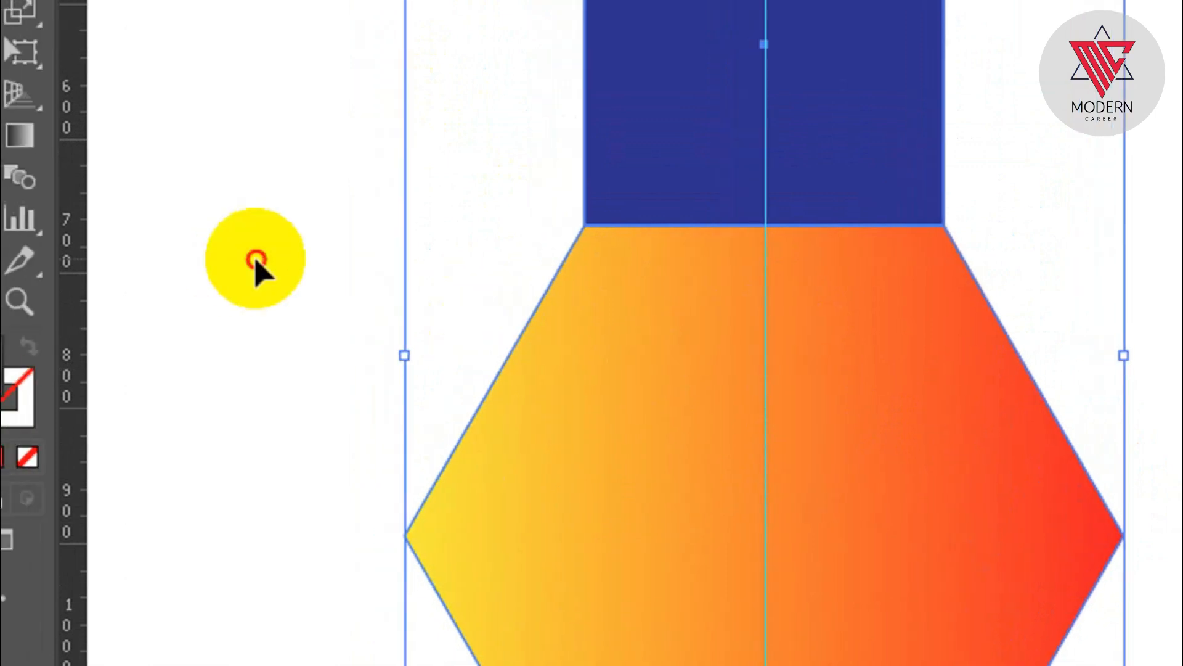
# Step: Select the group together with the vertical guide and open the Align options, then clear the selection
pyautogui.moveTo(262, 124); pyautogui.dragTo(843, 475)
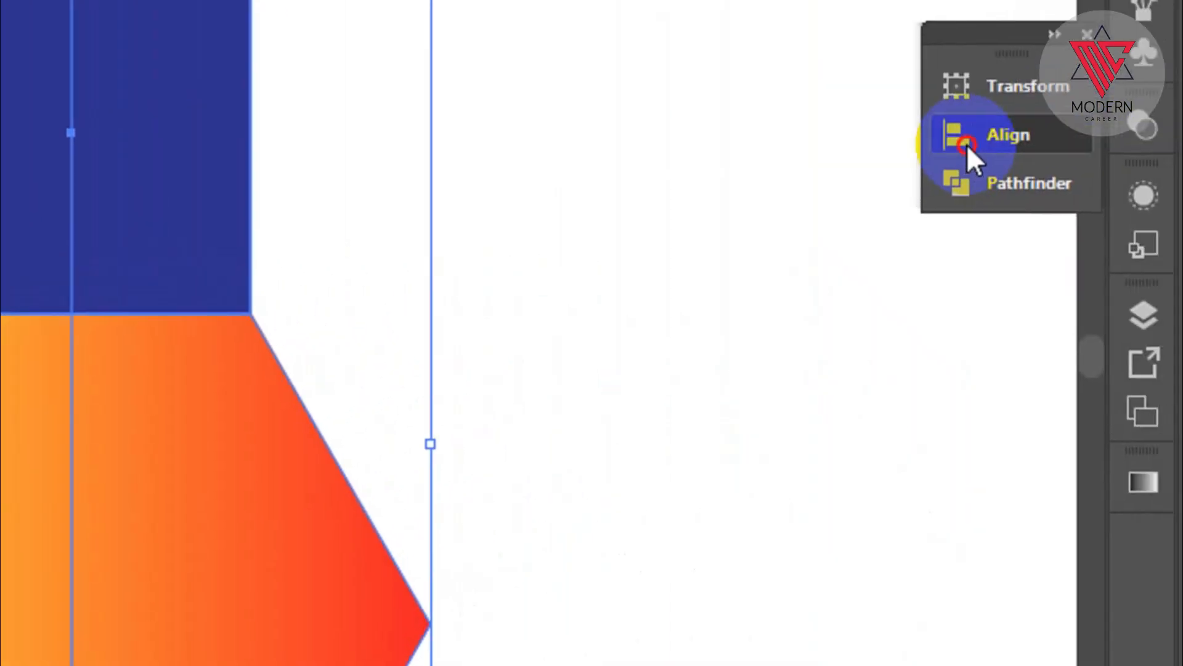
pyautogui.click(966, 144)
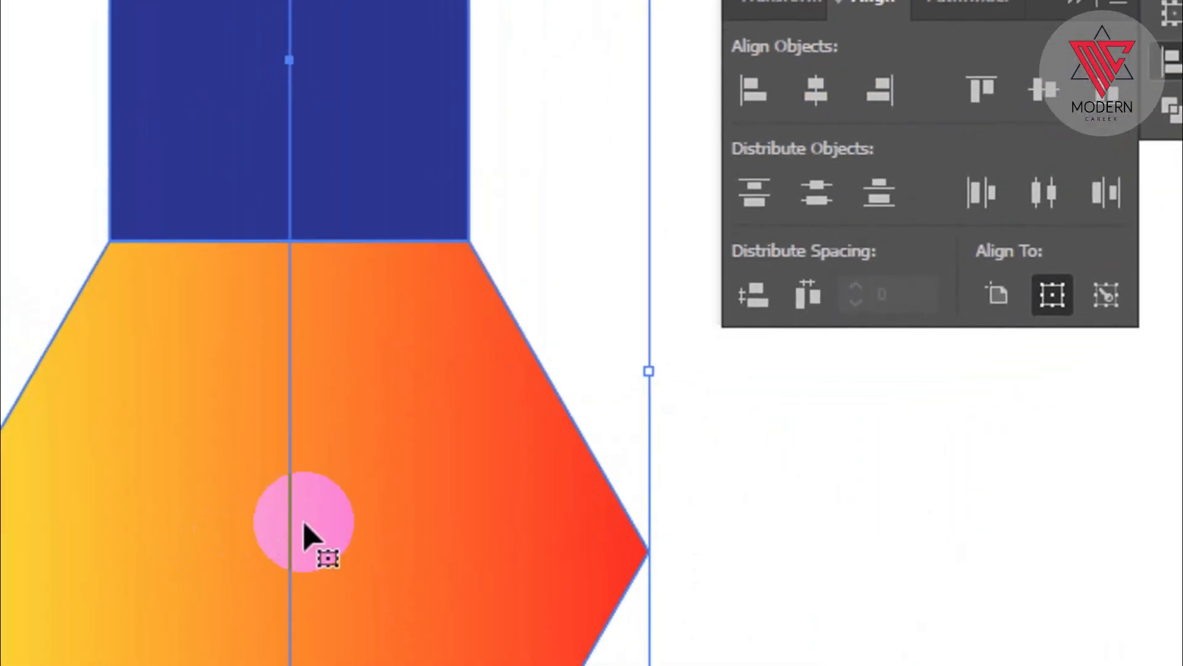
pyautogui.click(680, 444)
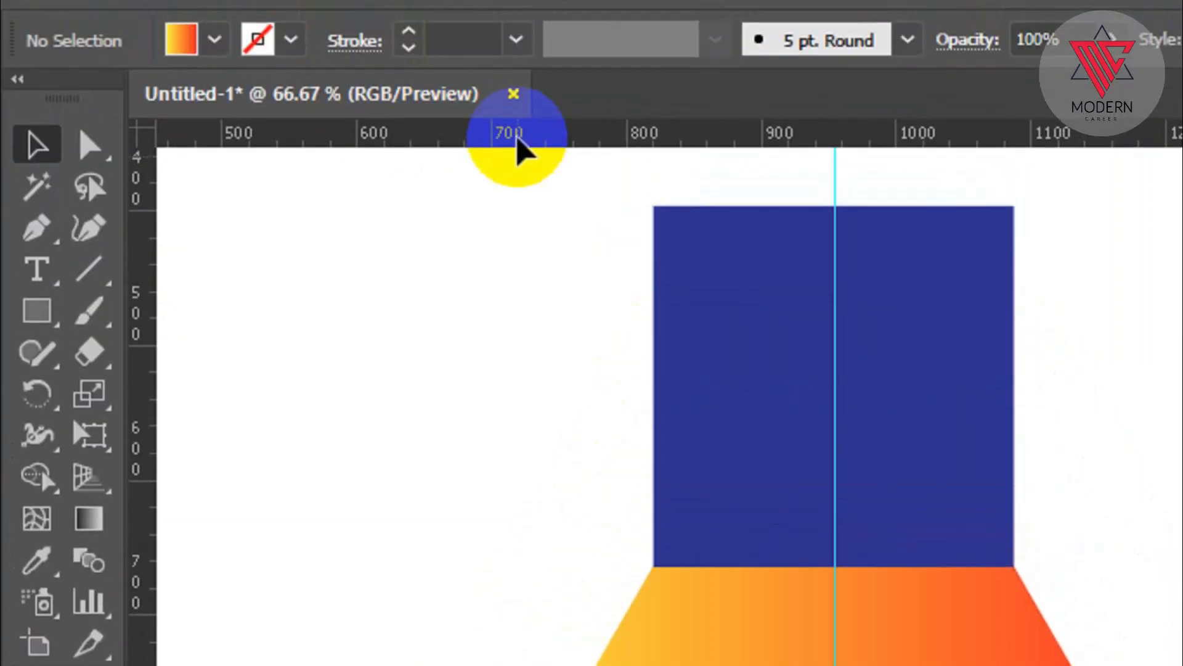
# Step: Place a horizontal ruler guide through the hexagon's two outer side corners
pyautogui.moveTo(518, 179); pyautogui.dragTo(654, 665)
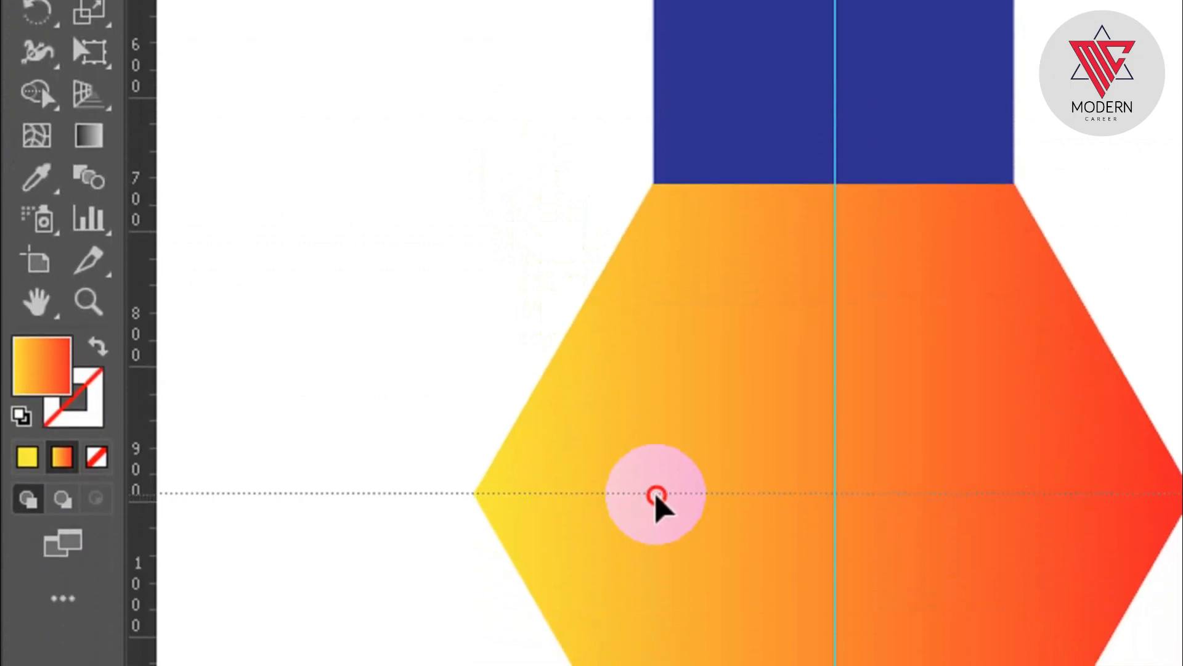
pyautogui.moveTo(656, 493); pyautogui.dragTo(656, 494)
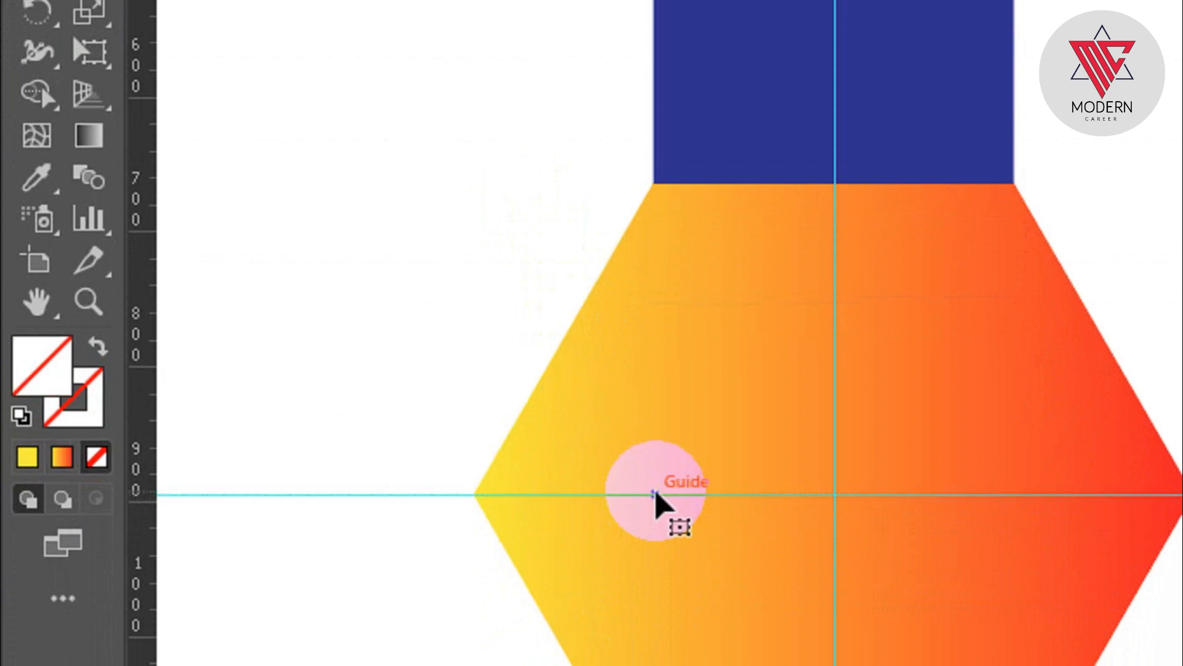
pyautogui.scroll(-1, 657, 493)
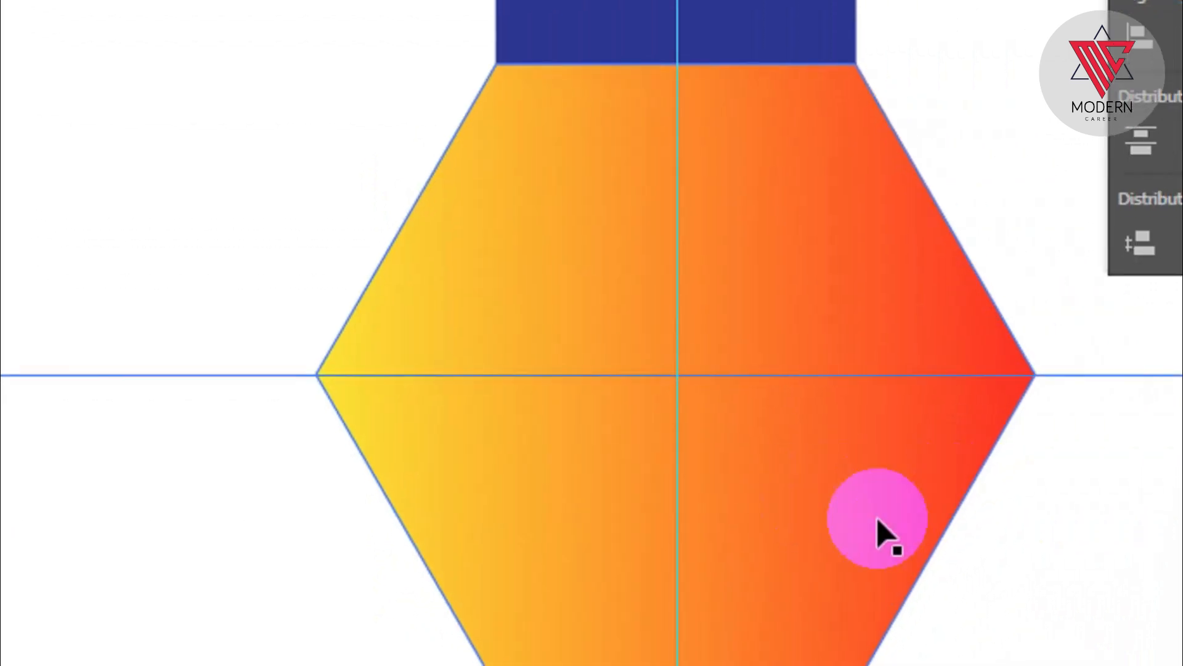
pyautogui.click(905, 462)
pyautogui.click(1034, 278)
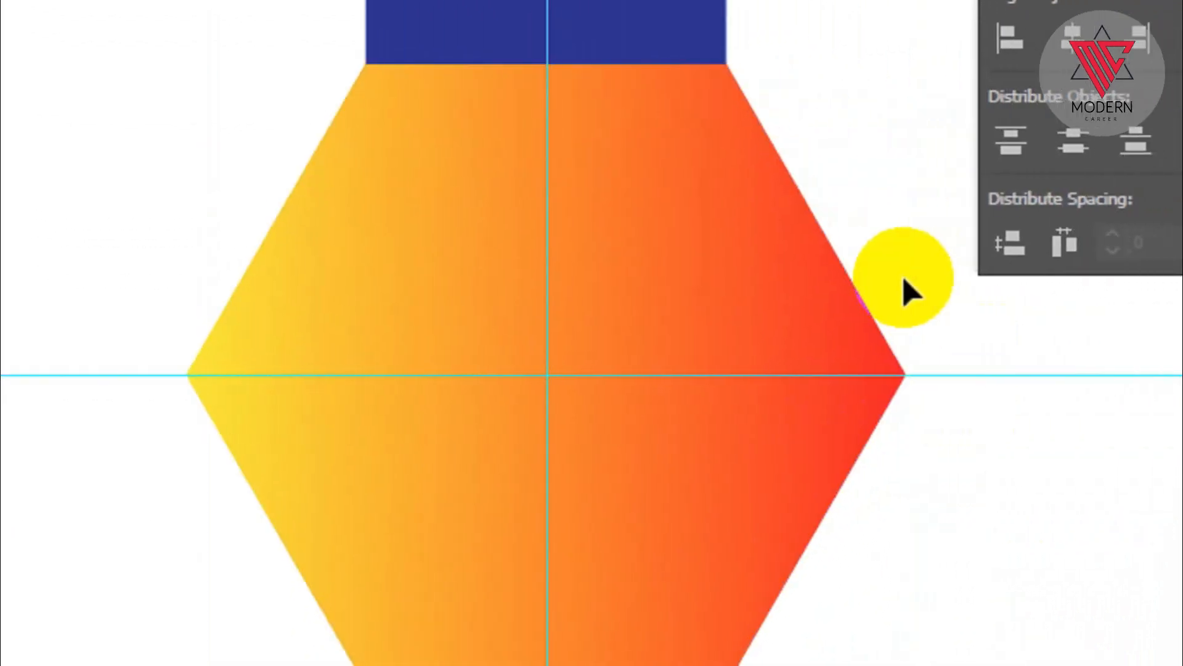
# Step: Ungroup the square and the hexagon, and select only the hexagon
pyautogui.click(660, 232)
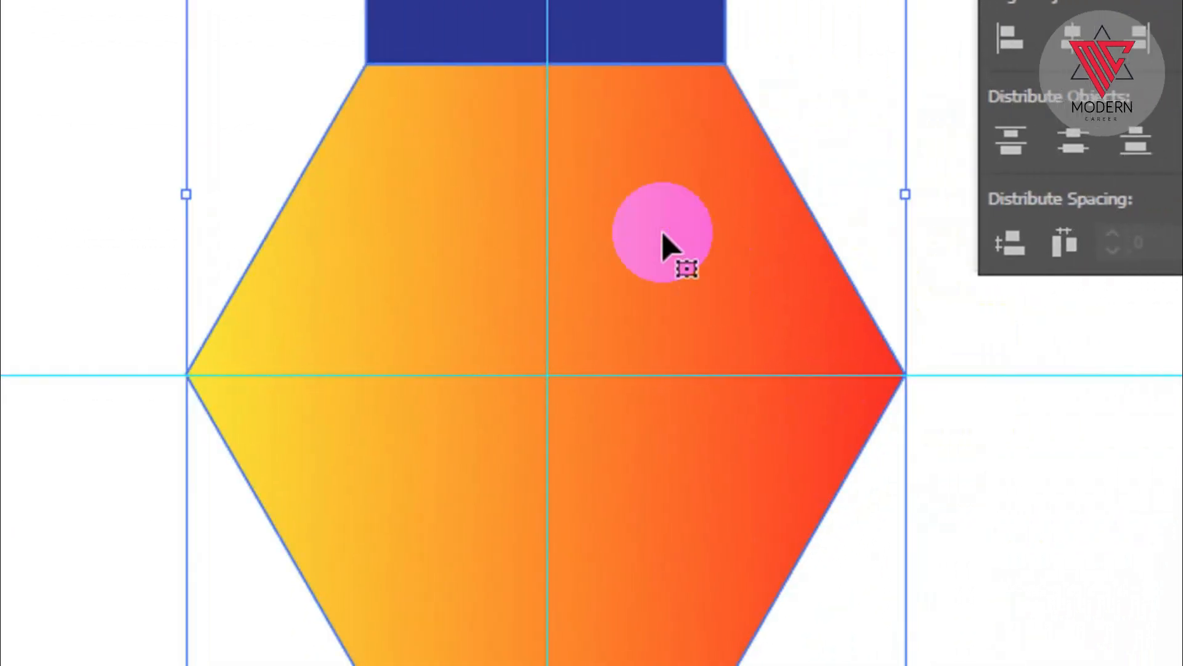
pyautogui.rightClick(642, 155)
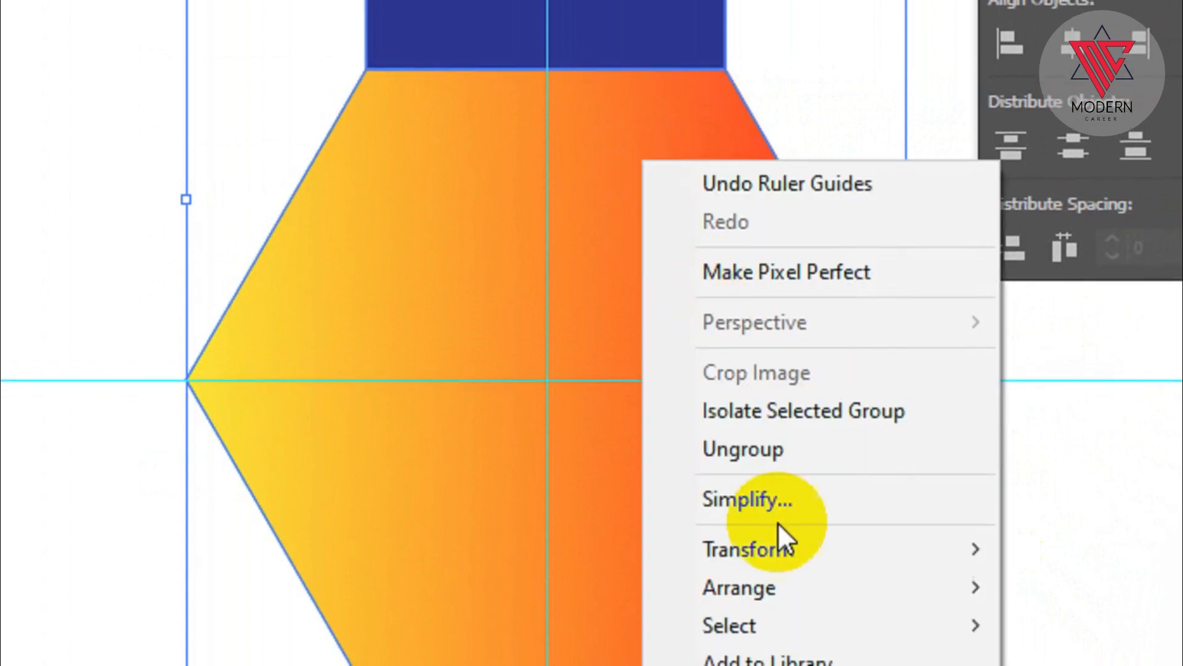
pyautogui.click(764, 457)
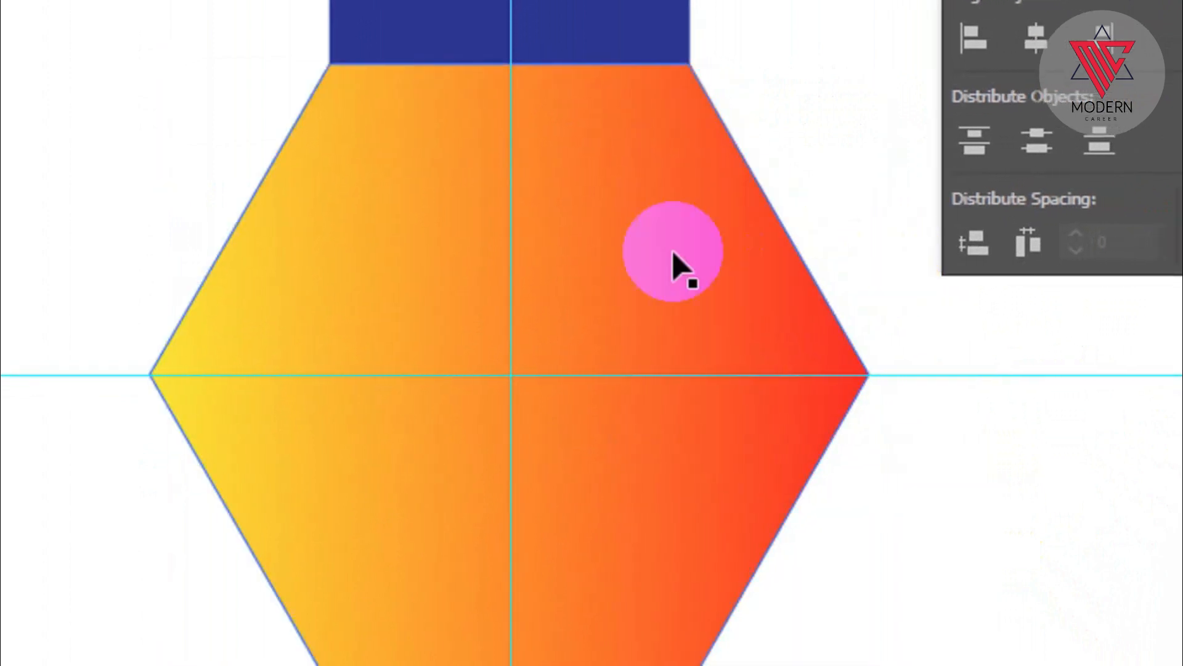
pyautogui.scroll(-1, 657, 252)
pyautogui.click(630, 186)
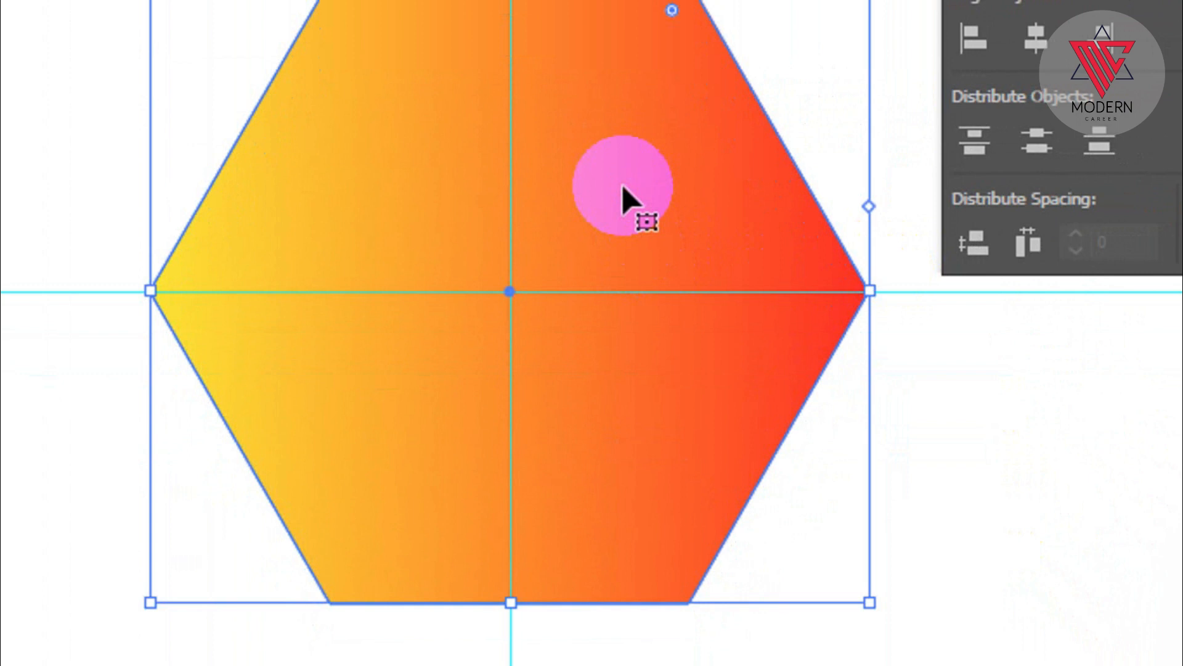
# Step: Shift the horizontal guide slightly so that the guides cross exactly at the hexagon's centre point
pyautogui.scroll(3, 503, 321)
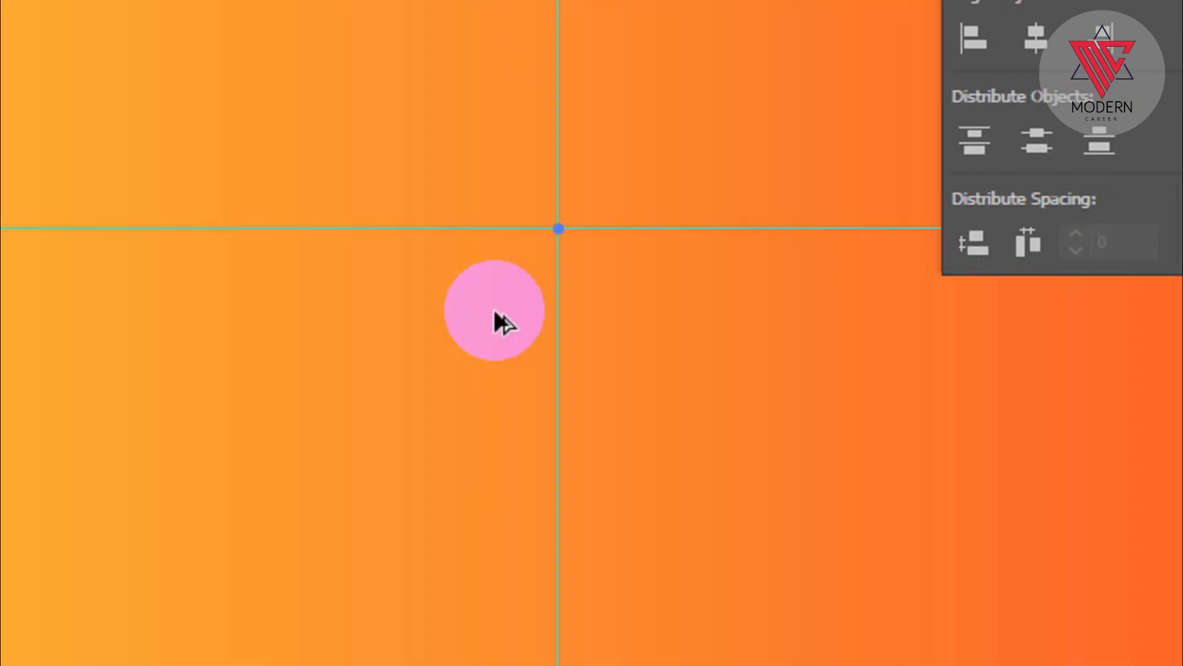
pyautogui.scroll(1, 494, 309)
pyautogui.scroll(2, 555, 251)
pyautogui.scroll(1, 557, 173)
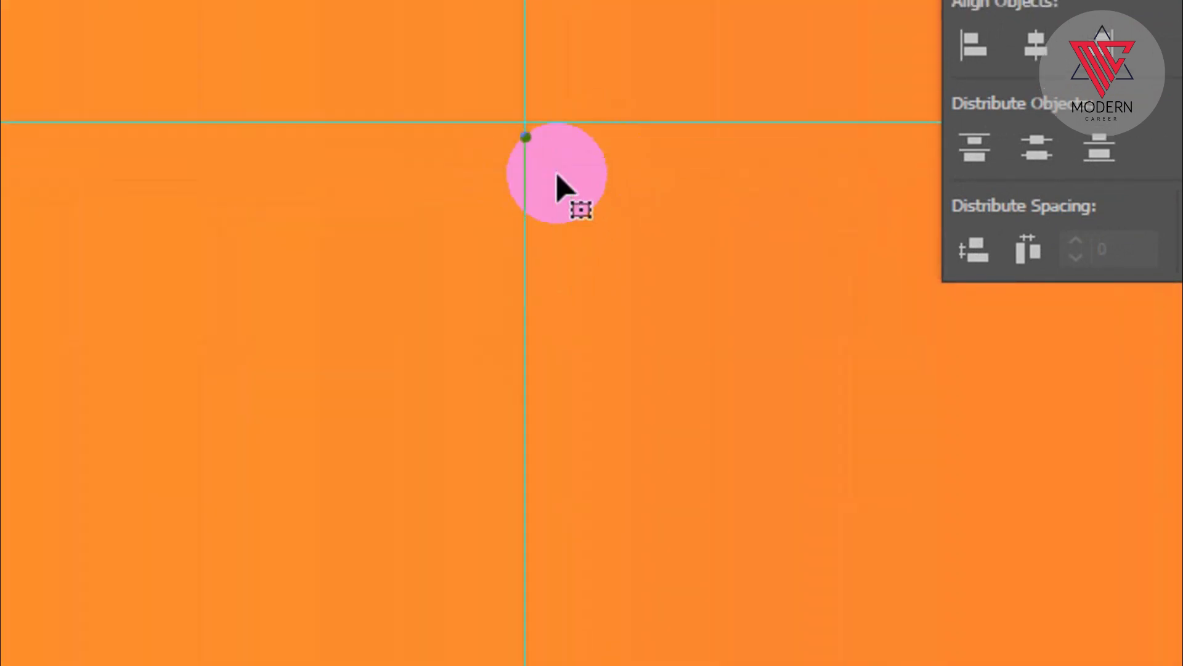
pyautogui.scroll(1, 557, 173)
pyautogui.scroll(2, 497, 142)
pyautogui.scroll(-1, 396, 172)
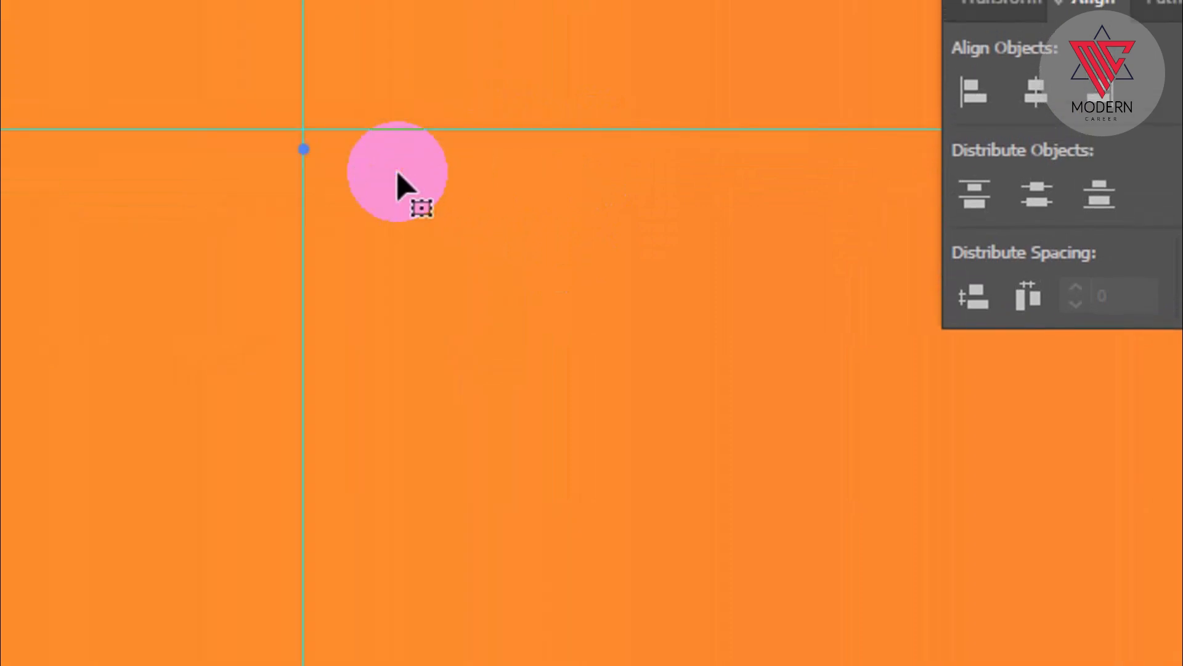
pyautogui.scroll(1, 368, 142)
pyautogui.moveTo(320, 174); pyautogui.dragTo(331, 204)
pyautogui.click(296, 174)
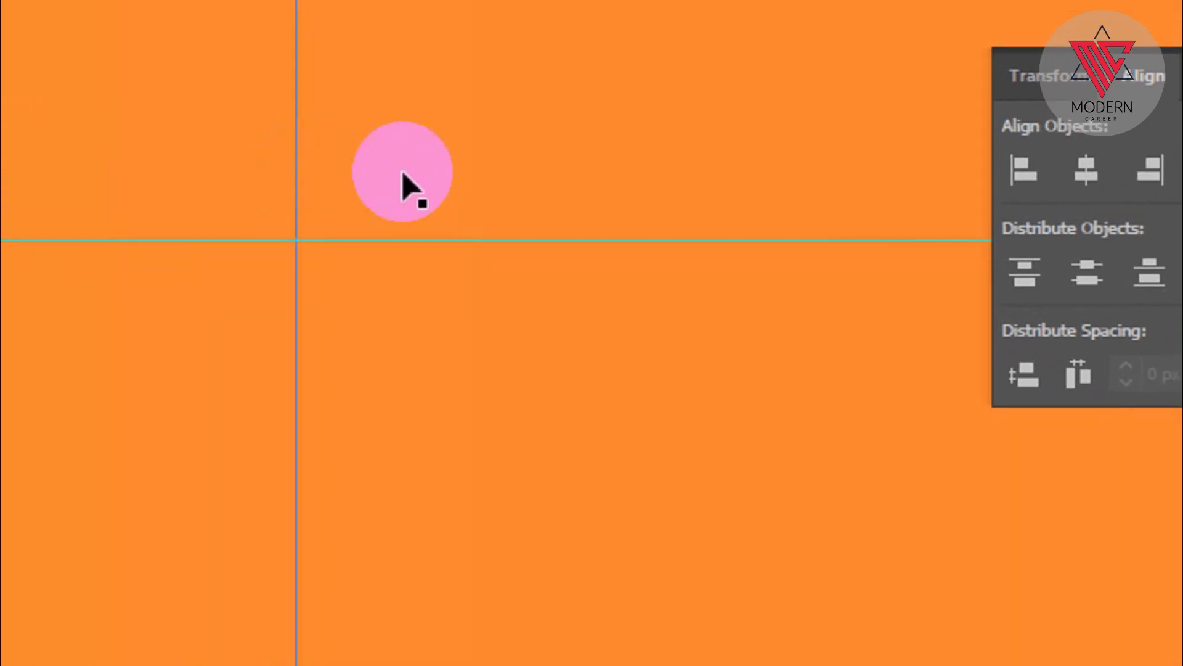
# Step: Select the hexagon and check that its centre point and side corners line up with both guides
pyautogui.click(403, 172)
pyautogui.scroll(-2, 411, 175)
pyautogui.scroll(-5, 425, 220)
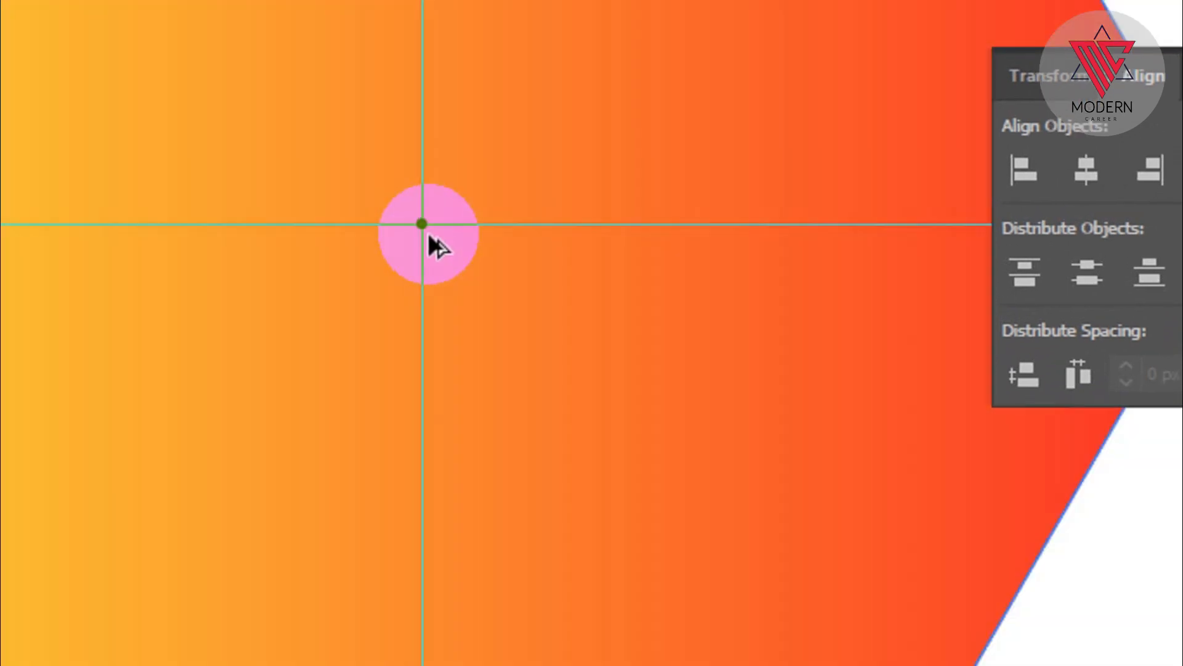
pyautogui.scroll(-6, 428, 232)
pyautogui.scroll(3, 373, 197)
pyautogui.scroll(3, 374, 196)
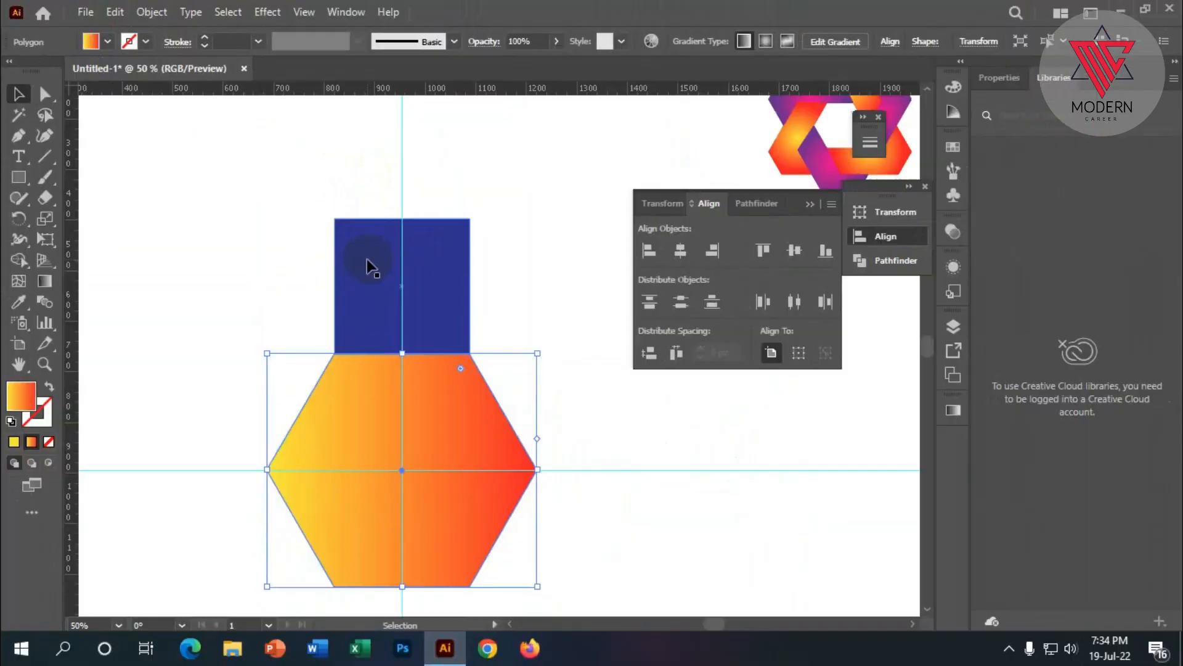
pyautogui.scroll(-1, 370, 264)
pyautogui.click(509, 198)
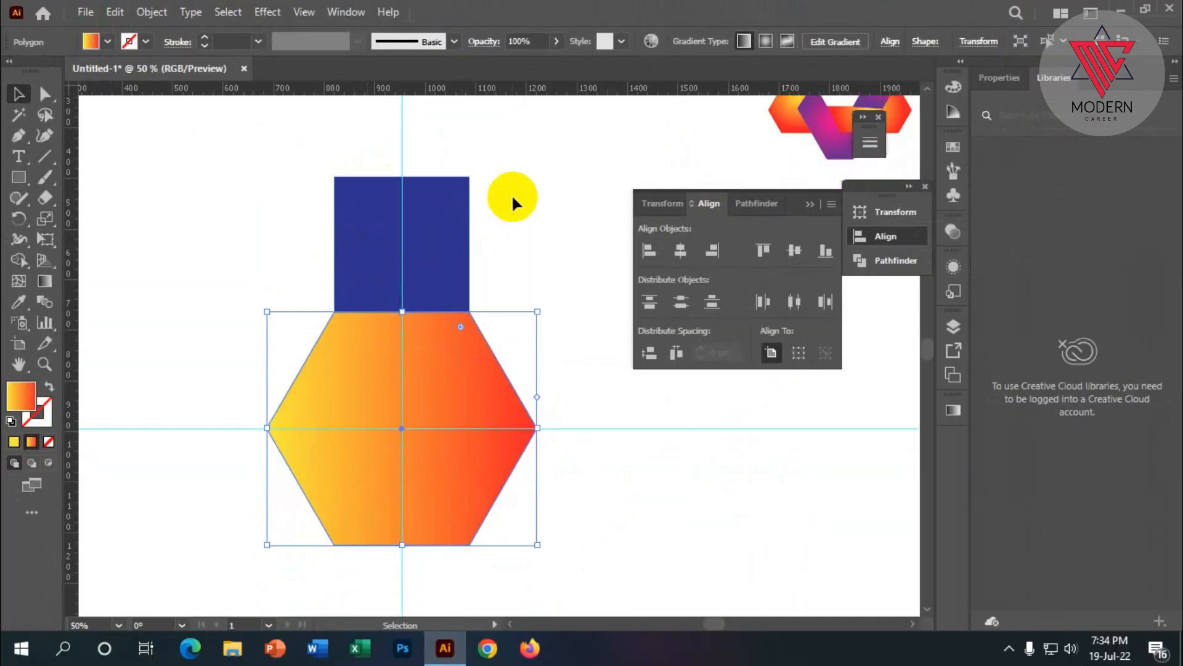
# Step: Add an anchor point to the blue square's top edge where the vertical guide crosses it
pyautogui.click(431, 249)
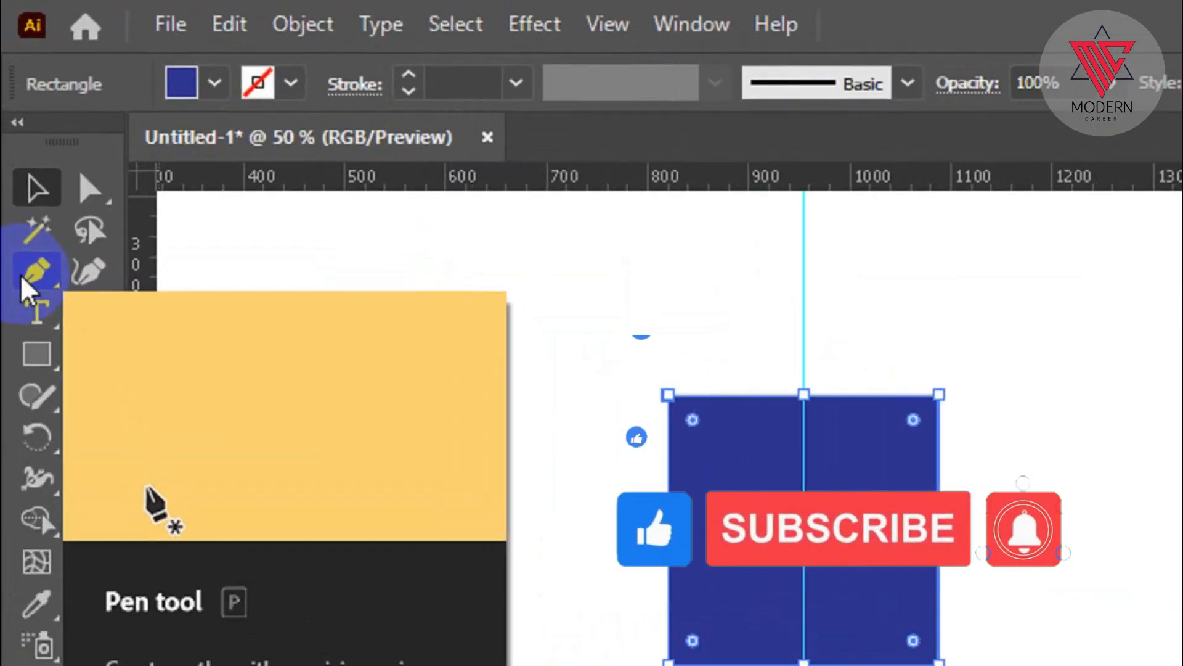
pyautogui.moveTo(22, 278); pyautogui.dragTo(206, 328)
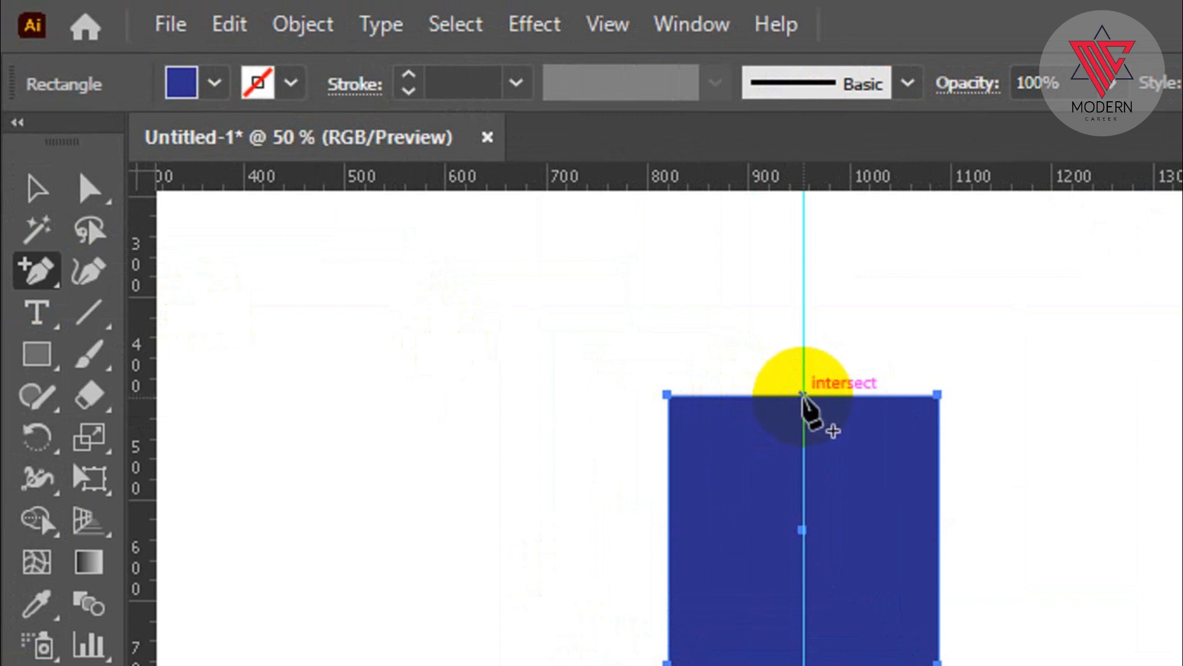
pyautogui.click(802, 394)
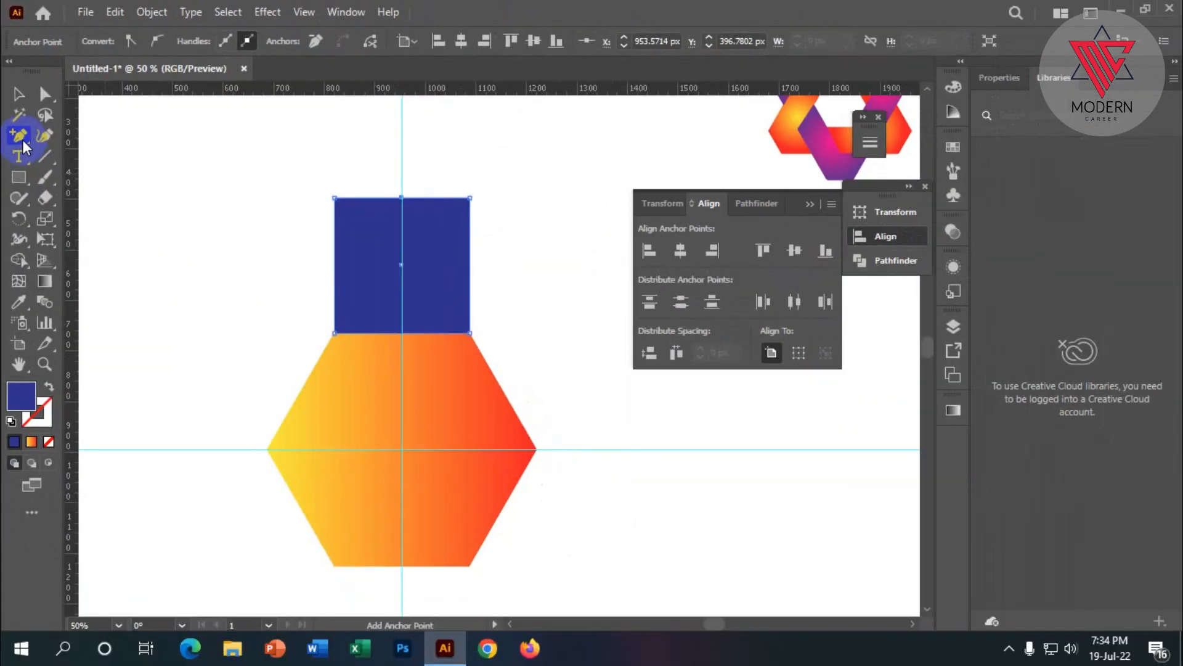
# Step: Delete the blue square's two top corner anchor points to turn it into a triangle
pyautogui.moveTo(23, 144); pyautogui.dragTo(92, 182)
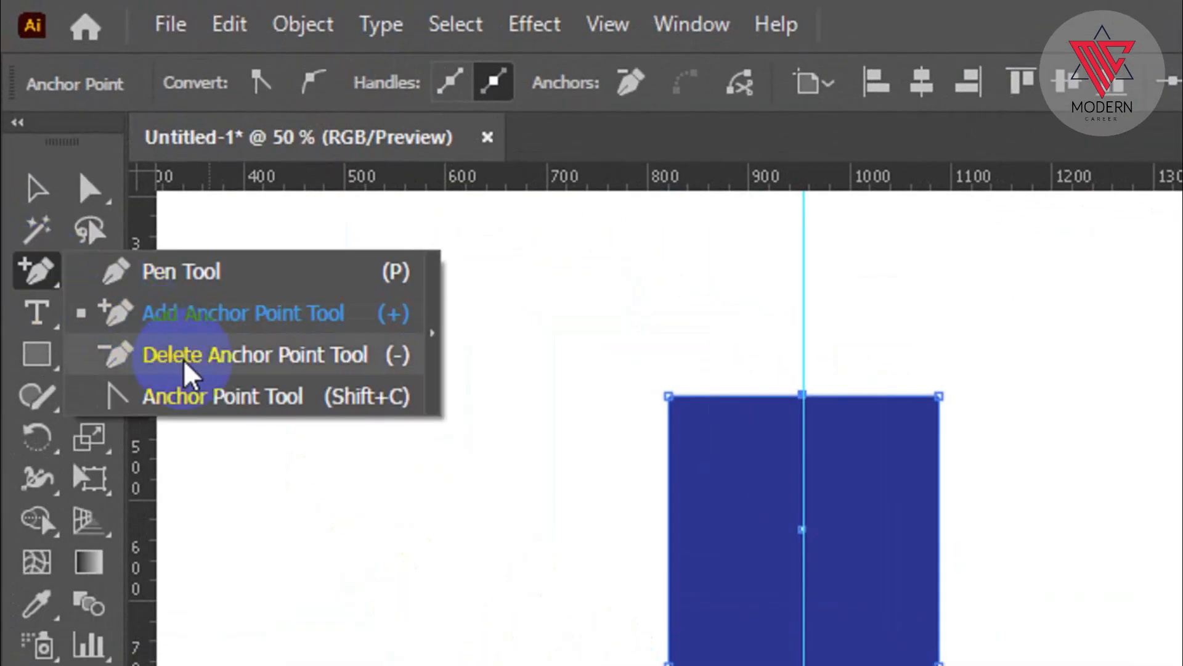
pyautogui.moveTo(184, 363); pyautogui.dragTo(188, 363)
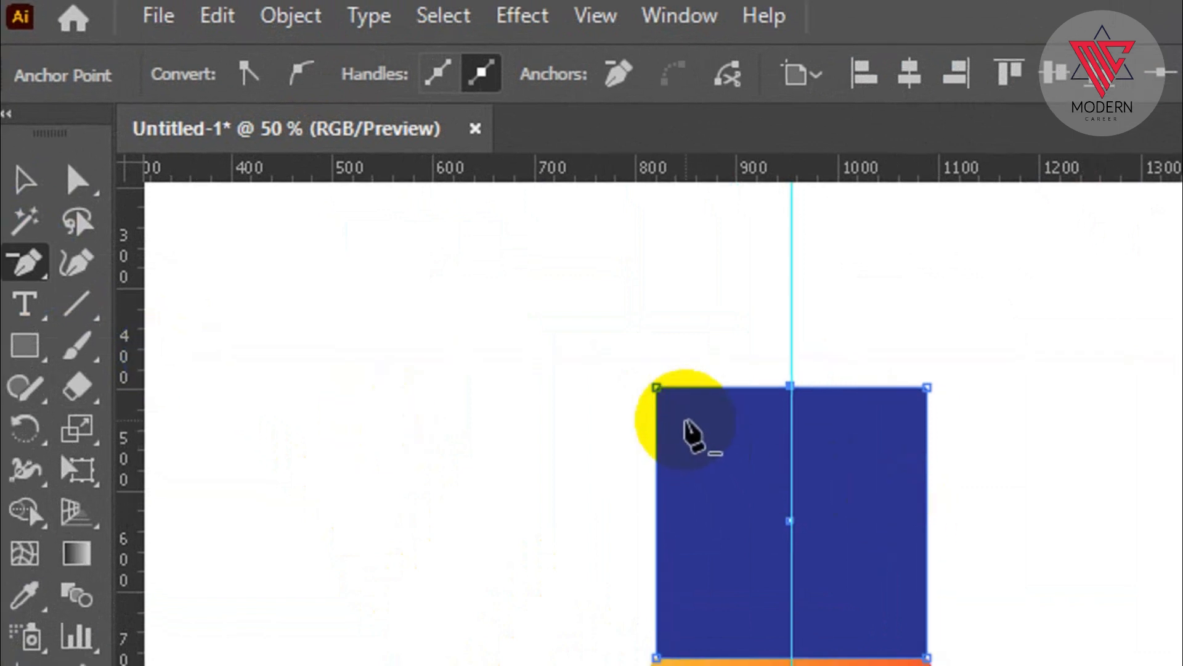
pyautogui.click(655, 387)
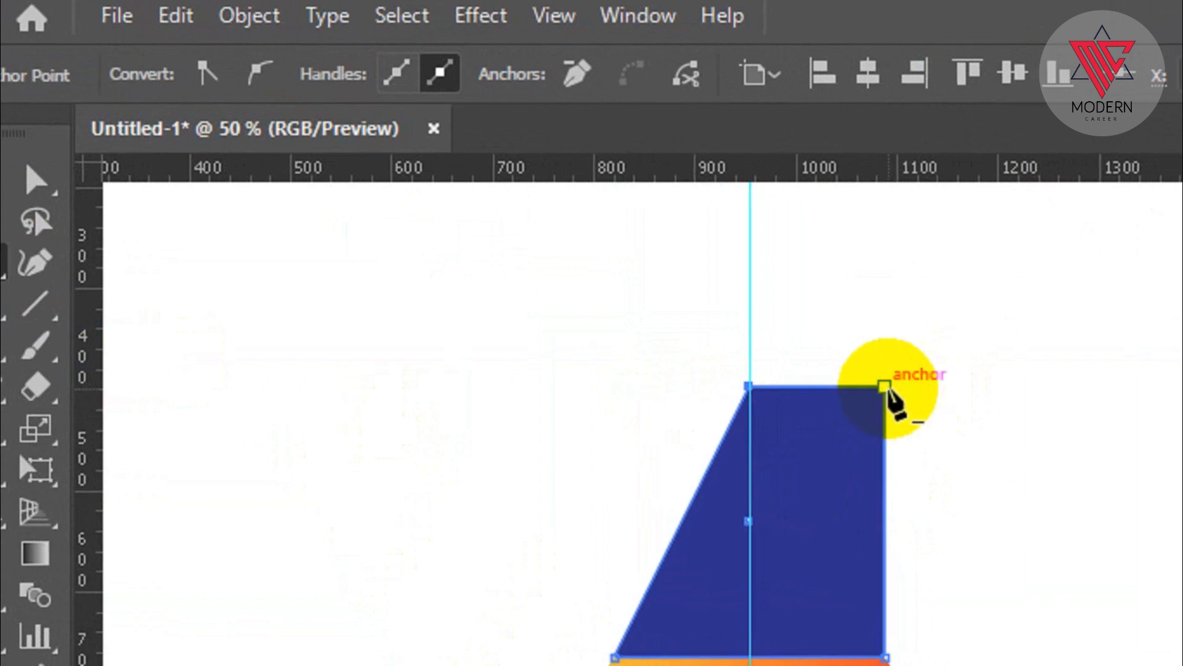
pyautogui.click(886, 387)
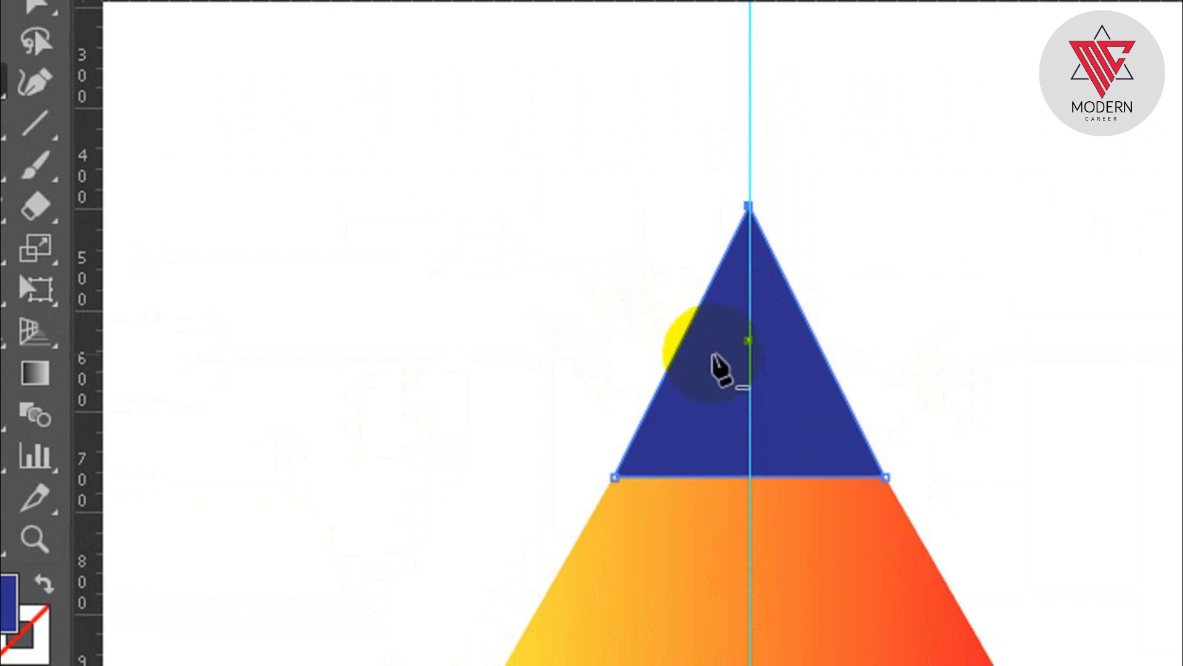
# Step: Create a copy of the blue triangle rotated 180° about its top anchor point
pyautogui.scroll(1, 698, 322)
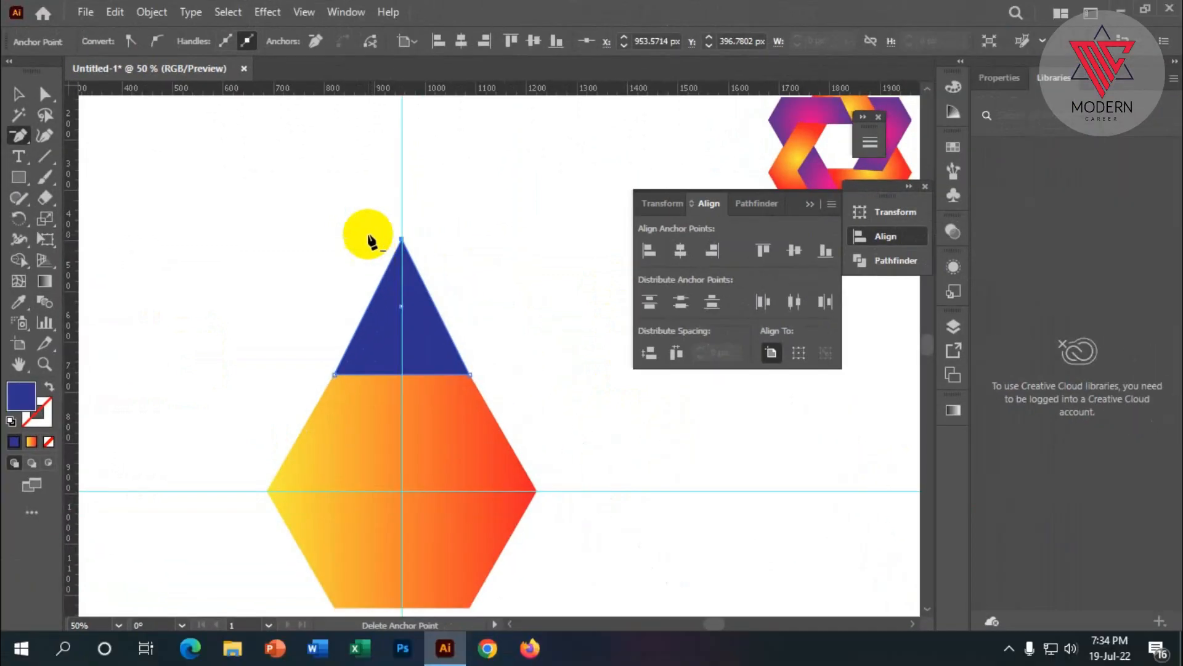
pyautogui.click(19, 94)
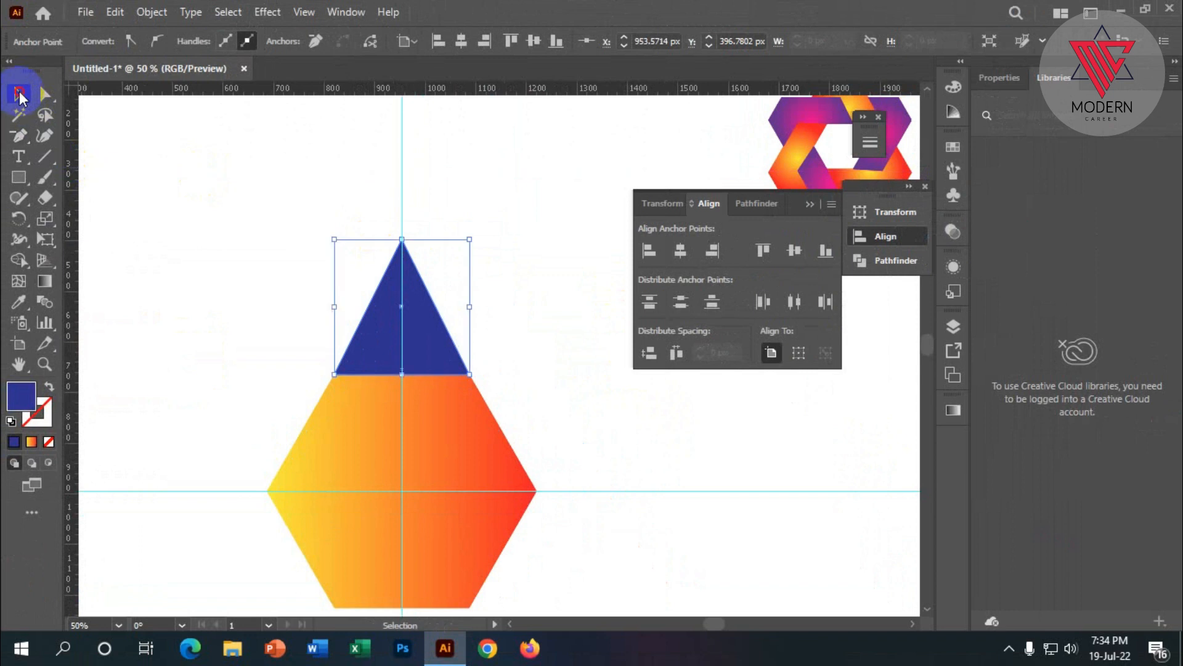
pyautogui.click(224, 230)
pyautogui.click(421, 310)
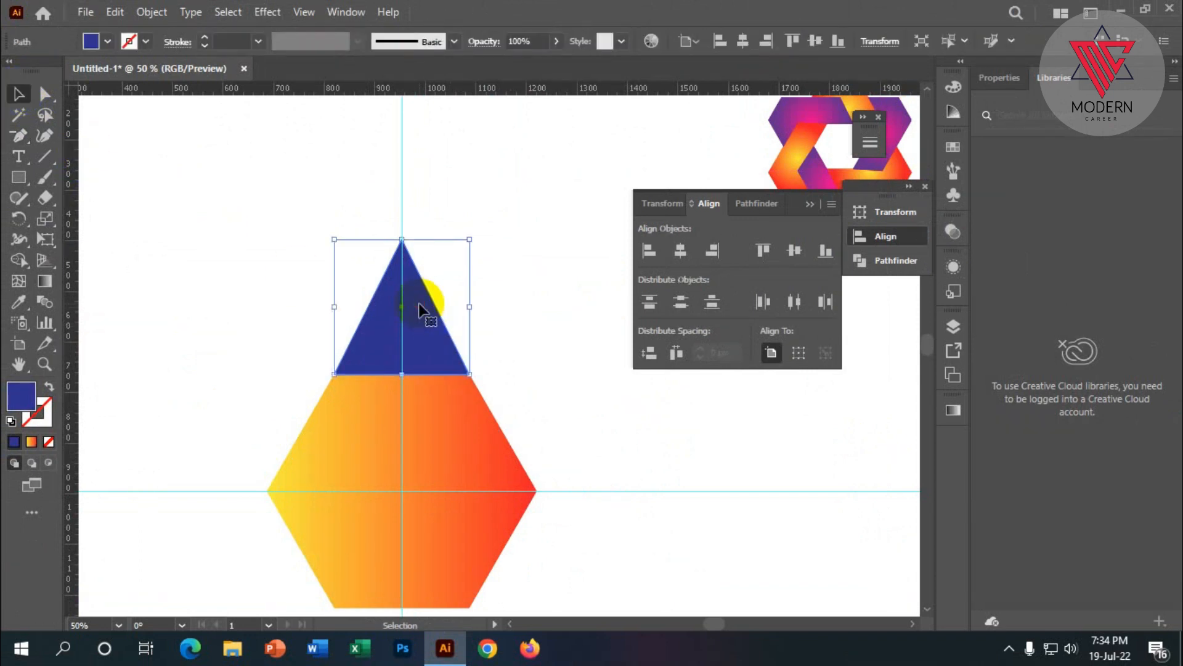
pyautogui.scroll(1, 421, 310)
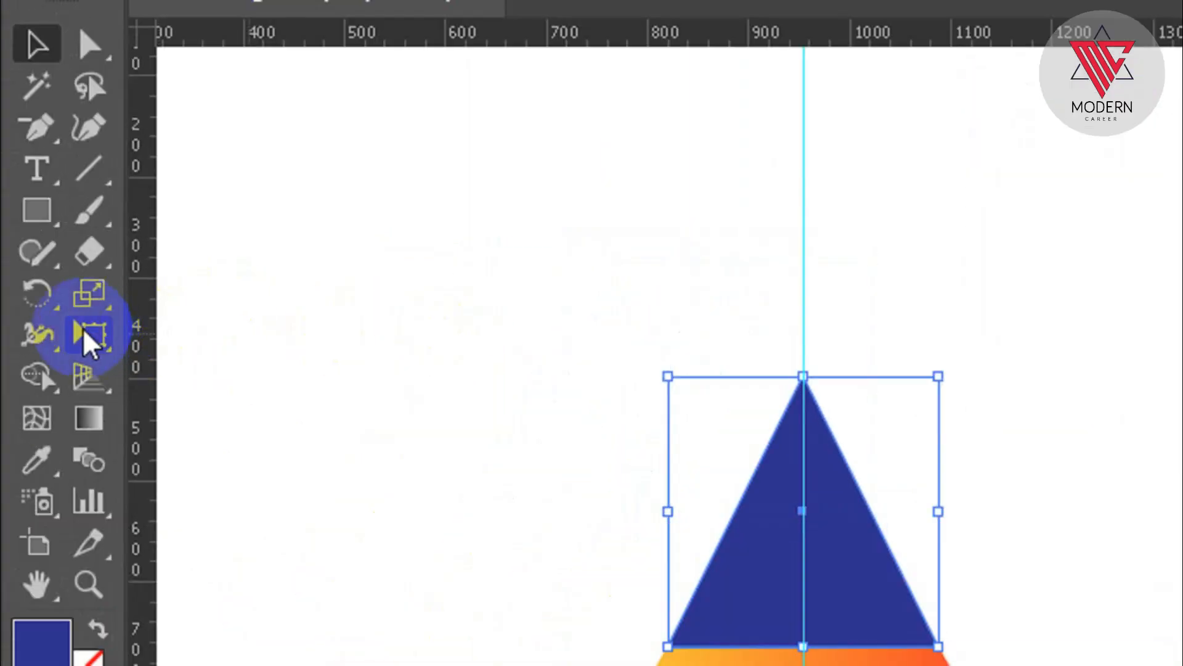
pyautogui.click(19, 219)
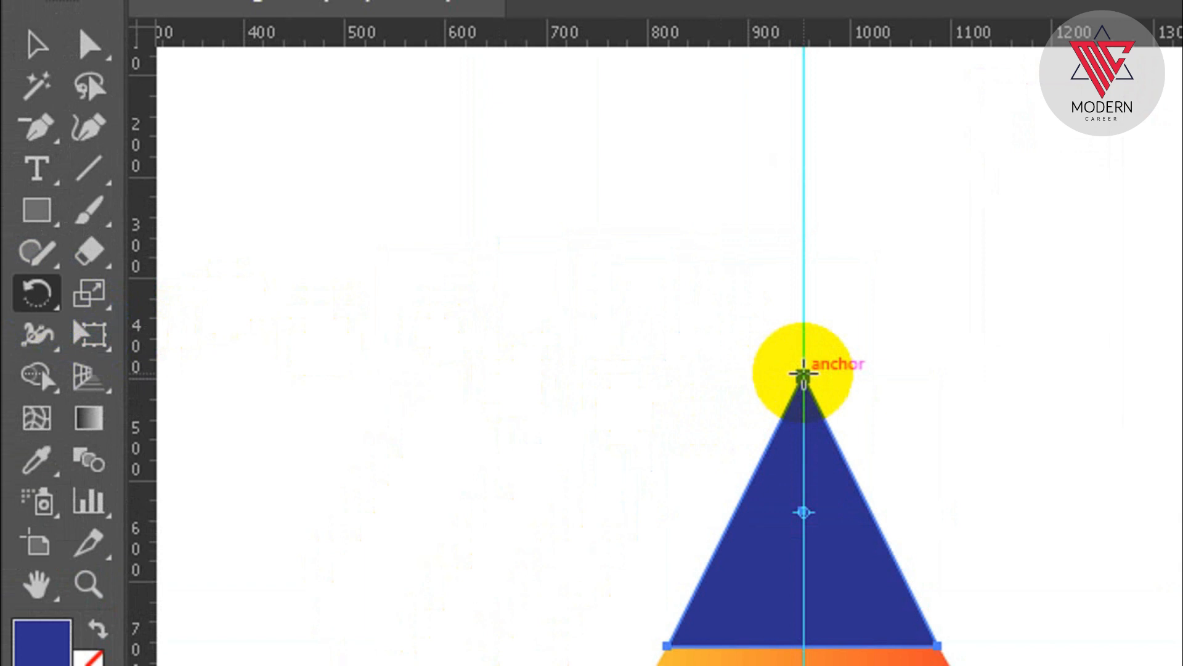
pyautogui.keyDown('alt'); pyautogui.click(803, 374); pyautogui.keyUp('alt')
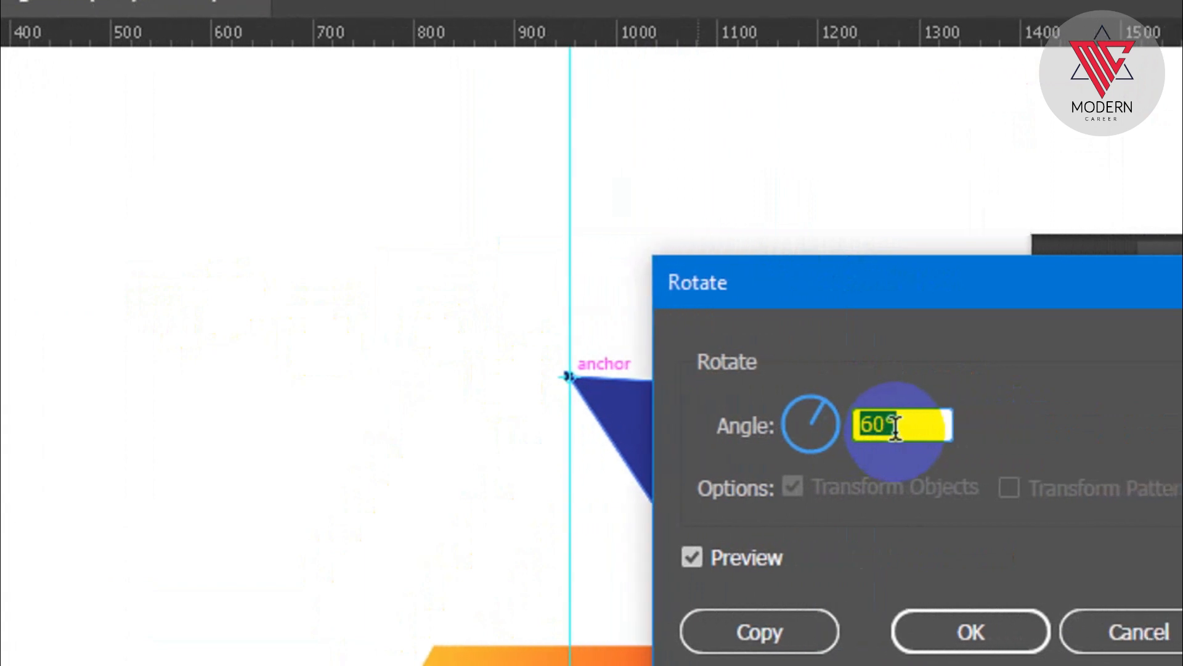
pyautogui.write('18')
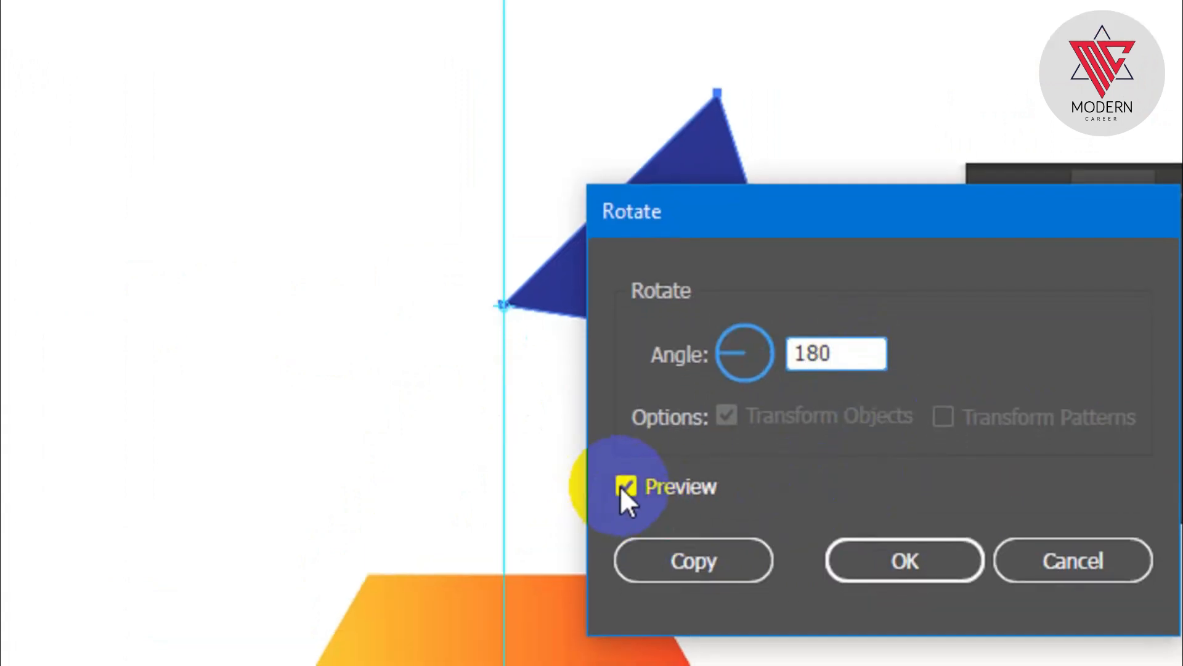
pyautogui.click(621, 484)
pyautogui.click(621, 484)
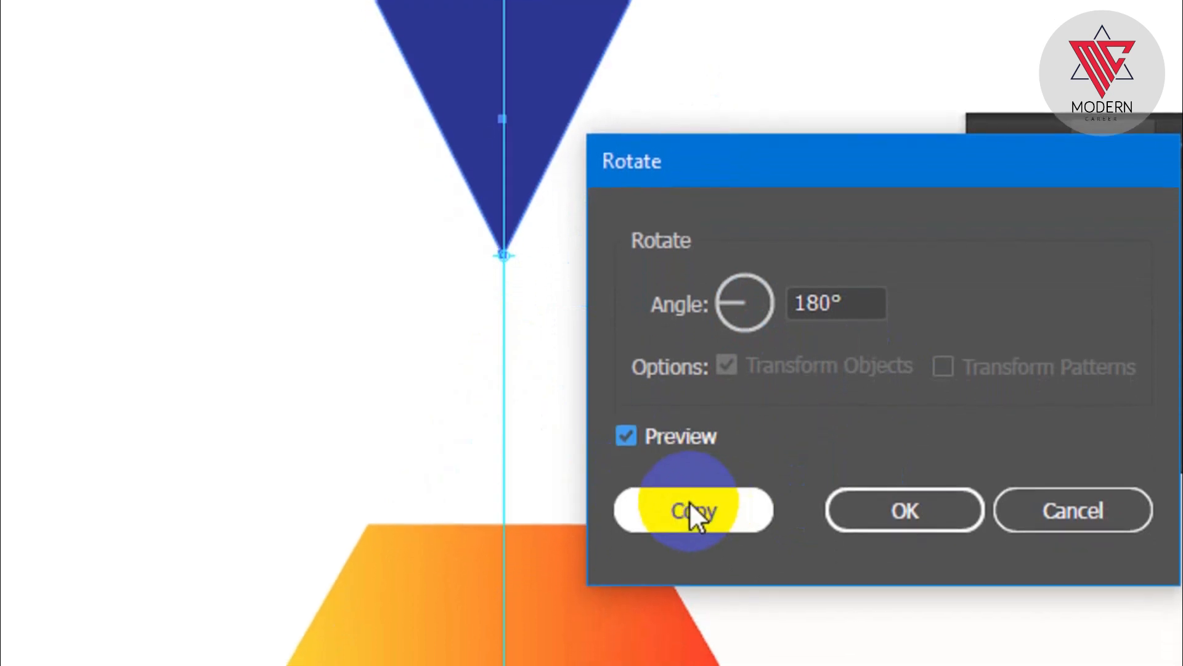
pyautogui.click(690, 512)
# Step: Select both blue triangles and group them
pyautogui.scroll(2, 555, 456)
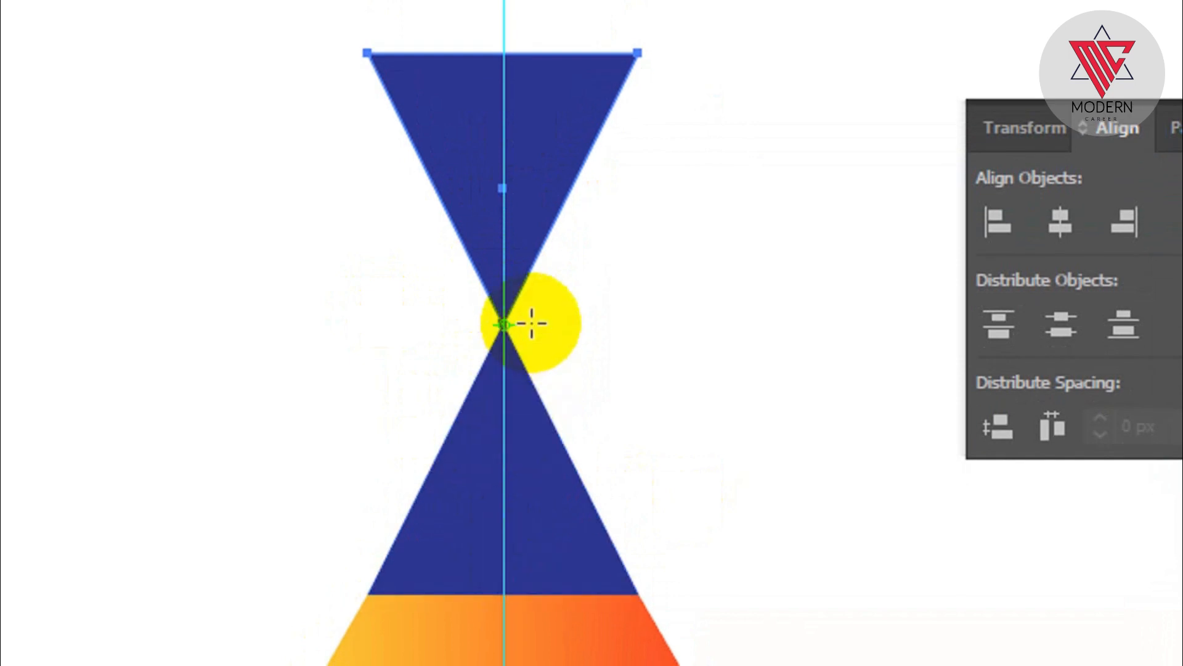
pyautogui.scroll(-1, 493, 202)
pyautogui.scroll(2, 520, 256)
pyautogui.click(43, 115)
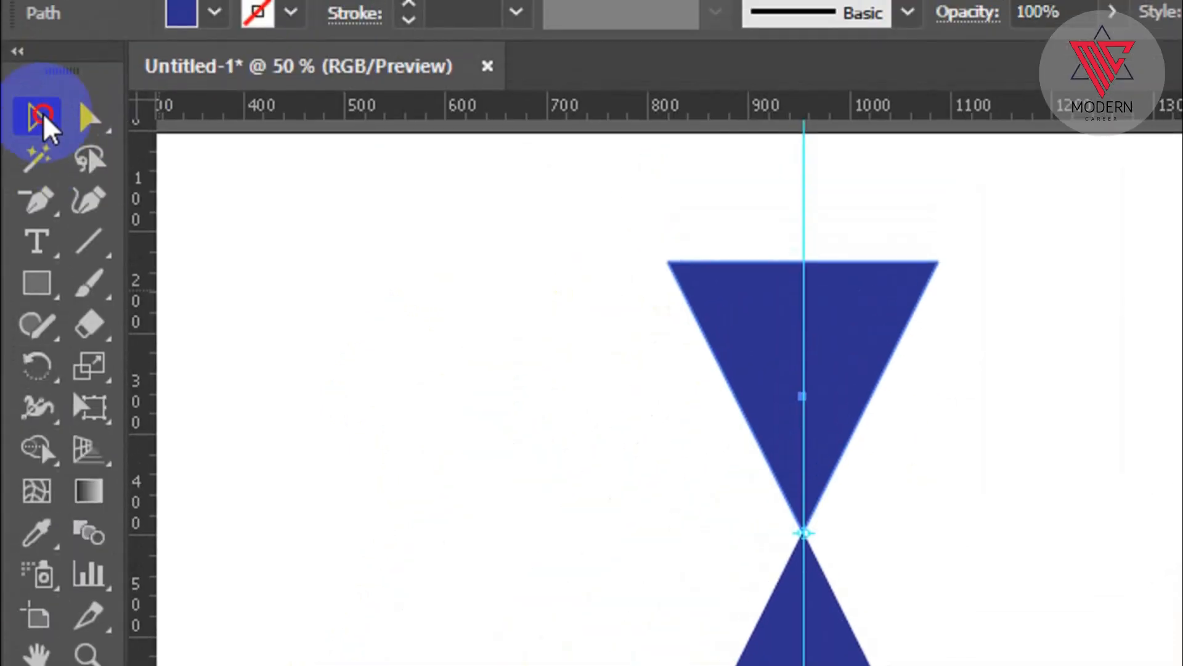
pyautogui.click(635, 462)
pyautogui.click(765, 351)
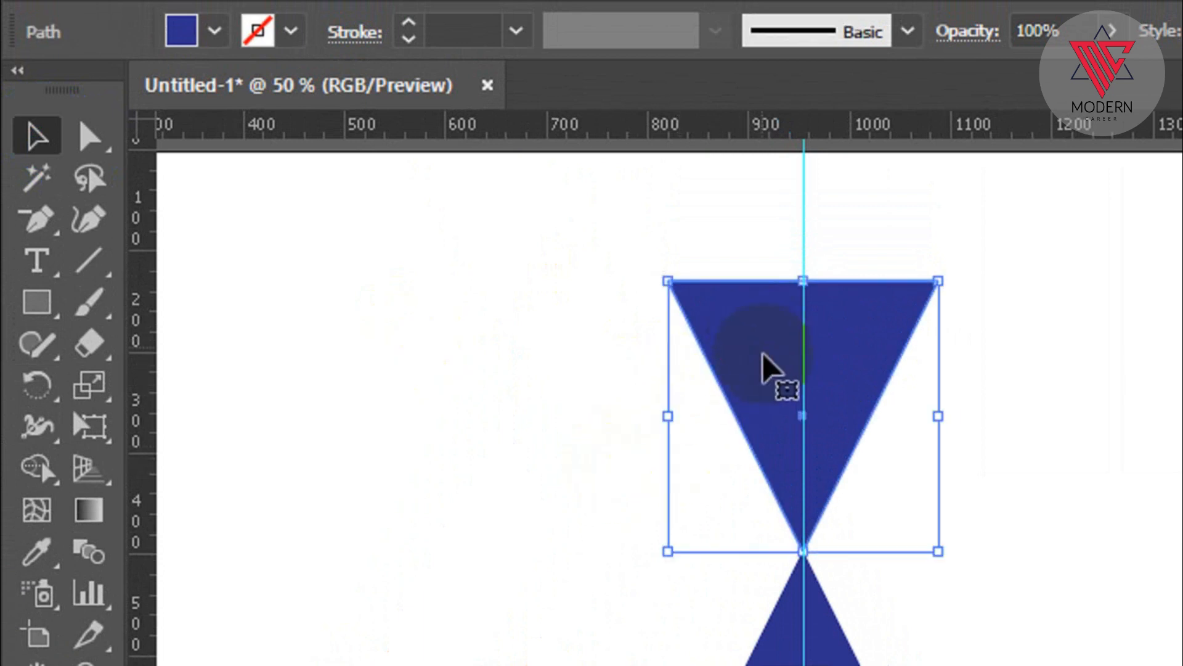
pyautogui.keyDown('shift'); pyautogui.click(829, 491); pyautogui.keyUp('shift')
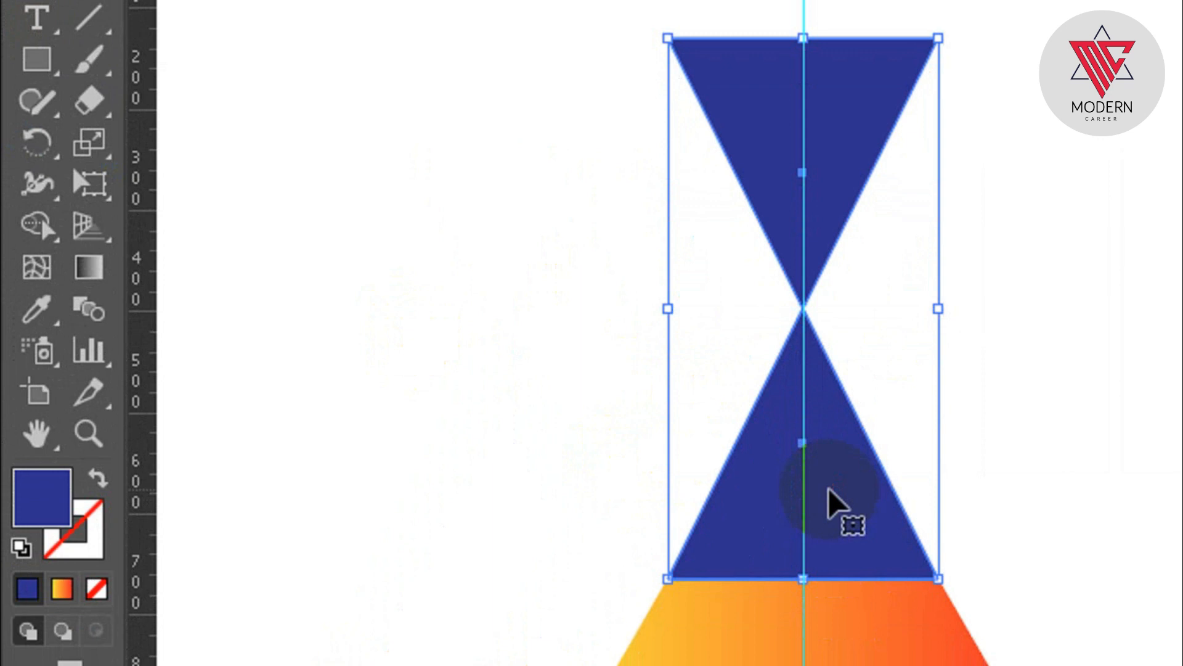
pyautogui.press('a')
pyautogui.press('v')
pyautogui.scroll(-1, 829, 509)
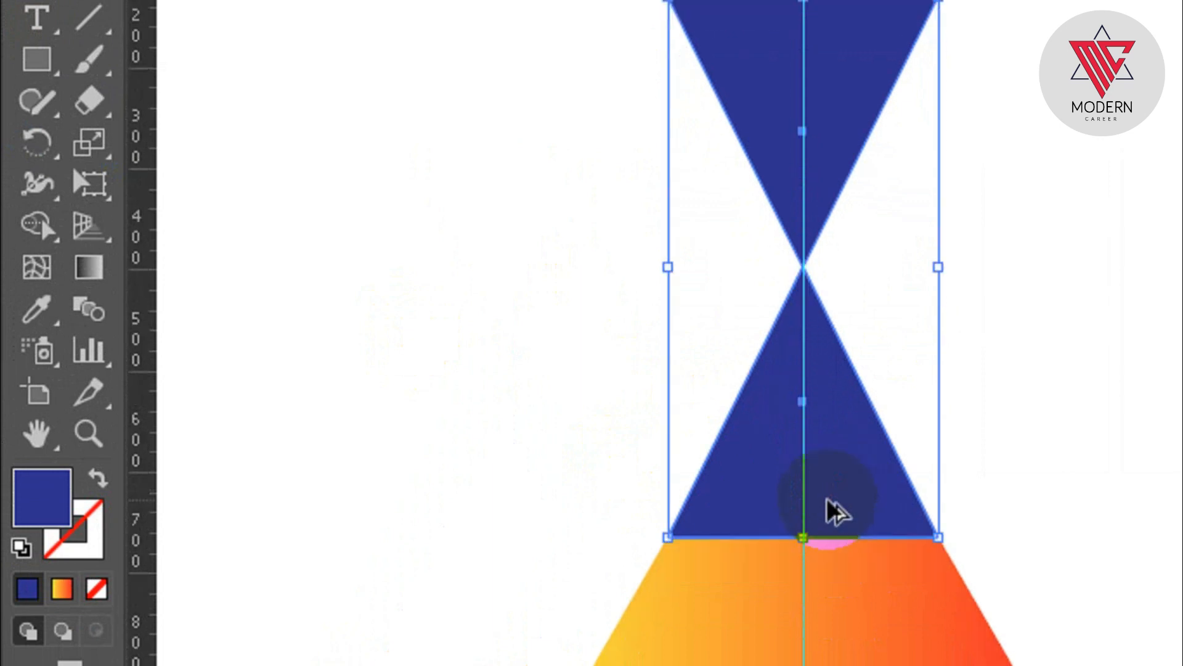
# Step: Create a copy of the triangle pair rotated 60° about the guide intersection at the hexagon's centre
pyautogui.scroll(-1, 828, 503)
pyautogui.scroll(-2, 824, 401)
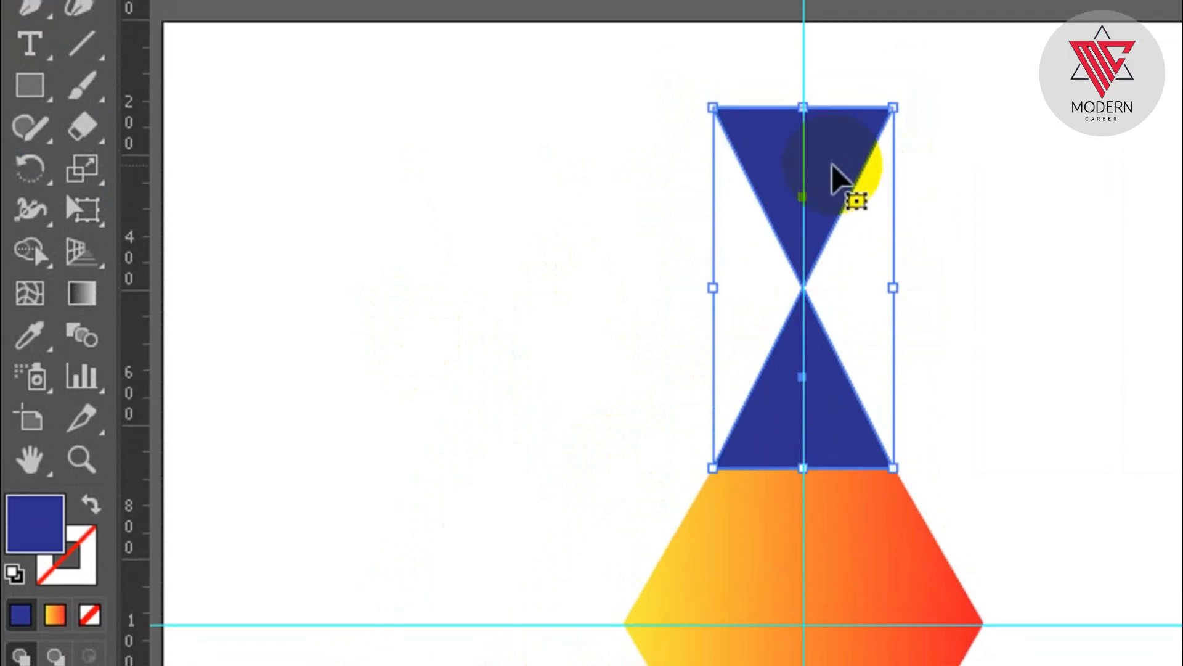
pyautogui.scroll(-1, 905, 345)
pyautogui.click(29, 22)
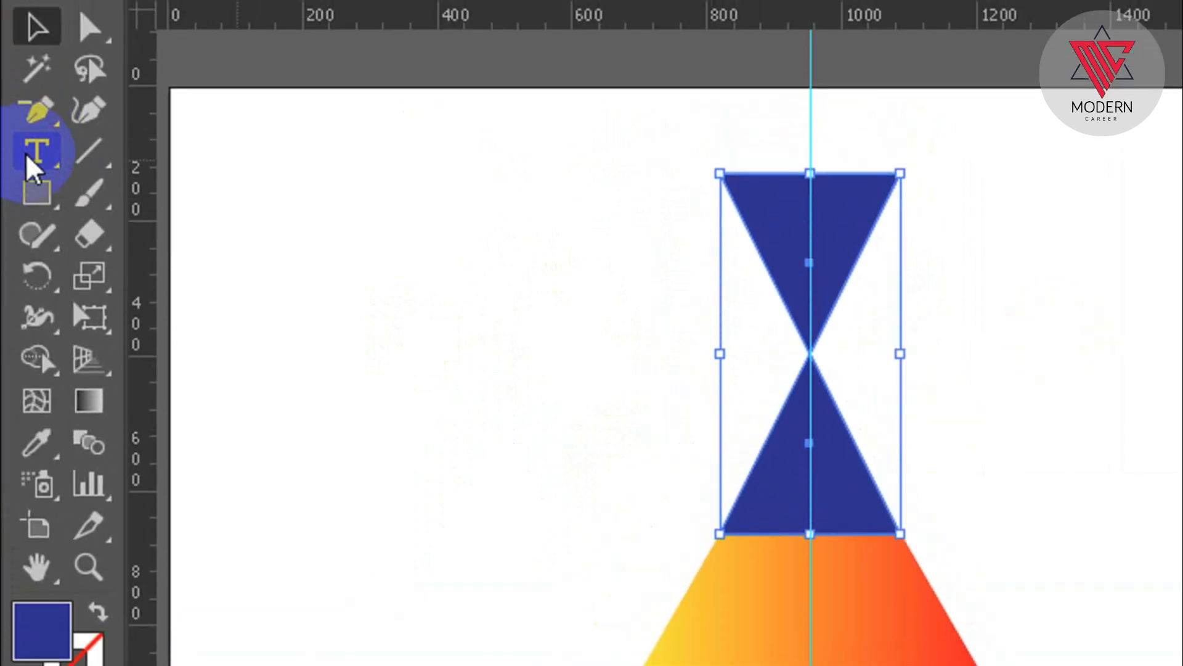
pyautogui.click(40, 222)
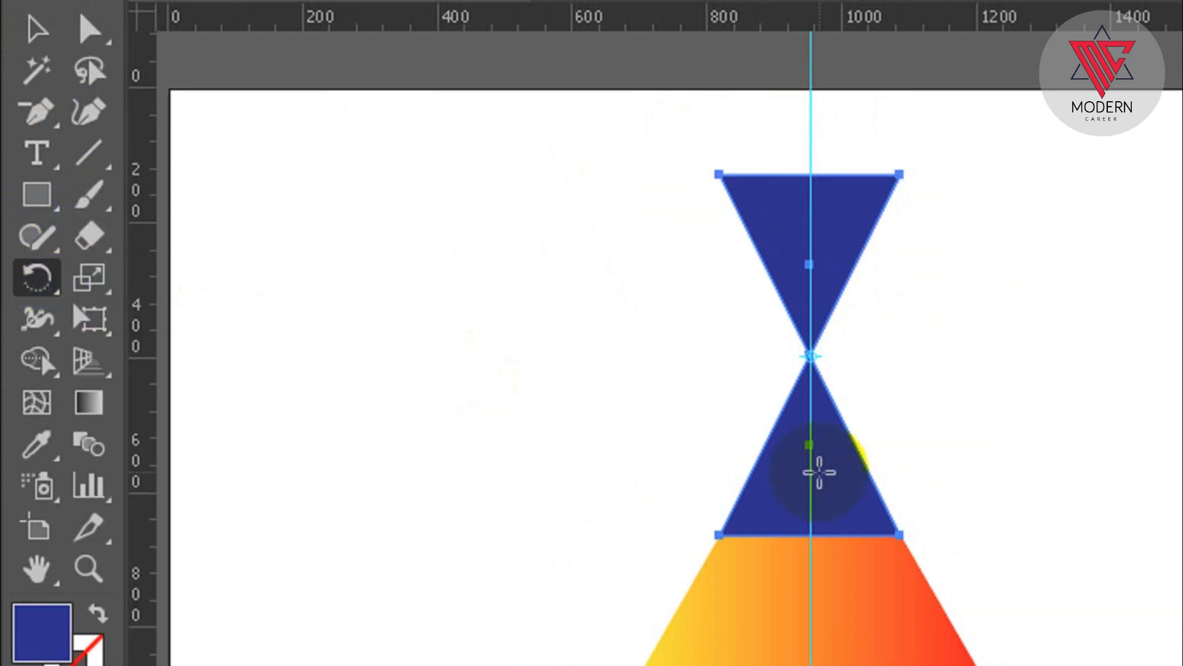
pyautogui.scroll(-1, 819, 472)
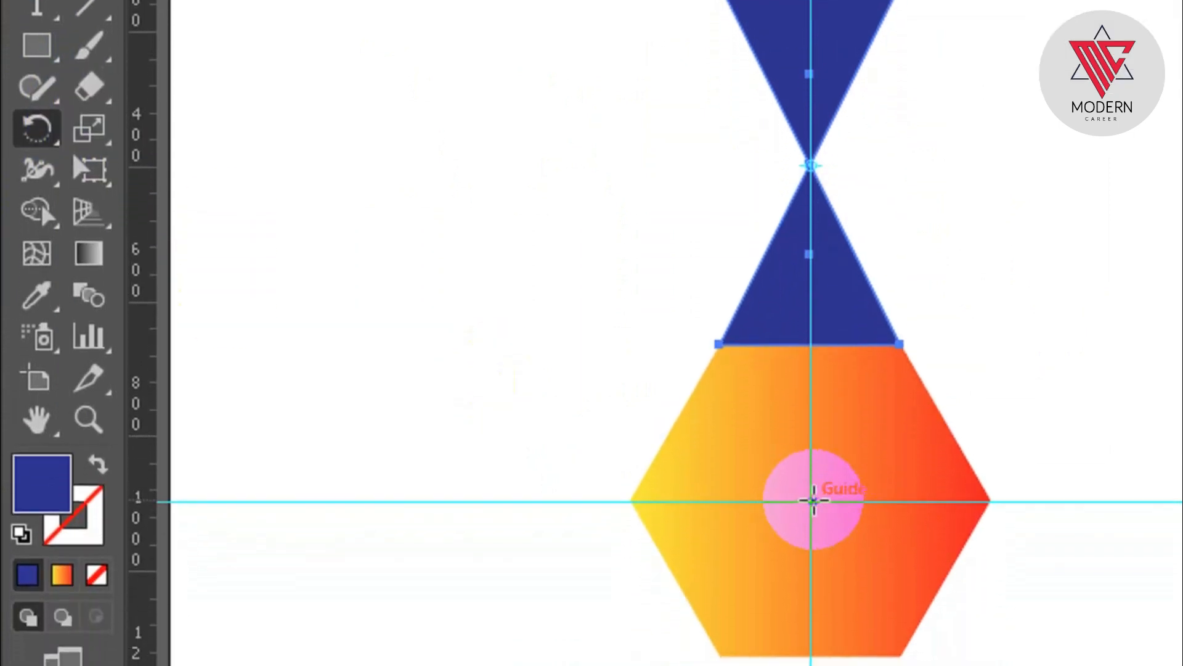
pyautogui.scroll(-1, 811, 500)
pyautogui.scroll(3, 811, 495)
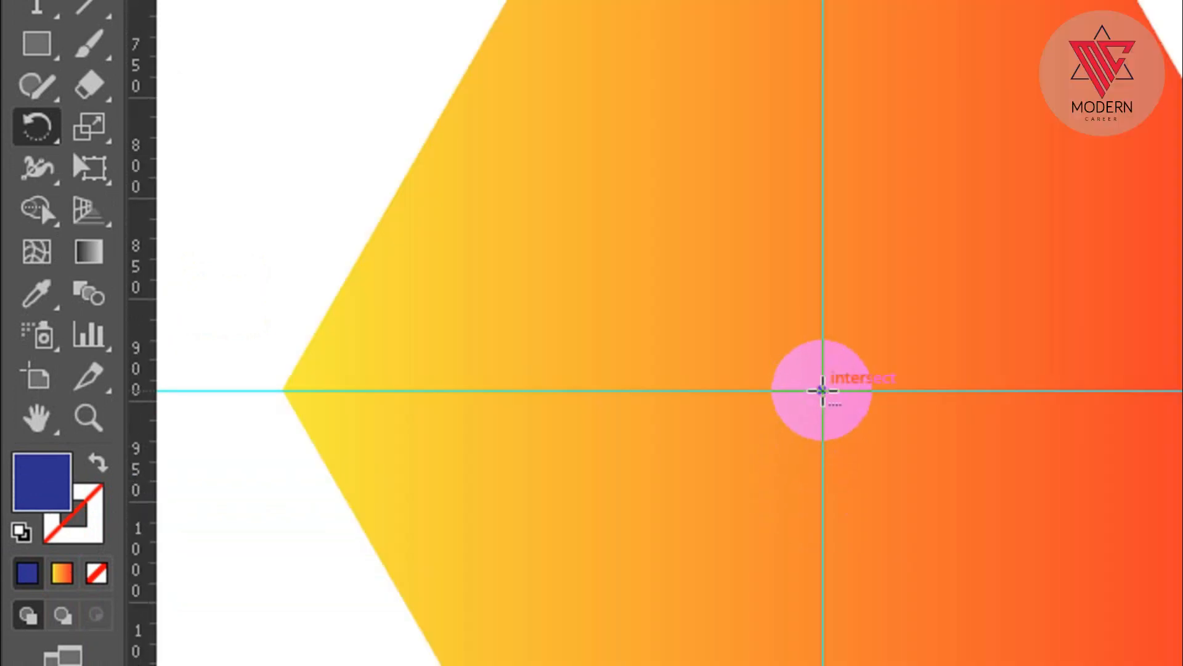
pyautogui.keyDown('alt'); pyautogui.click(822, 391); pyautogui.keyUp('alt')
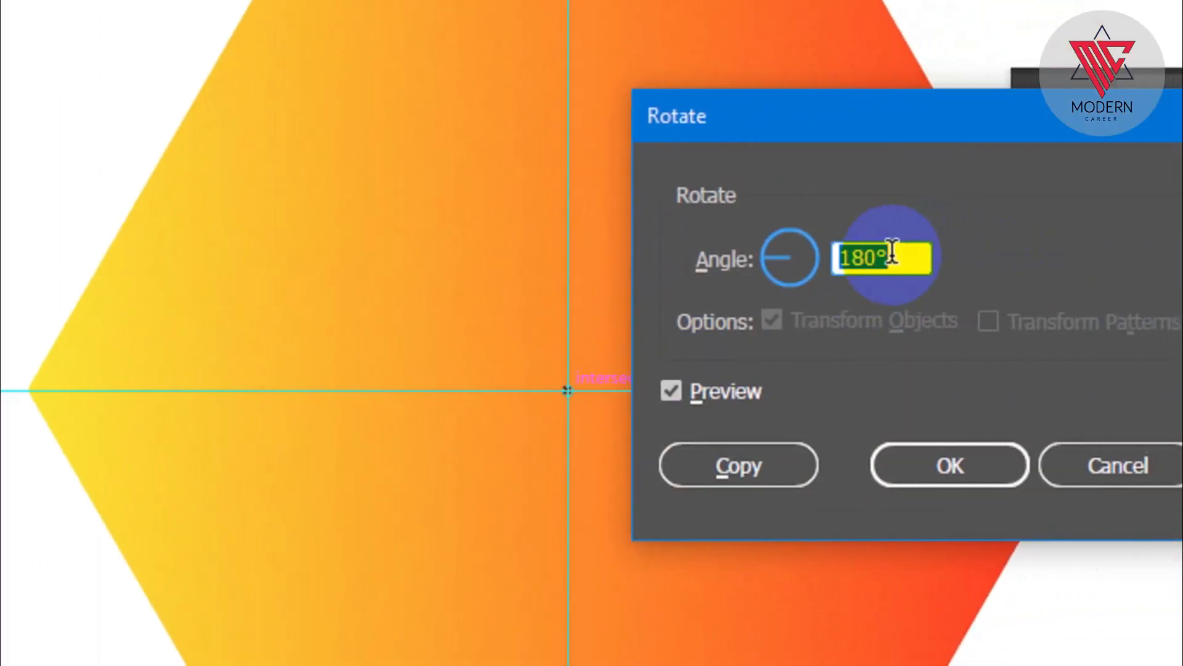
pyautogui.press('BackSpace')
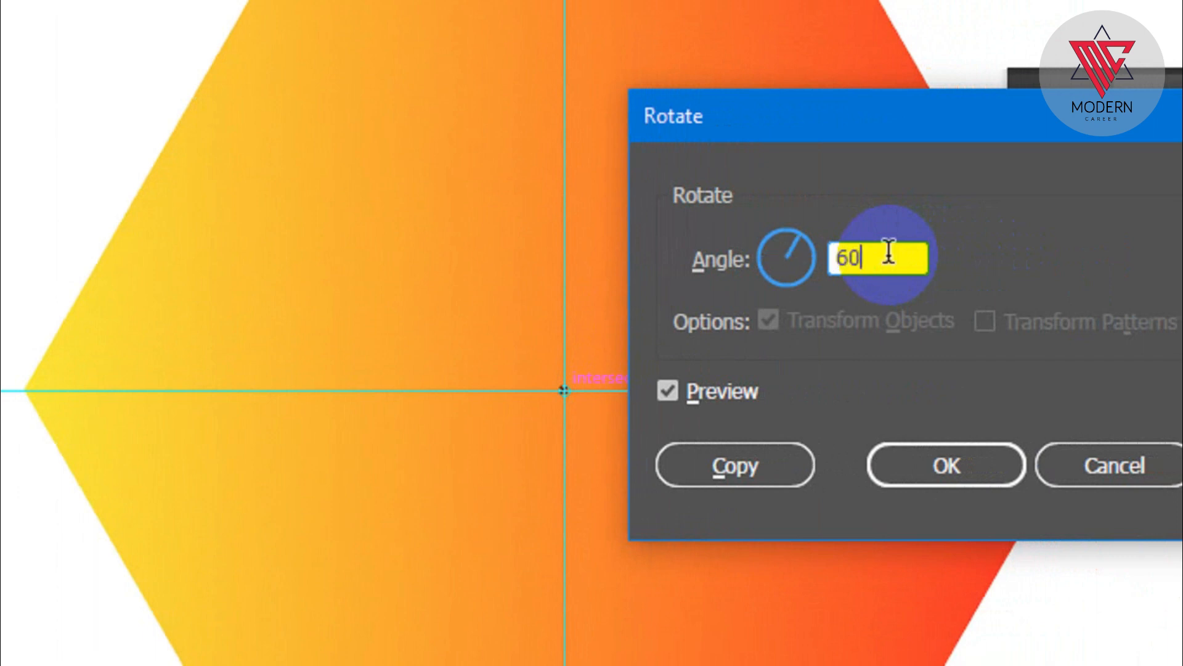
pyautogui.click(668, 389)
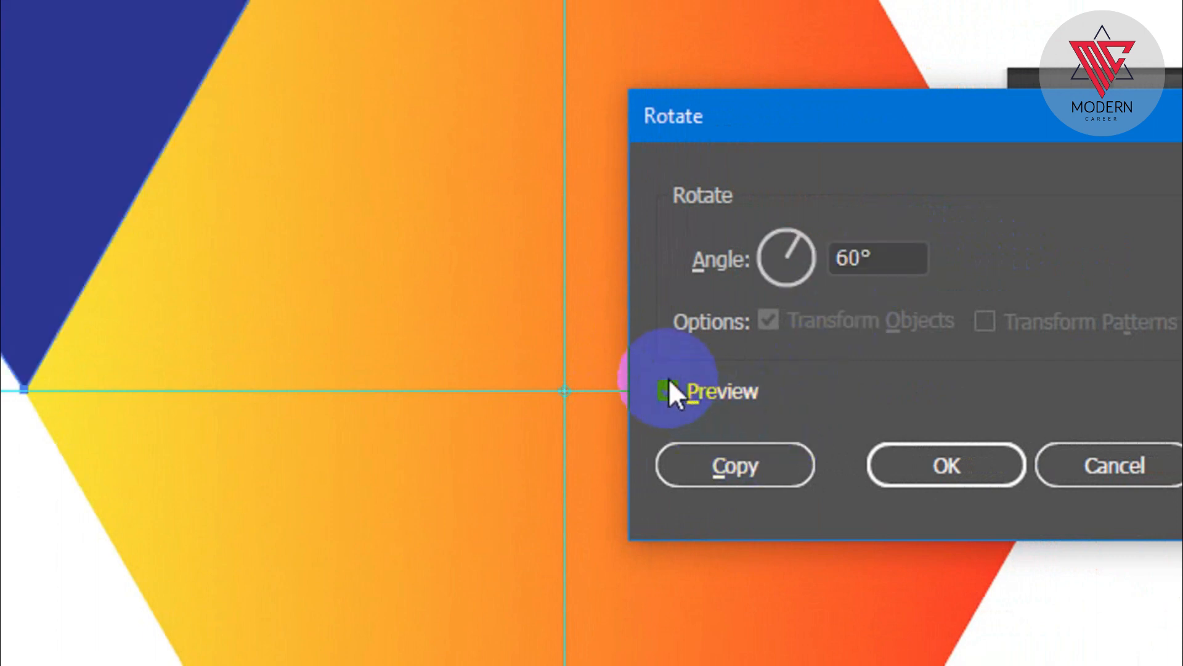
pyautogui.click(753, 455)
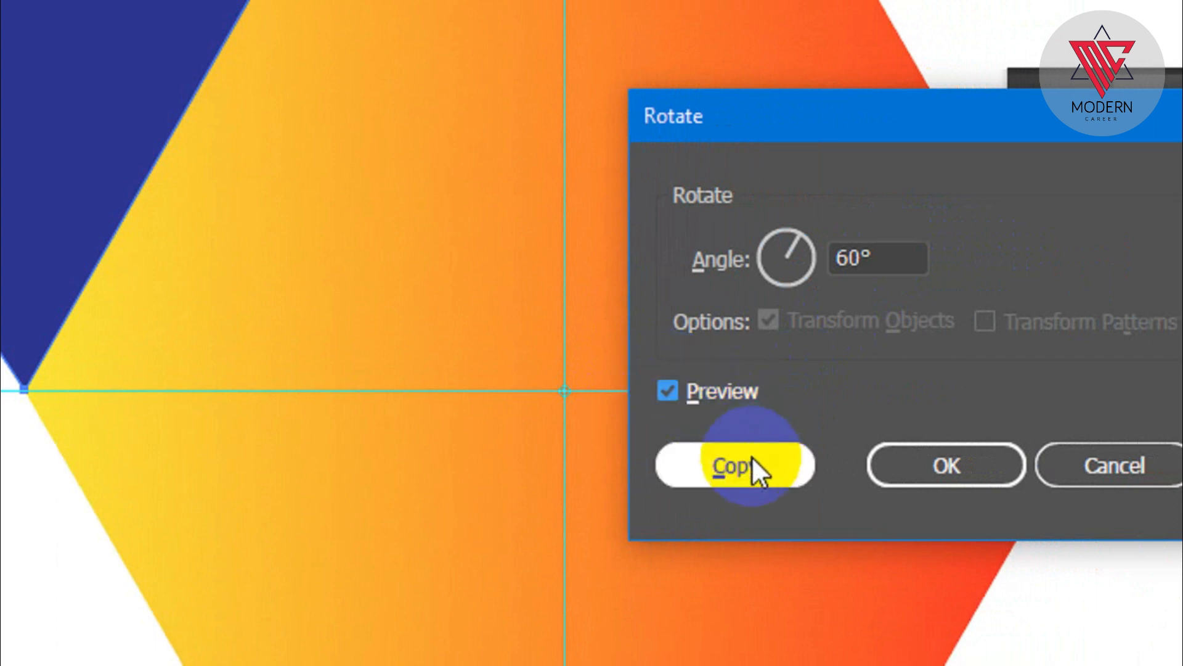
# Step: Repeat the 60° rotated copy four more times to surround the hexagon with triangle pairs, and clear the selection
pyautogui.scroll(-1, 579, 423)
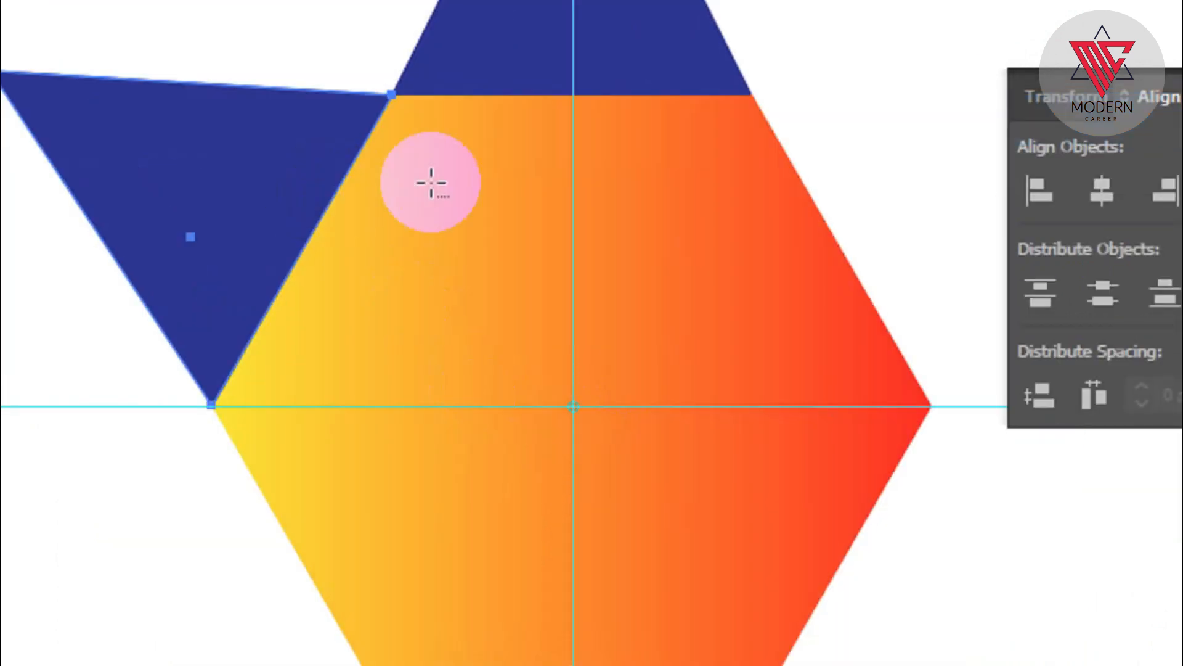
pyautogui.scroll(-2, 431, 182)
pyautogui.scroll(6, 431, 211)
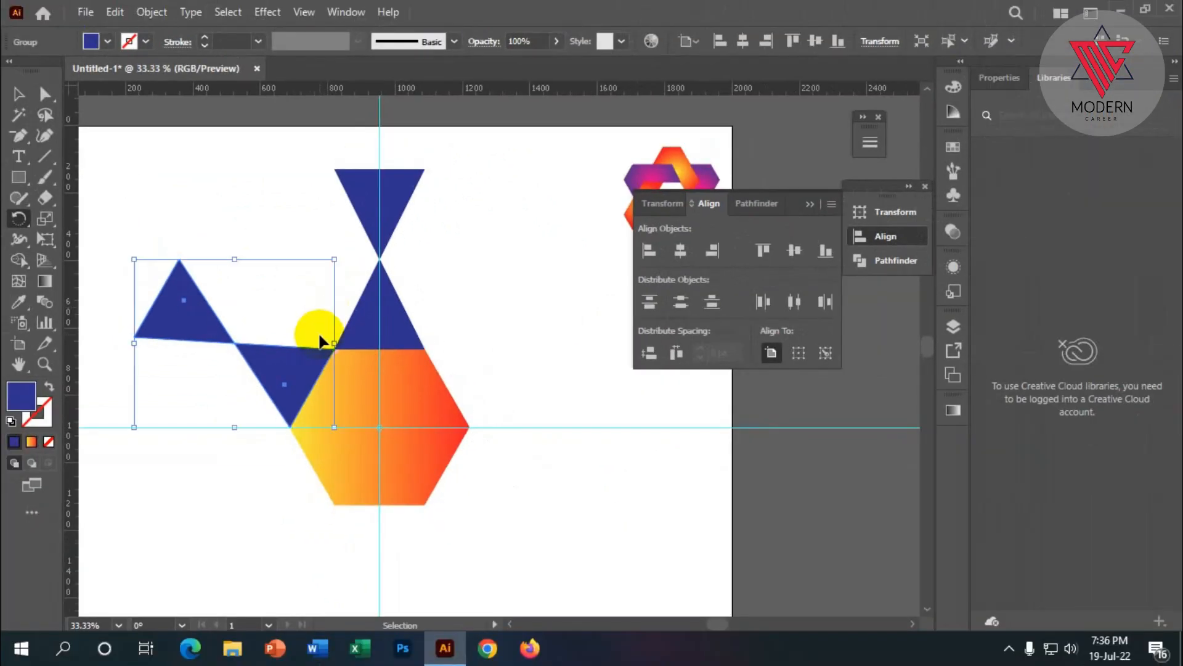
pyautogui.hotkey('ctrl', 'd')
pyautogui.hotkey('ctrl', 'd')
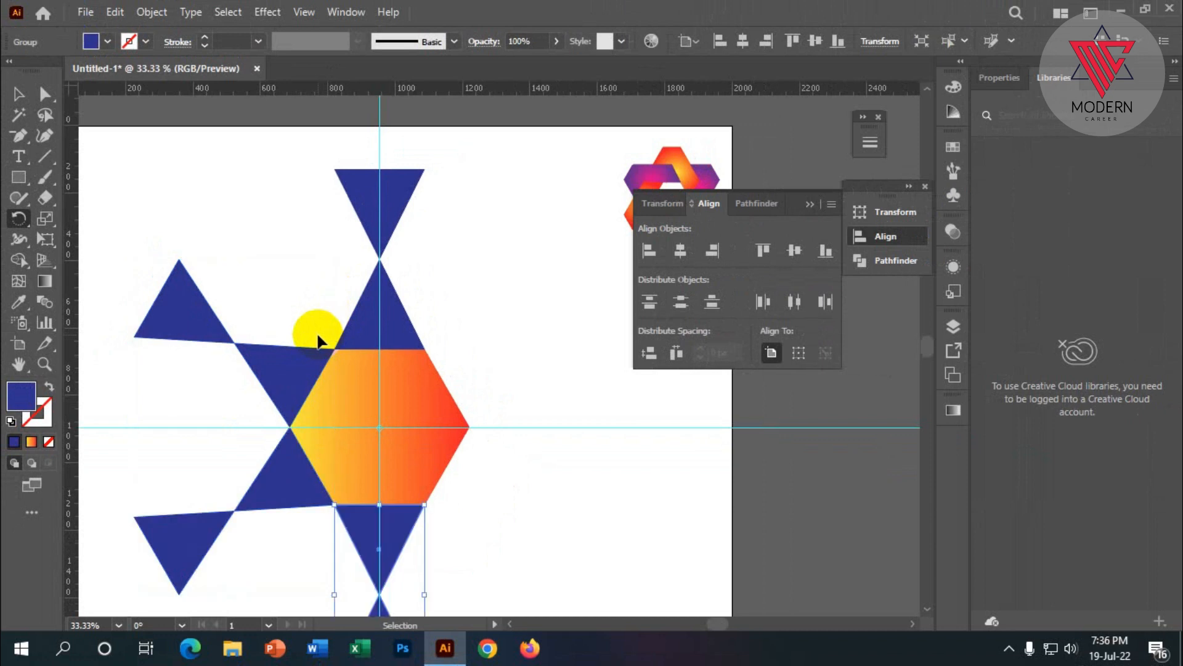
pyautogui.hotkey('ctrl', 'd')
pyautogui.hotkey('ctrl', 'd')
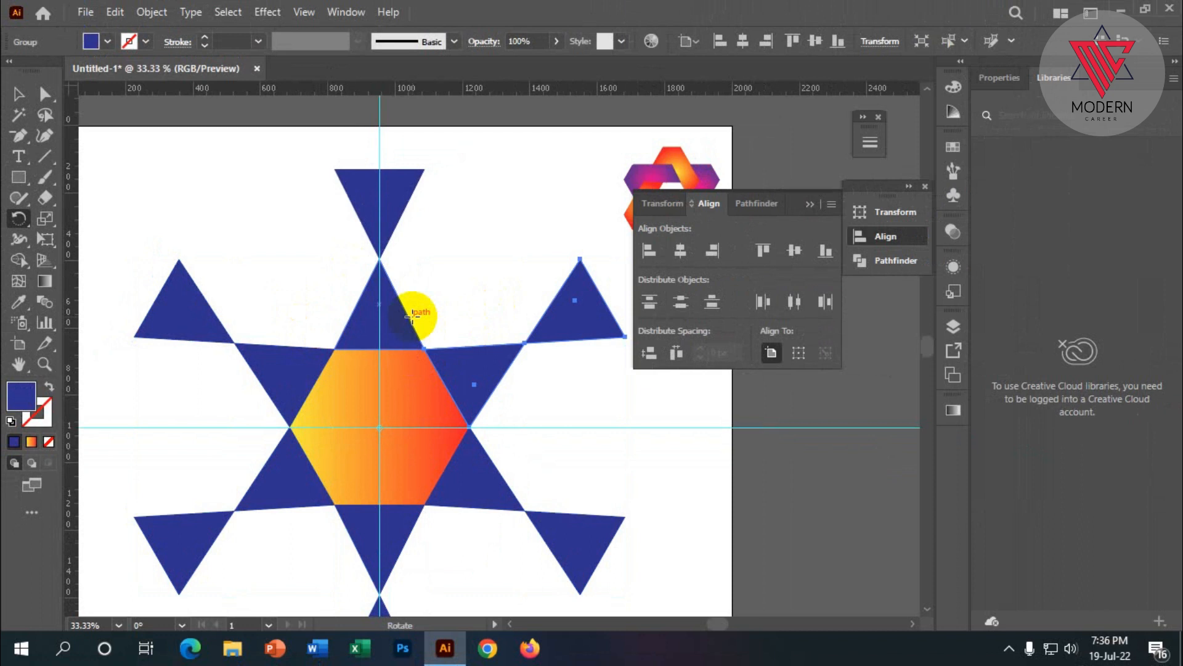
pyautogui.click(18, 93)
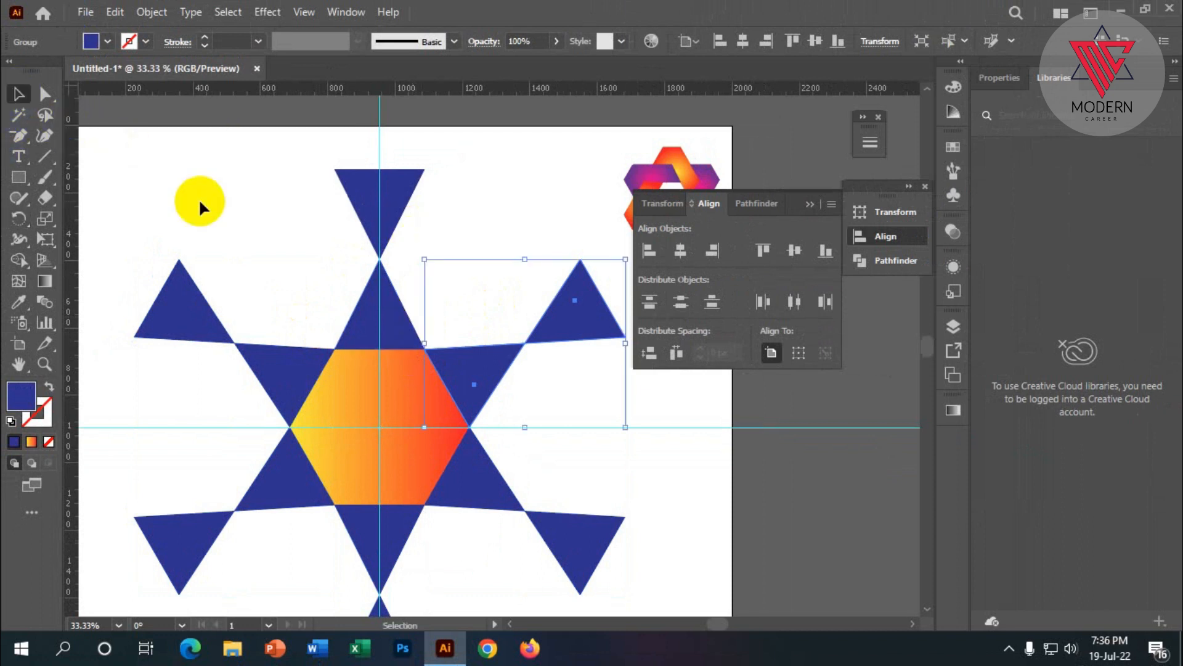
pyautogui.click(200, 208)
# Step: Delete the horizontal and vertical guides
pyautogui.scroll(-2, 296, 253)
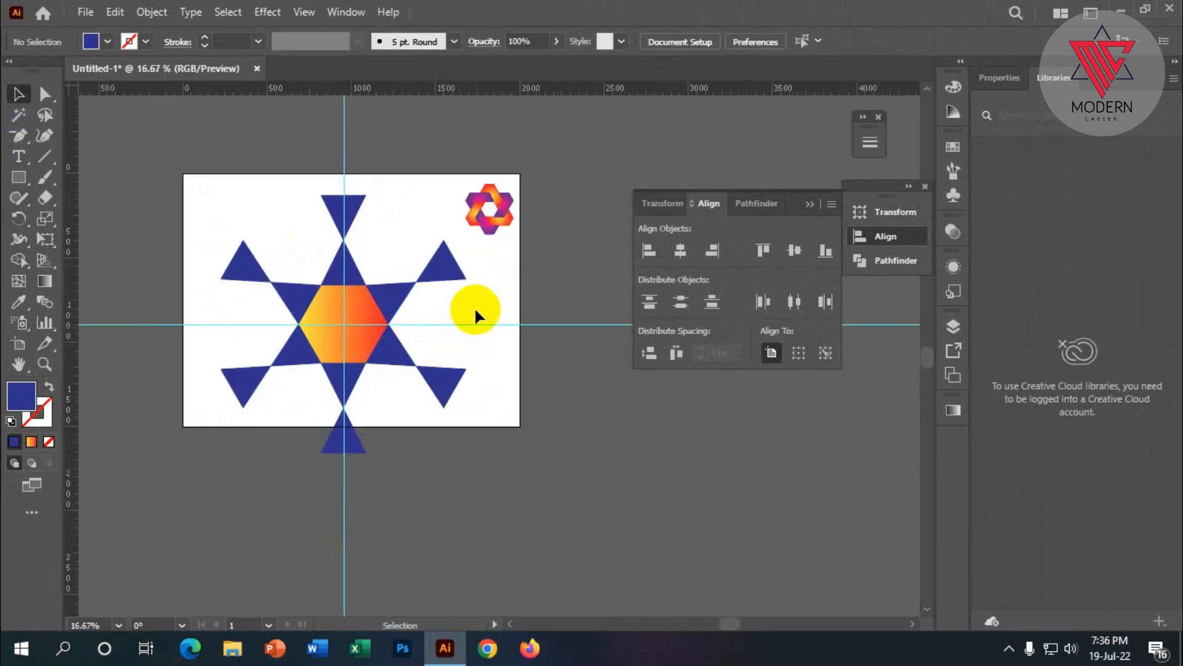
pyautogui.click(483, 324)
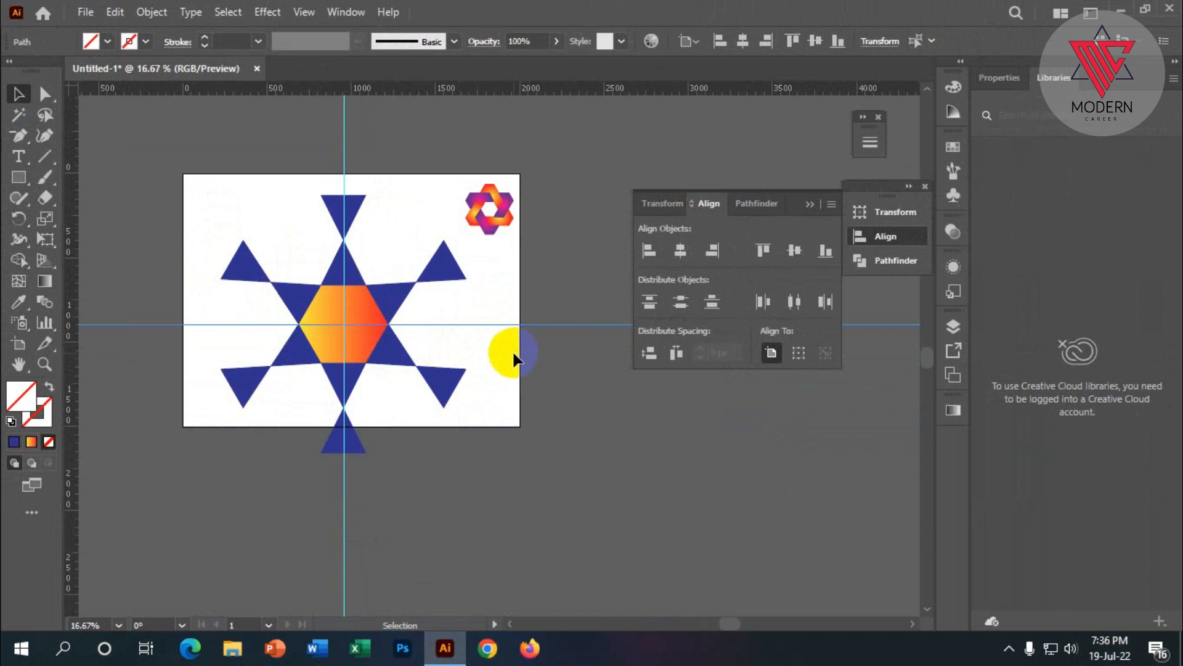
pyautogui.press('Delete')
pyautogui.moveTo(306, 135); pyautogui.dragTo(397, 165)
pyautogui.press('Delete')
# Step: Select the hexagon with all surrounding triangle pairs and group them
pyautogui.moveTo(216, 186); pyautogui.dragTo(386, 438)
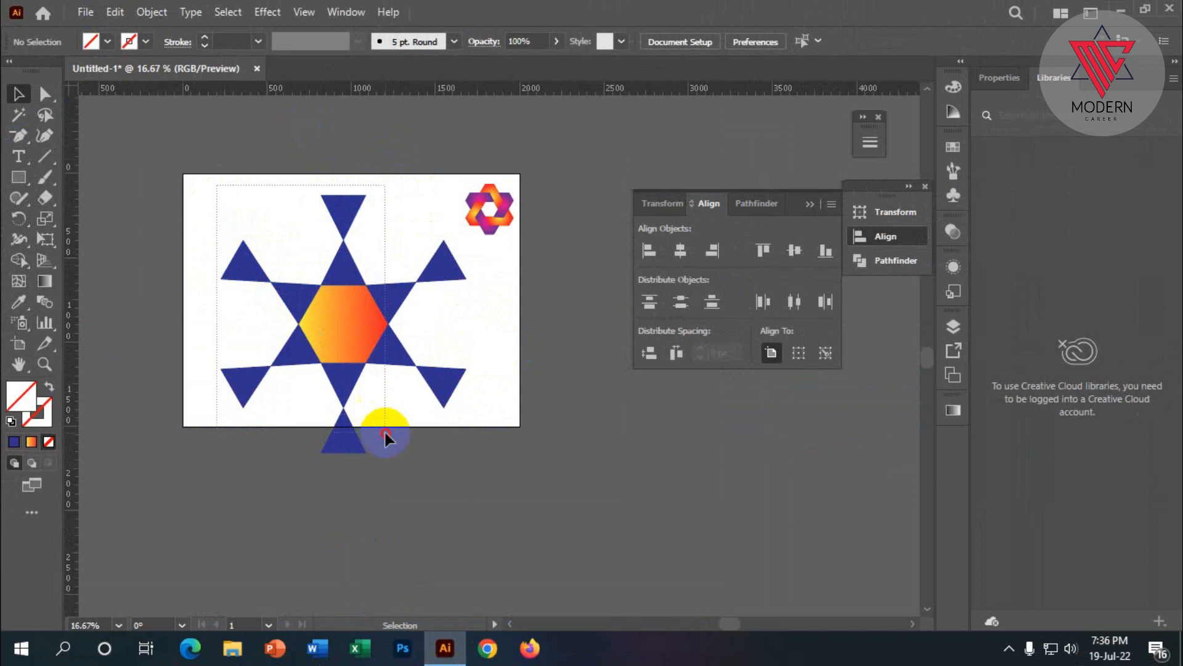
pyautogui.moveTo(435, 491); pyautogui.dragTo(442, 493)
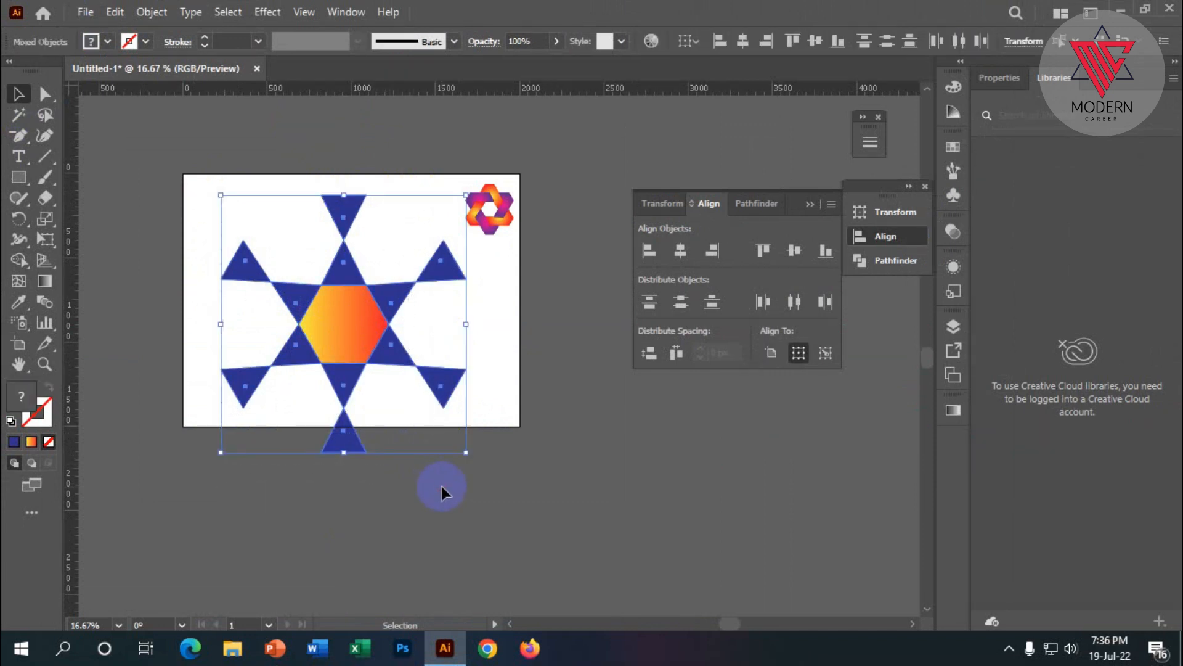
pyautogui.hotkey('ctrl', 'g')
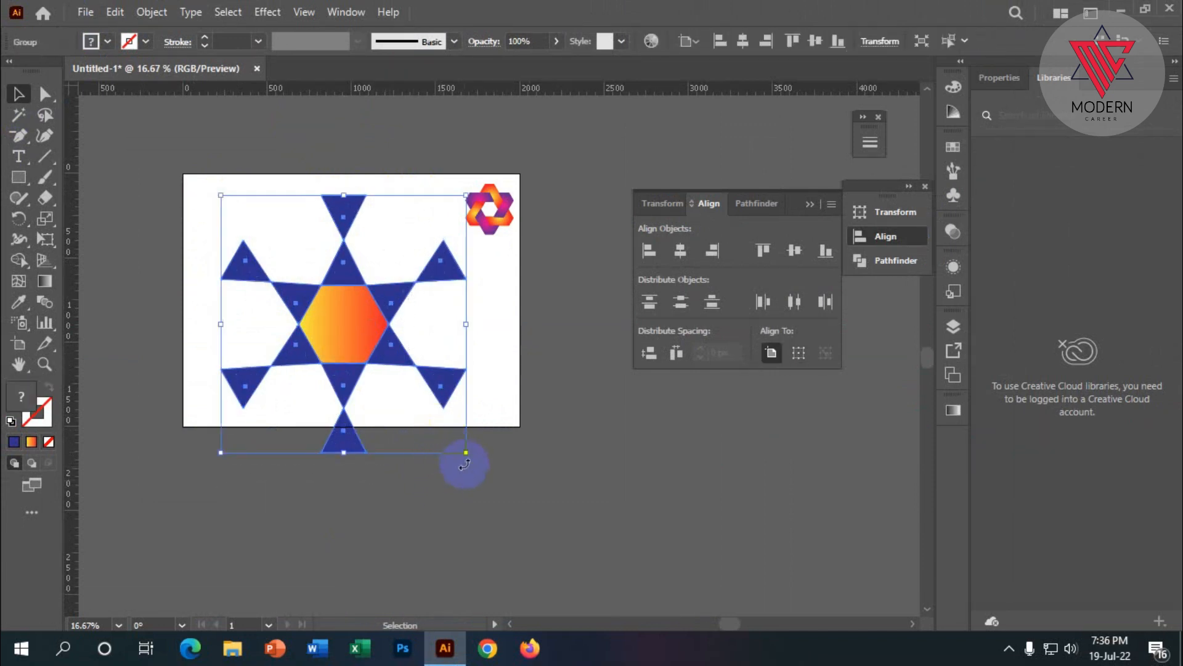
# Step: Scale the star group down proportionally to about half its size, move it near the artboard's centre and deselect it
pyautogui.moveTo(466, 453); pyautogui.dragTo(413, 325)
pyautogui.moveTo(281, 248); pyautogui.dragTo(351, 275)
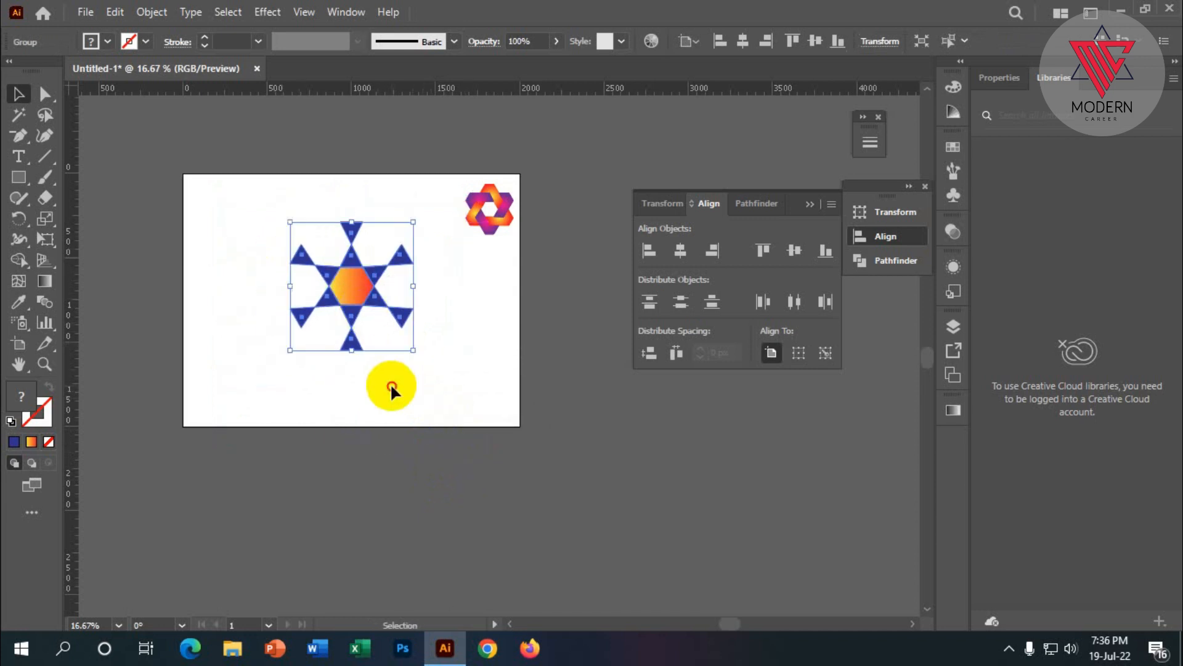
pyautogui.click(392, 387)
# Step: Collapse the expanded Align options to uncover the reference logo on the artboard
pyautogui.scroll(1, 311, 283)
pyautogui.scroll(1, 276, 255)
pyautogui.scroll(2, 276, 255)
pyautogui.scroll(-2, 354, 272)
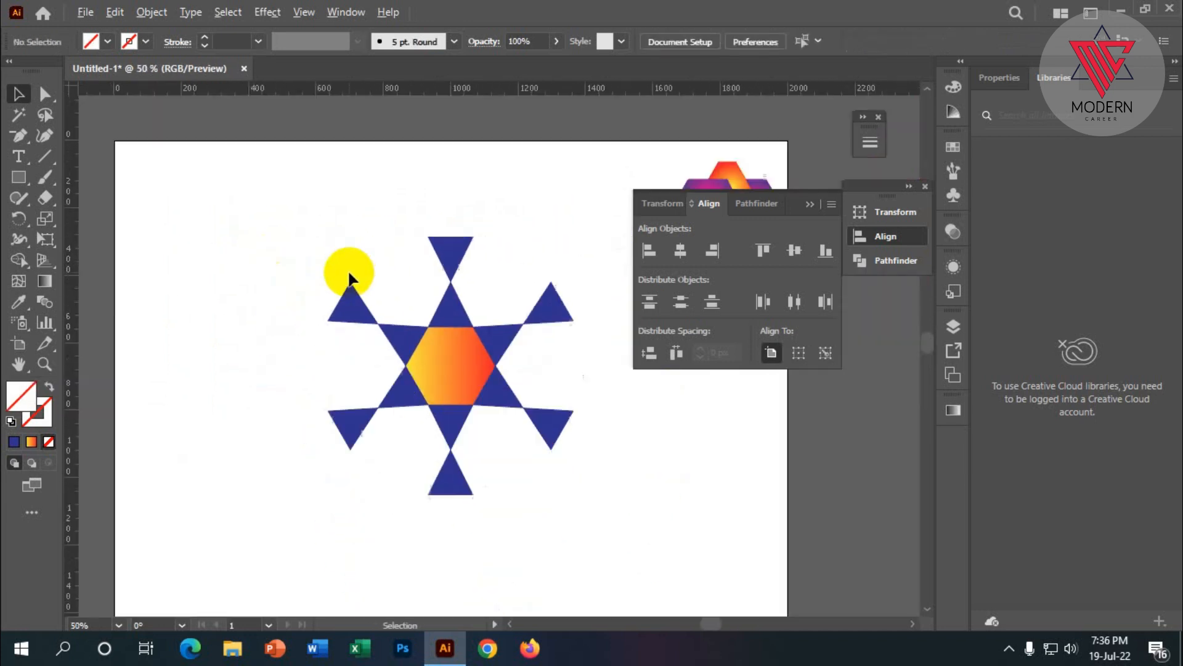
pyautogui.click(810, 203)
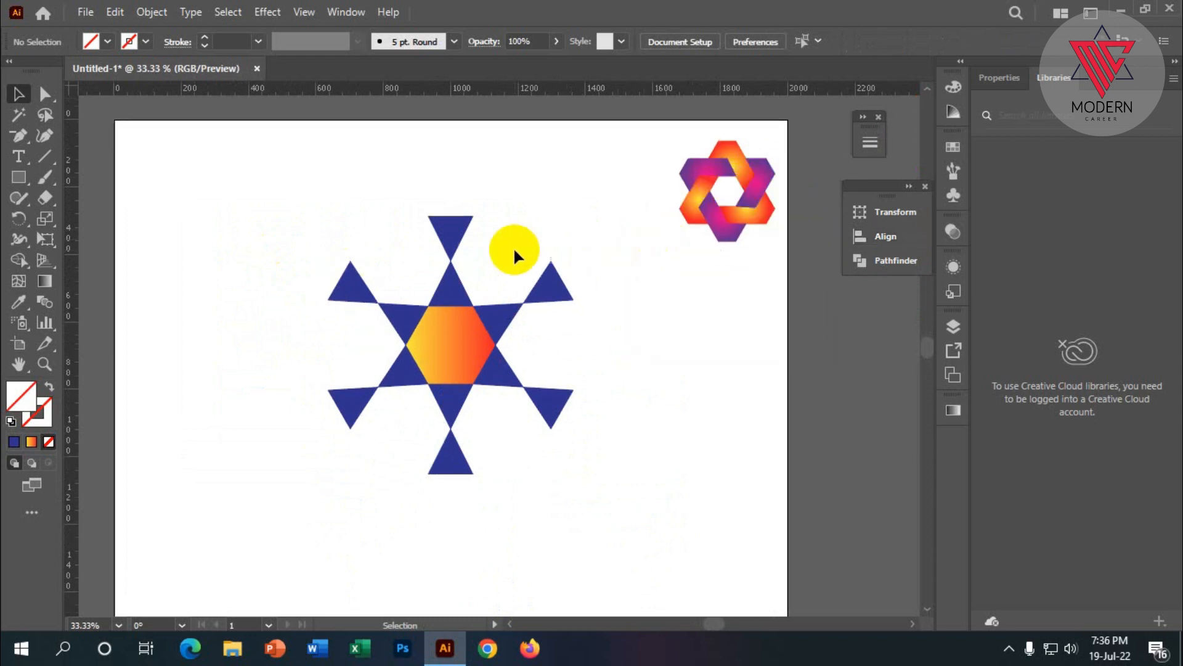
# Step: Draw a closed six-point Pen path joining the outer edges of the top, lower-right and lower-left triangles
pyautogui.moveTo(19, 135); pyautogui.dragTo(76, 134)
pyautogui.moveTo(152, 230); pyautogui.dragTo(152, 231)
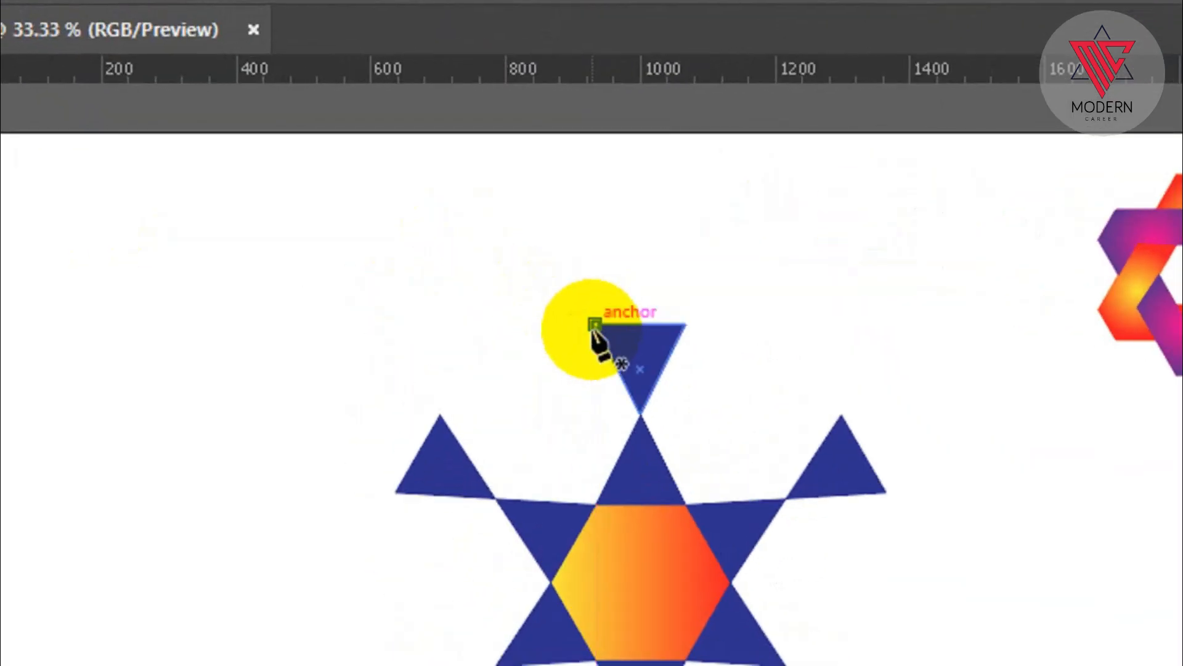
pyautogui.click(594, 325)
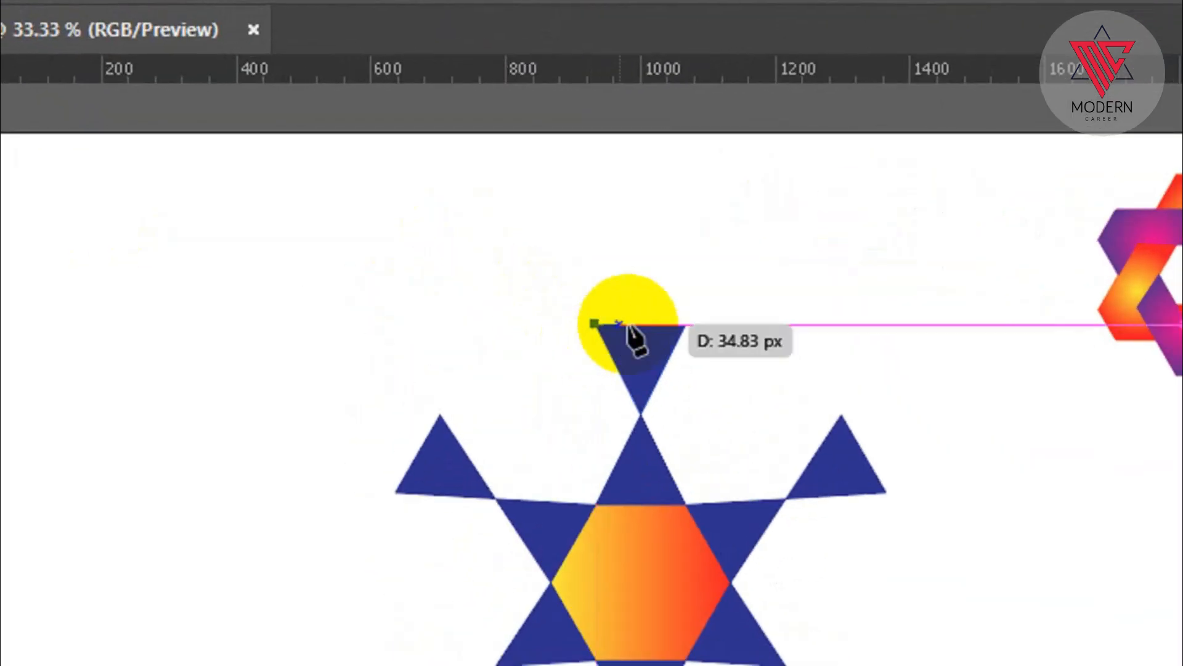
pyautogui.click(684, 324)
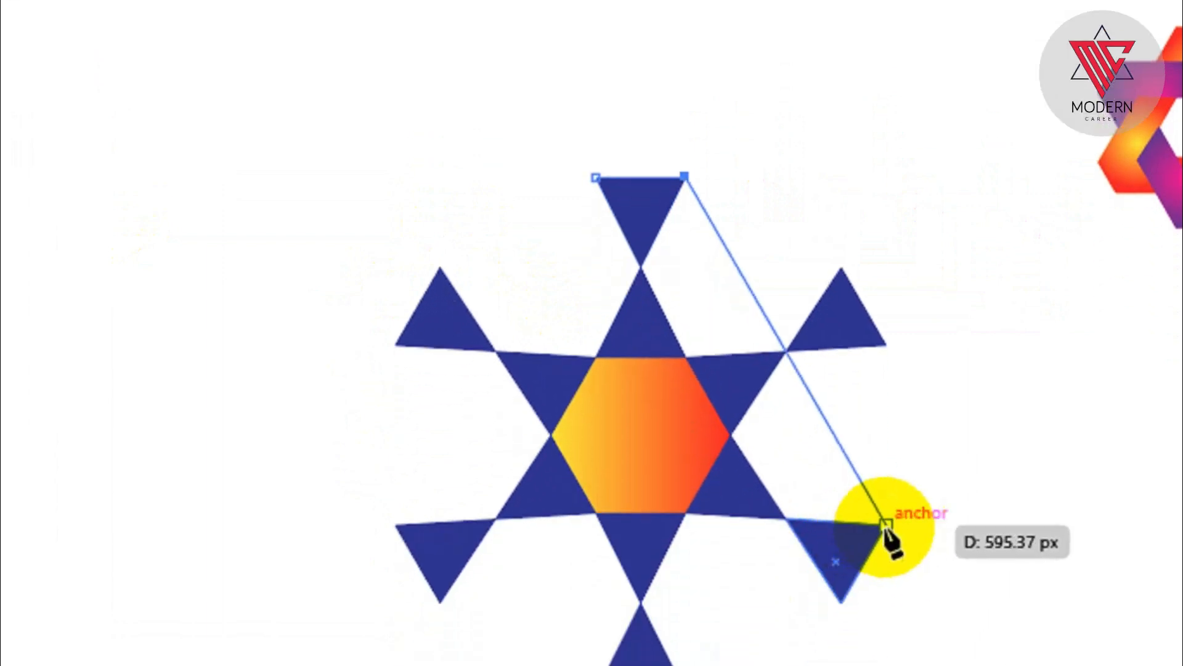
pyautogui.click(886, 501)
pyautogui.click(837, 531)
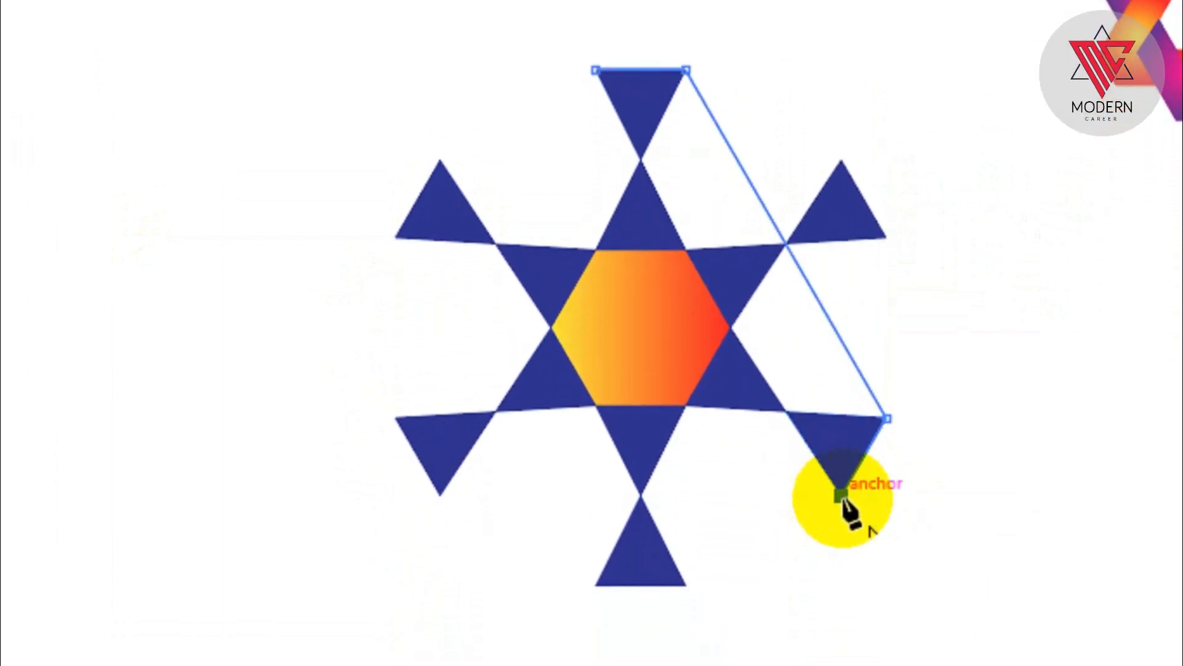
pyautogui.click(441, 476)
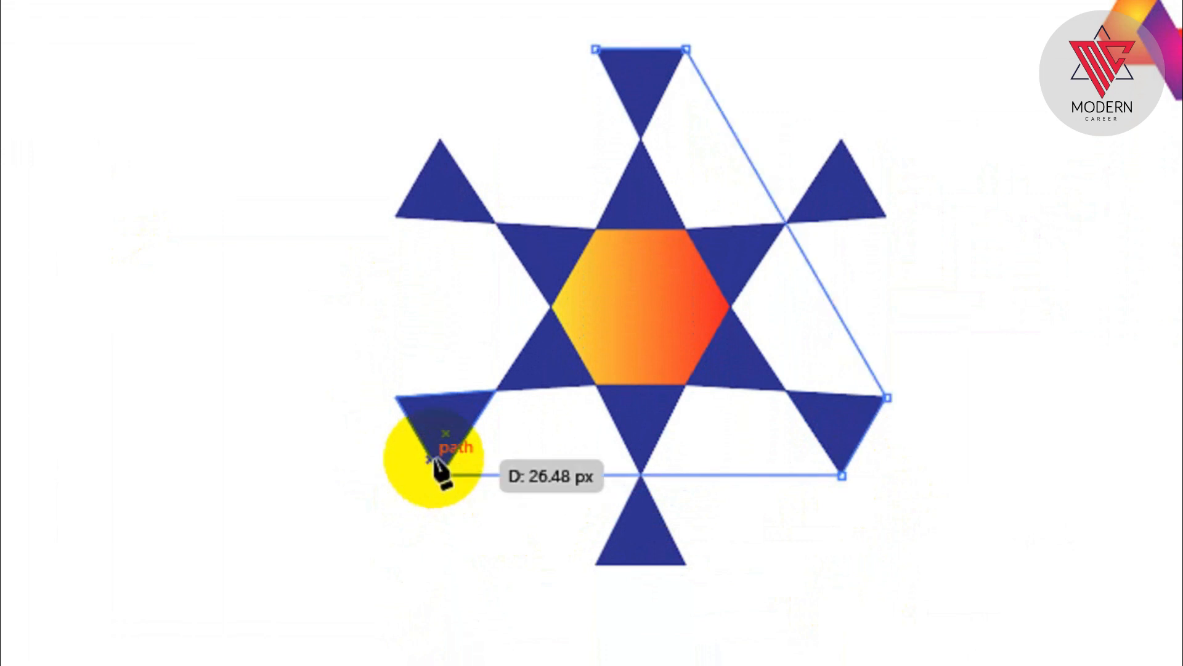
pyautogui.click(396, 402)
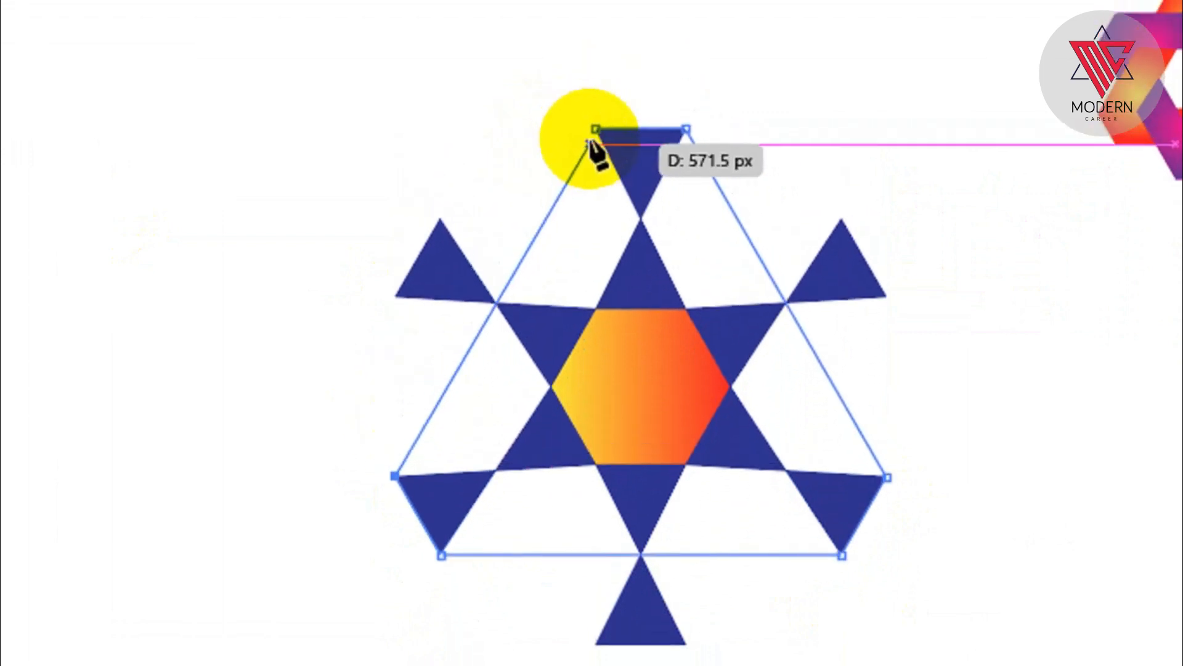
pyautogui.click(596, 49)
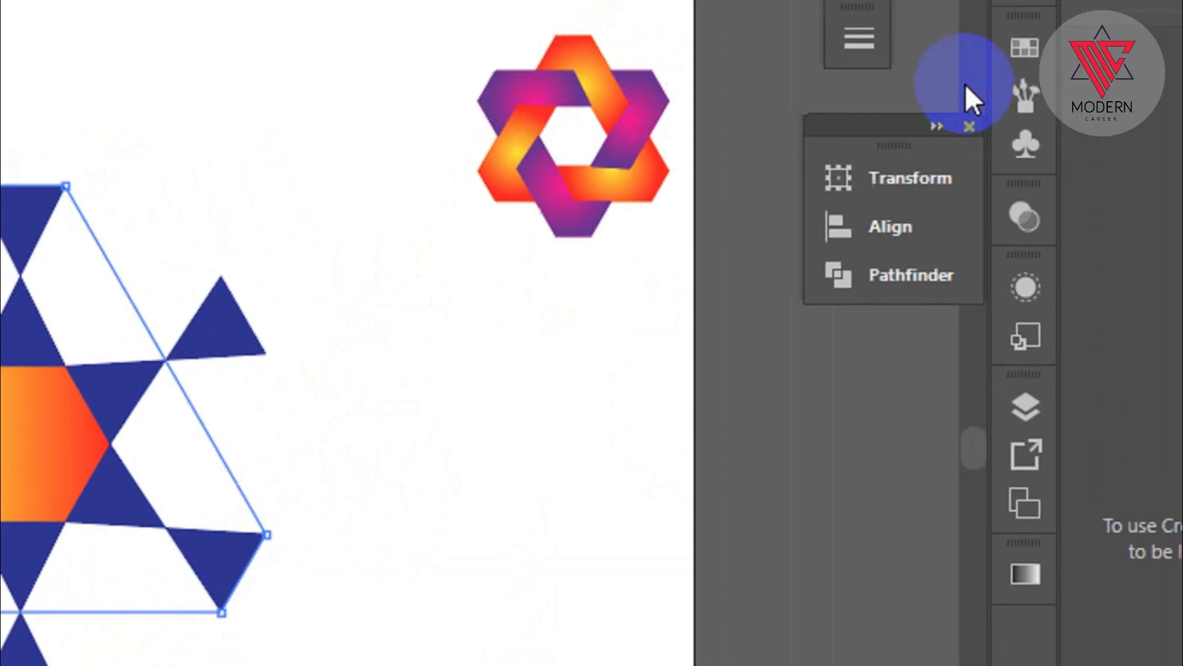
# Step: Fill the upright triangular shape with the bright pink swatch
pyautogui.click(932, 128)
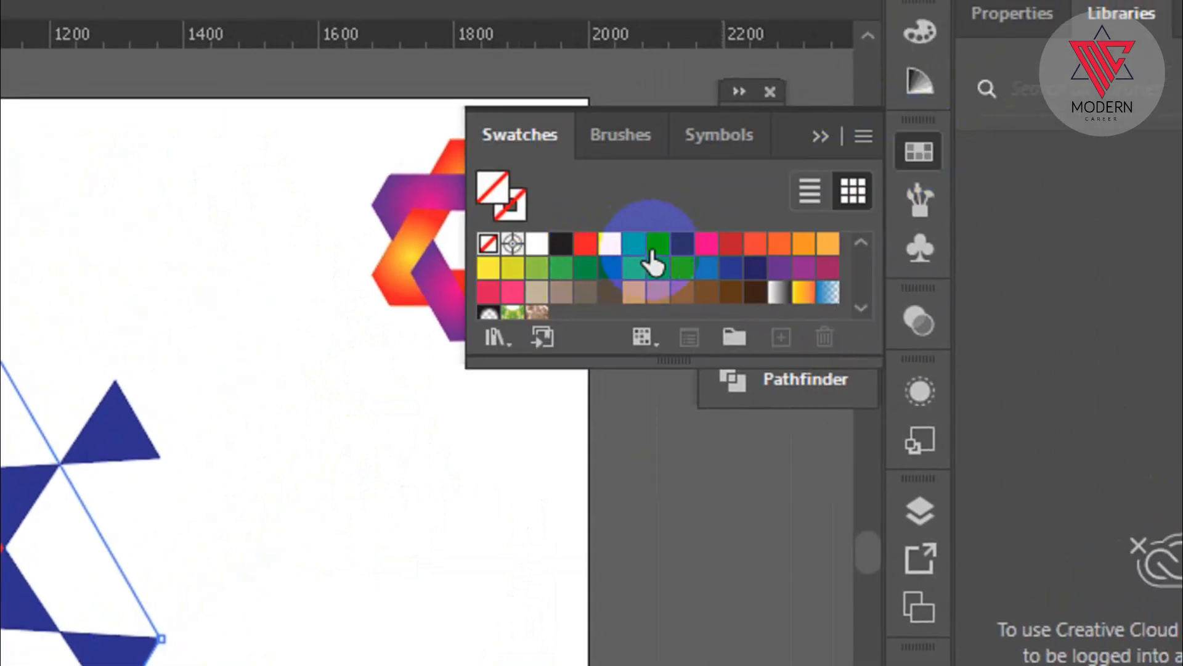
pyautogui.click(639, 247)
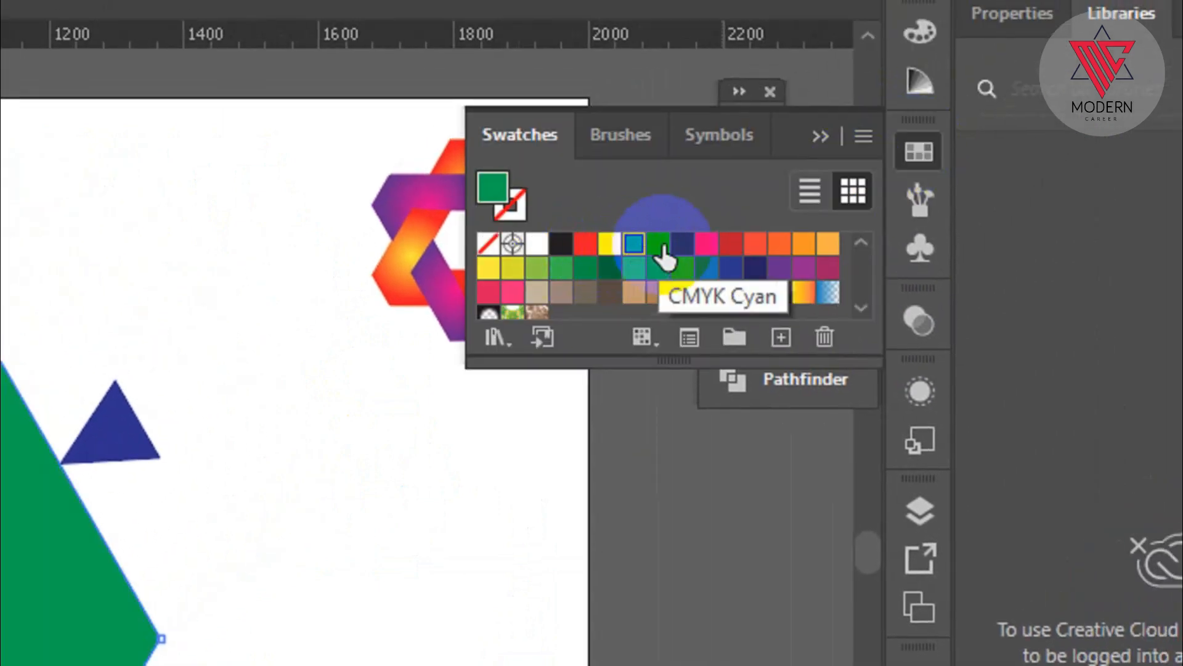
pyautogui.click(708, 247)
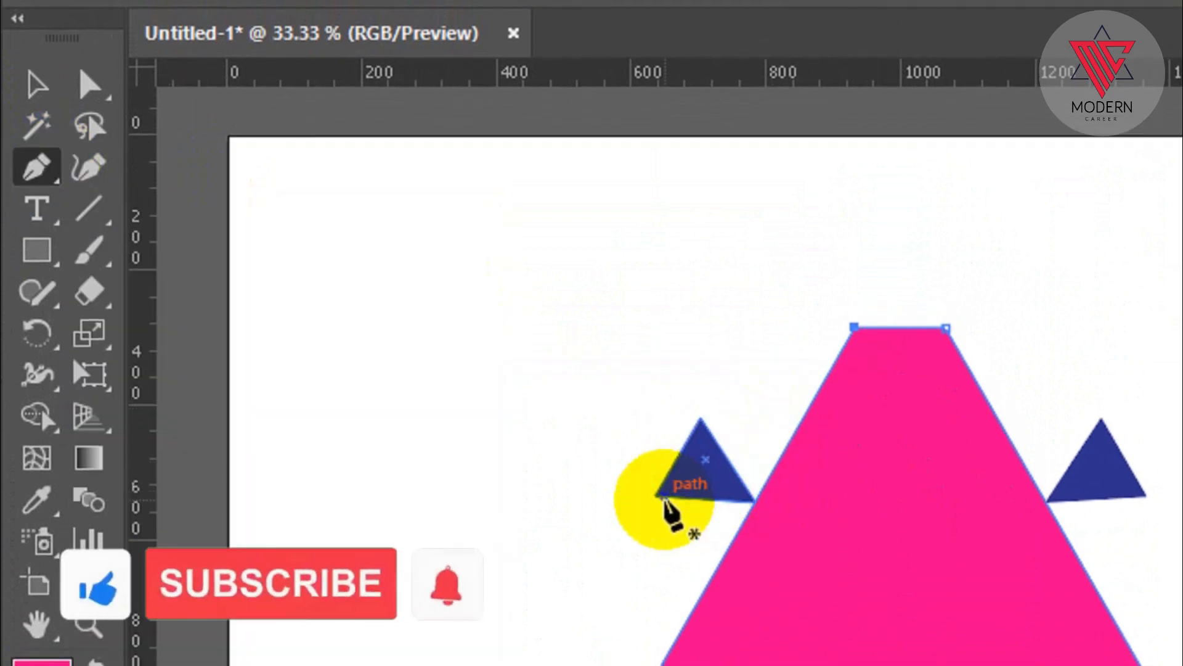
# Step: Draw a closed inverted Pen path joining the outer edges of the upper-left, upper-right and bottom triangles
pyautogui.click(655, 500)
pyautogui.click(700, 419)
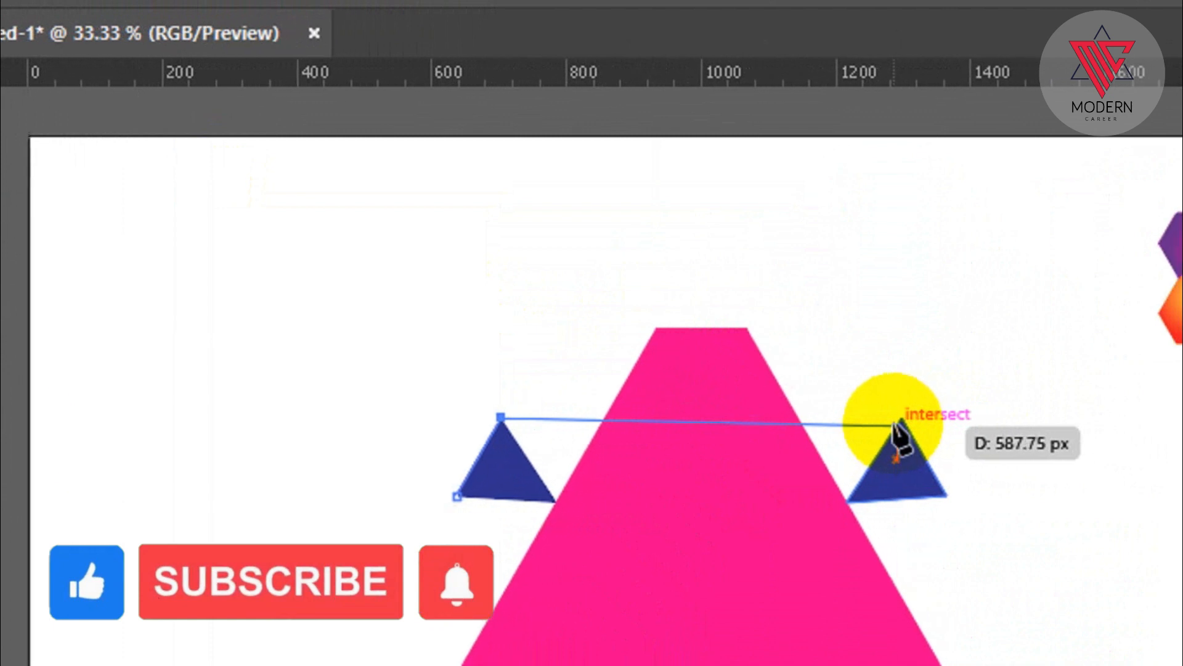
pyautogui.click(900, 421)
pyautogui.click(944, 494)
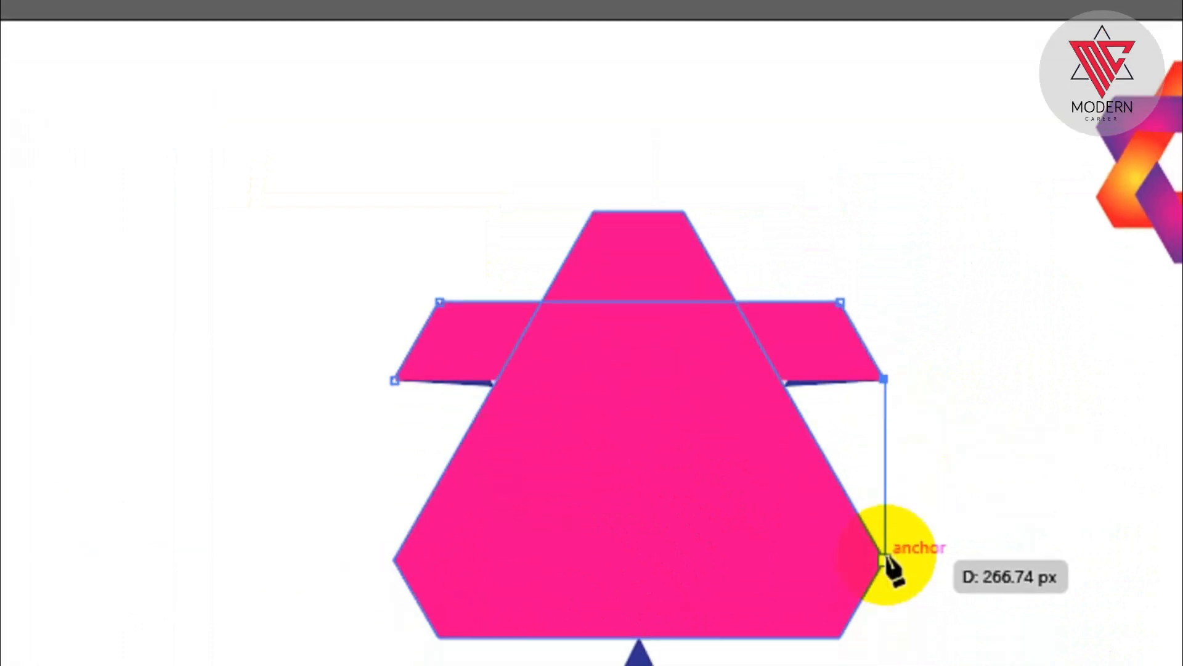
pyautogui.click(681, 493)
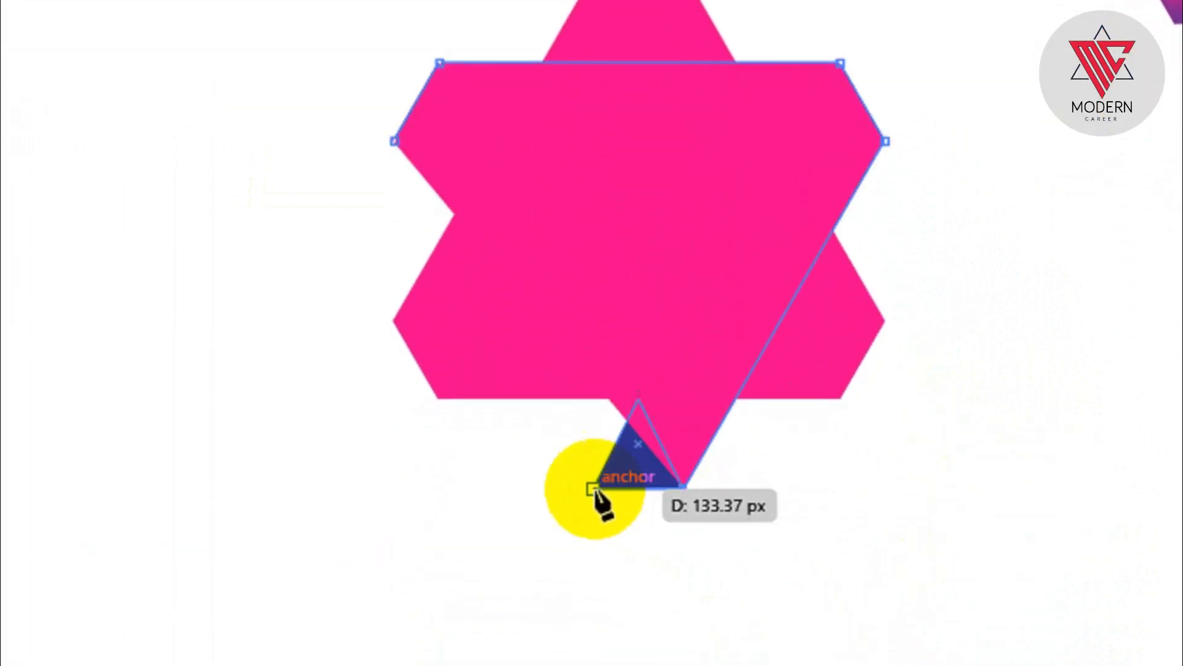
pyautogui.click(592, 490)
pyautogui.click(393, 142)
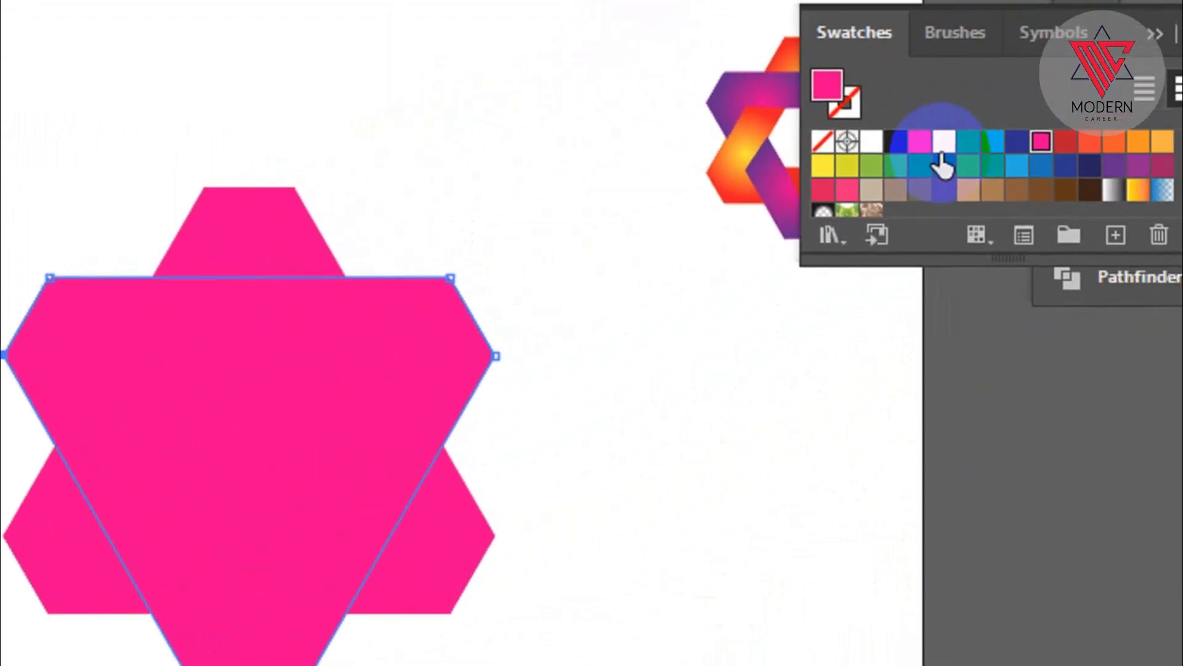
# Step: Fill the inverted triangular shape with the red swatch and deselect it
pyautogui.click(891, 165)
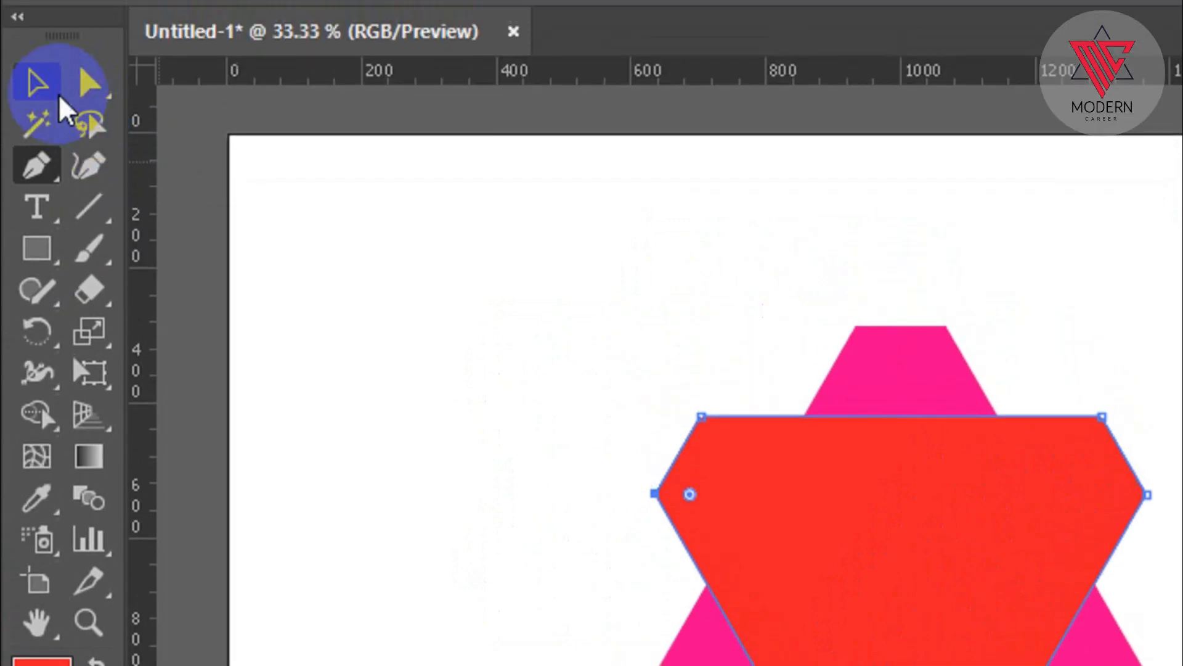
pyautogui.click(34, 148)
pyautogui.click(543, 597)
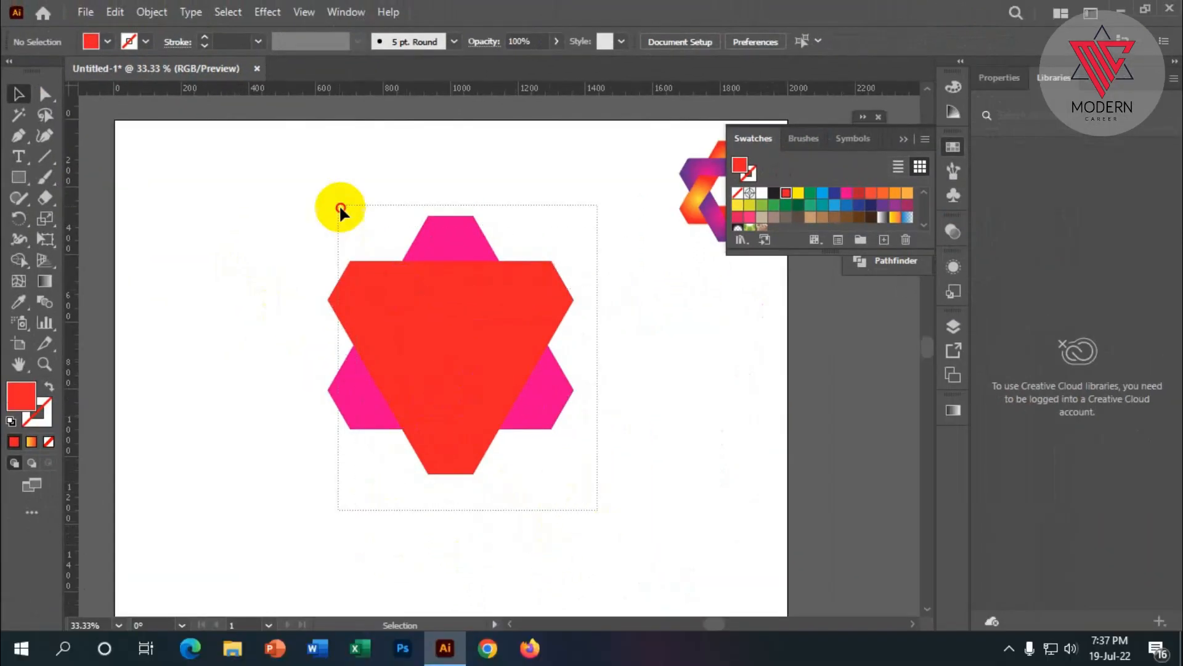
# Step: Select all the star artwork and merge the top regions into one bent band running down to the hexagon's right corner with Shape Builder
pyautogui.moveTo(340, 211); pyautogui.dragTo(314, 193)
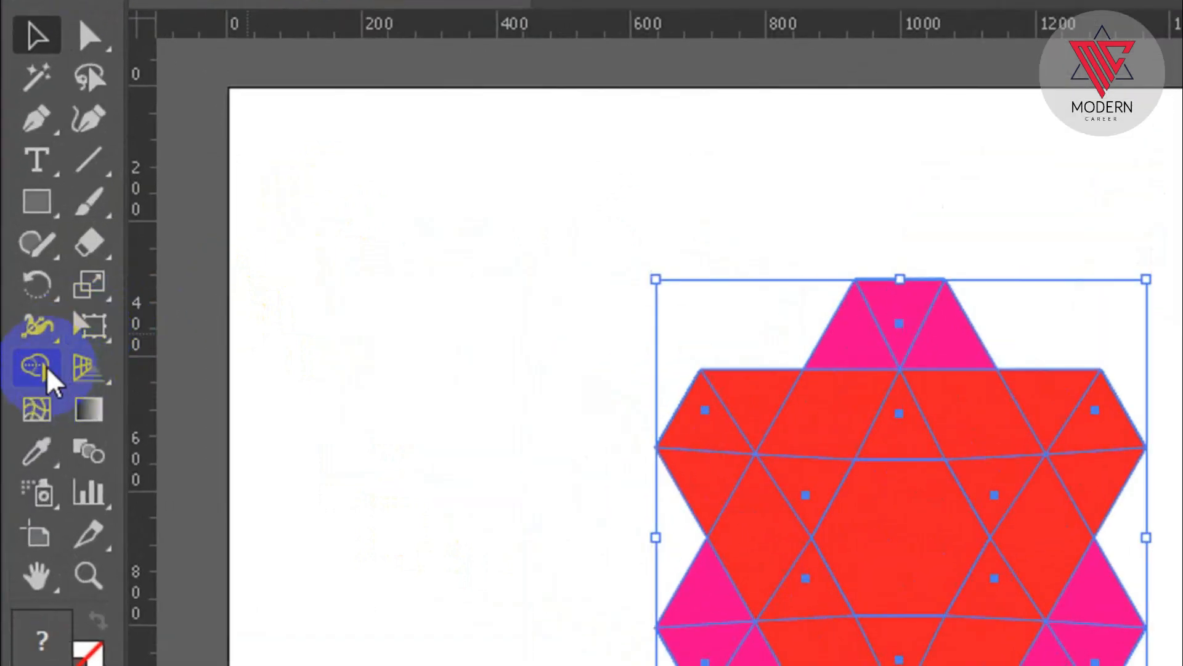
pyautogui.click(21, 257)
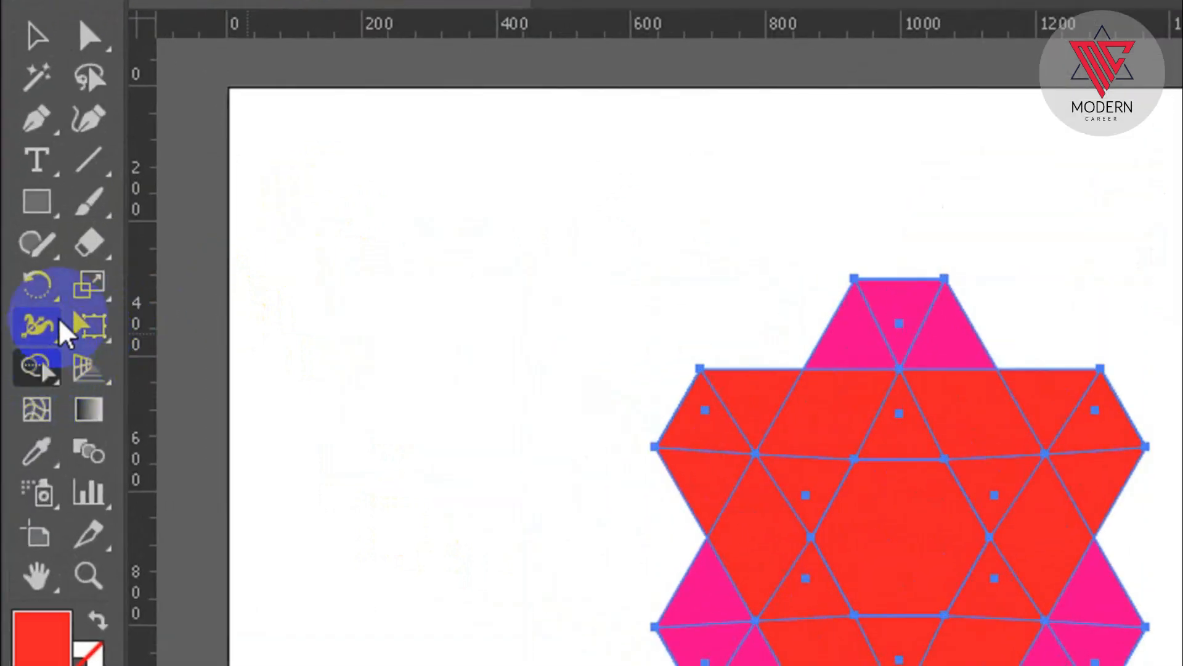
pyautogui.click(49, 368)
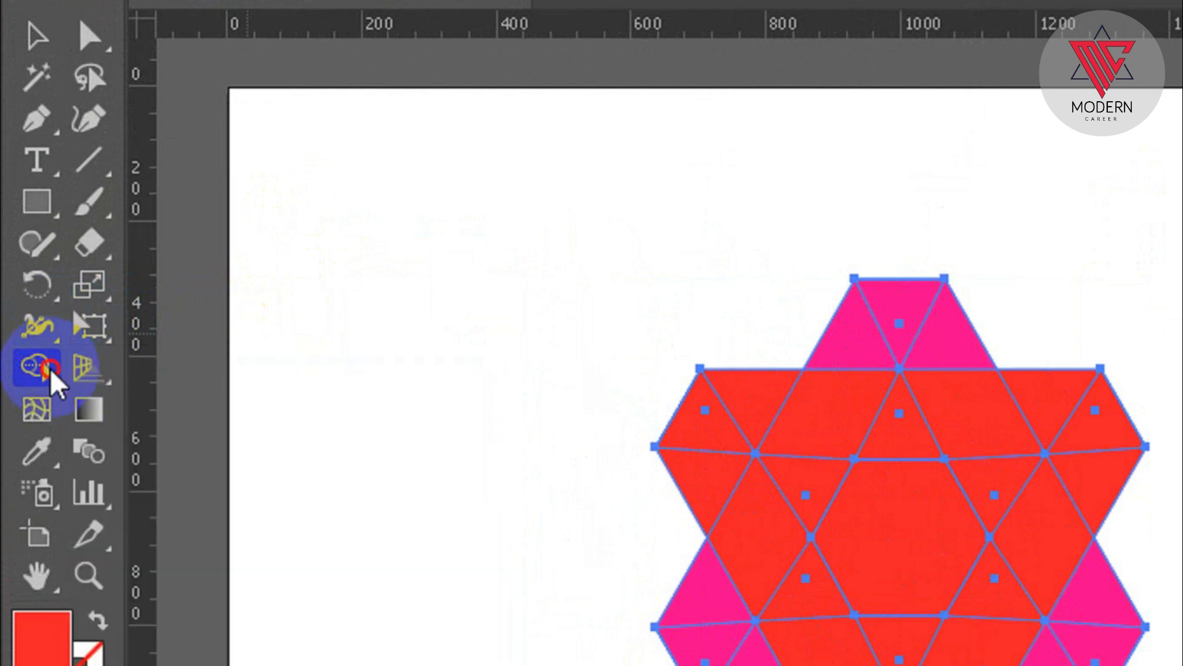
pyautogui.scroll(-2, 832, 469)
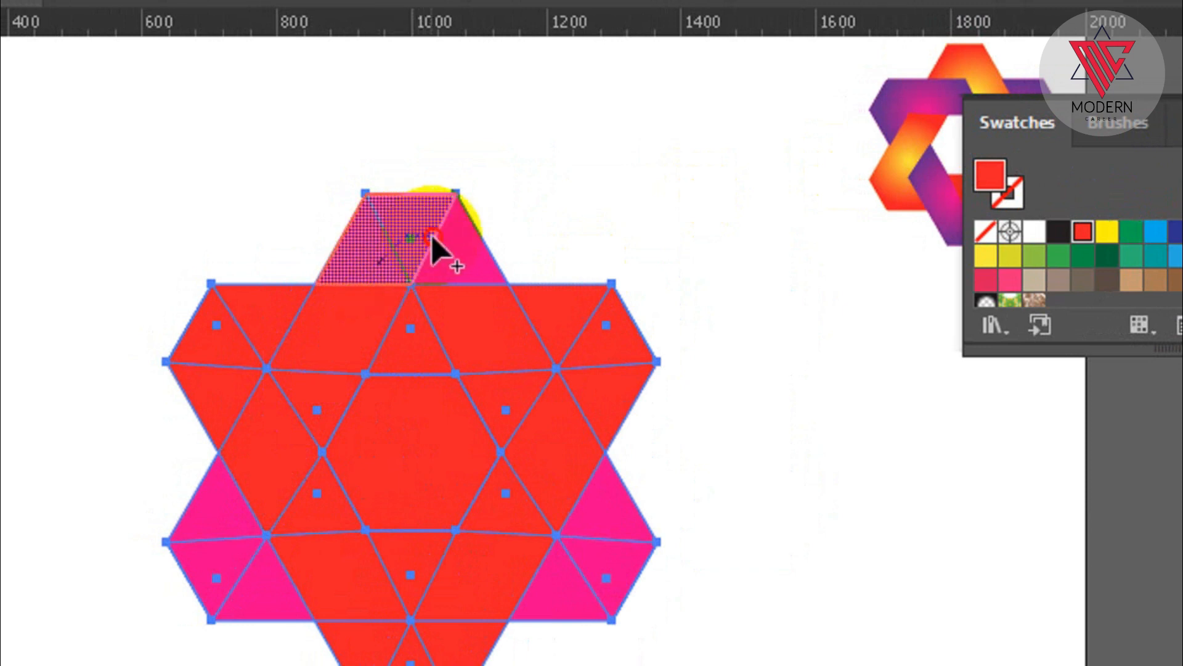
pyautogui.moveTo(506, 379); pyautogui.dragTo(506, 379)
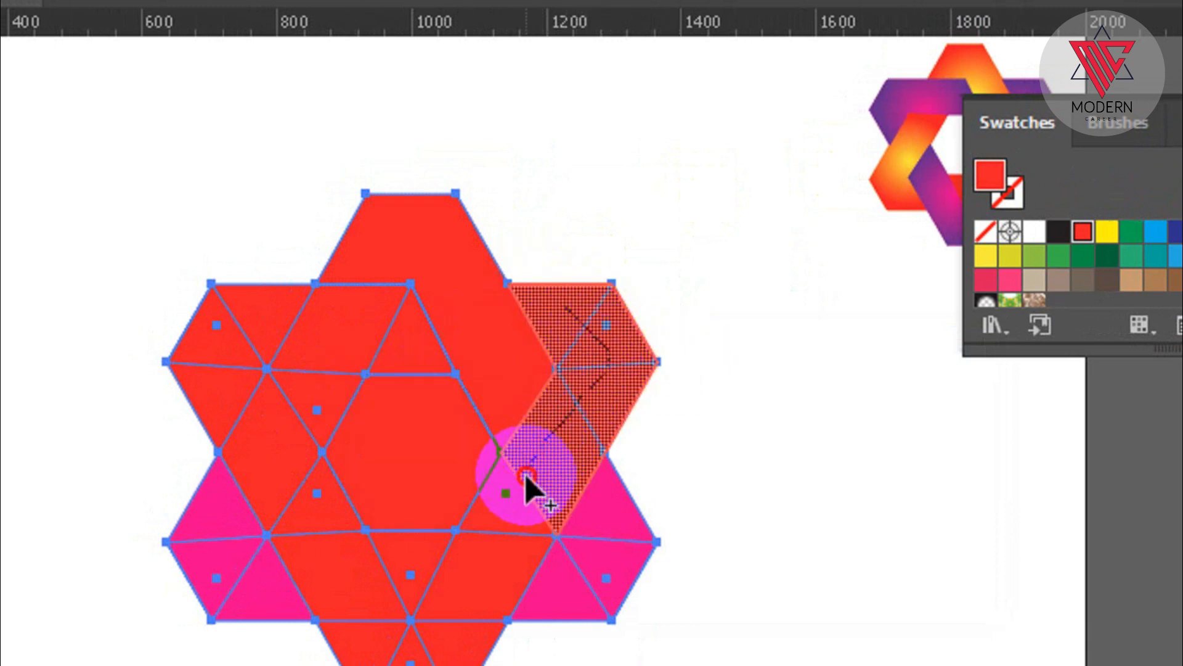
# Step: Merge the remaining outer regions into five more bent interlacing bands around the central hexagon with Shape Builder
pyautogui.moveTo(518, 487); pyautogui.dragTo(517, 487)
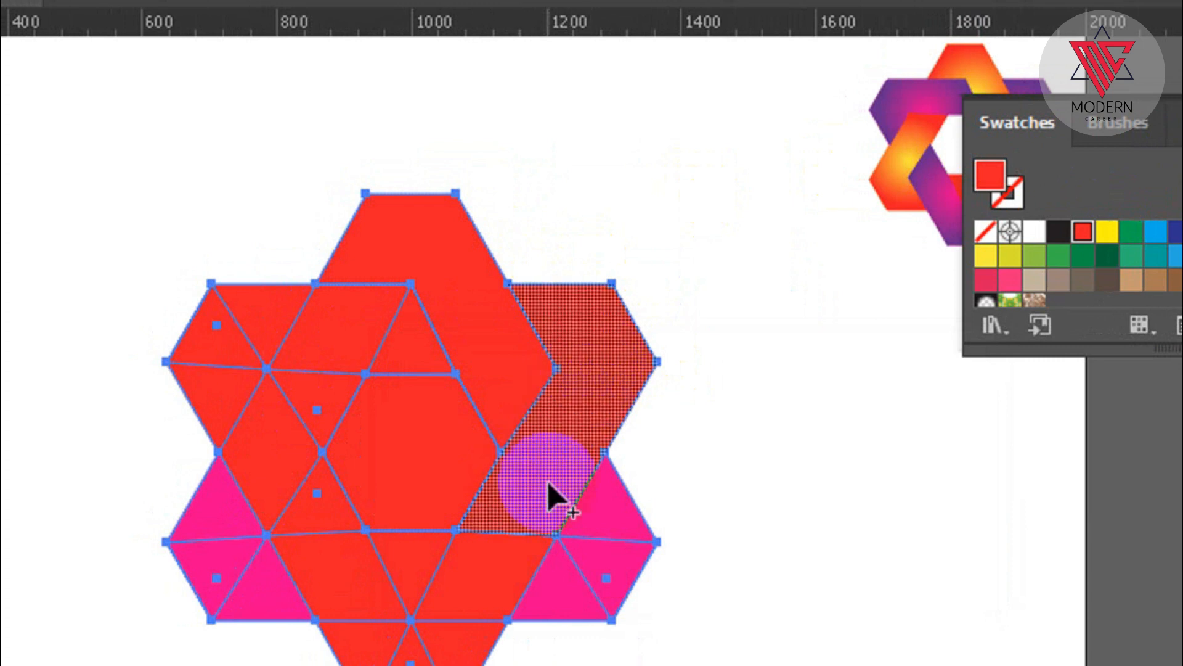
pyautogui.scroll(-1, 549, 484)
pyautogui.moveTo(596, 478)
pyautogui.mouseDown()
pyautogui.moveTo(610, 523)
pyautogui.moveTo(482, 521)
pyautogui.mouseUp()
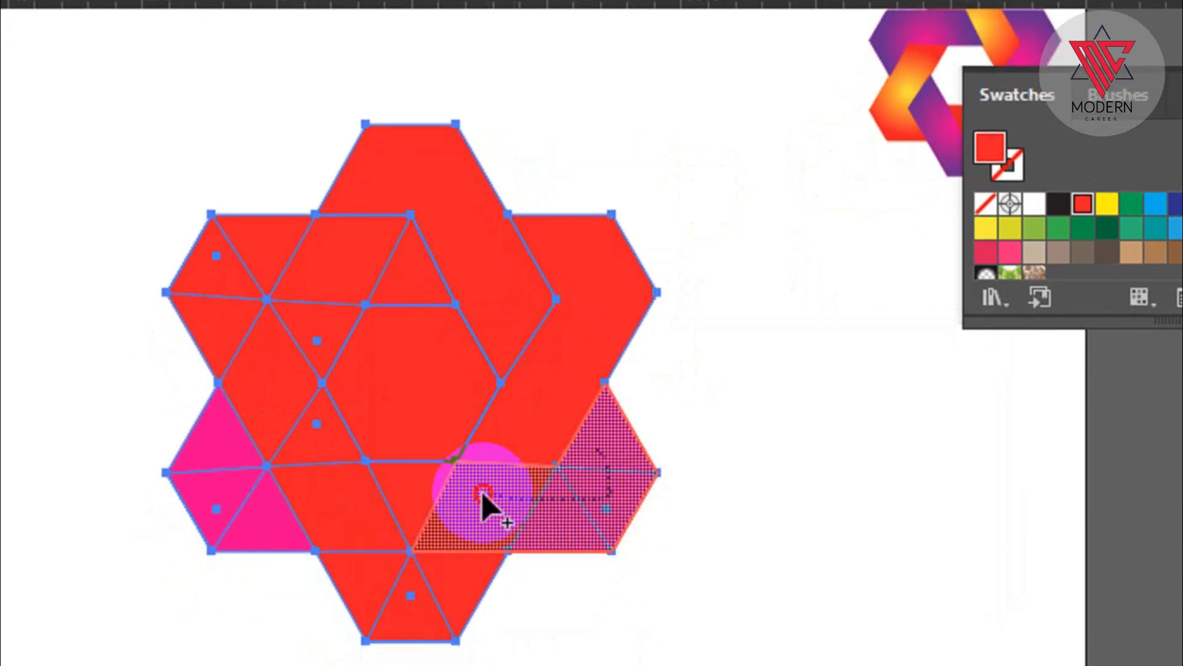
pyautogui.moveTo(431, 490); pyautogui.dragTo(435, 493)
pyautogui.moveTo(444, 558)
pyautogui.mouseDown()
pyautogui.moveTo(463, 607)
pyautogui.moveTo(423, 600)
pyautogui.moveTo(362, 542)
pyautogui.mouseUp()
pyautogui.moveTo(333, 394)
pyautogui.mouseDown()
pyautogui.moveTo(265, 449)
pyautogui.moveTo(241, 436)
pyautogui.moveTo(230, 370)
pyautogui.mouseUp()
pyautogui.moveTo(368, 247); pyautogui.dragTo(368, 247)
pyautogui.moveTo(287, 249)
pyautogui.mouseDown()
pyautogui.moveTo(299, 206)
pyautogui.moveTo(346, 179)
pyautogui.moveTo(473, 184)
pyautogui.mouseUp()
# Step: Remove the central hexagon with Shape Builder and deselect the star
pyautogui.scroll(1, 493, 238)
pyautogui.scroll(-1, 494, 238)
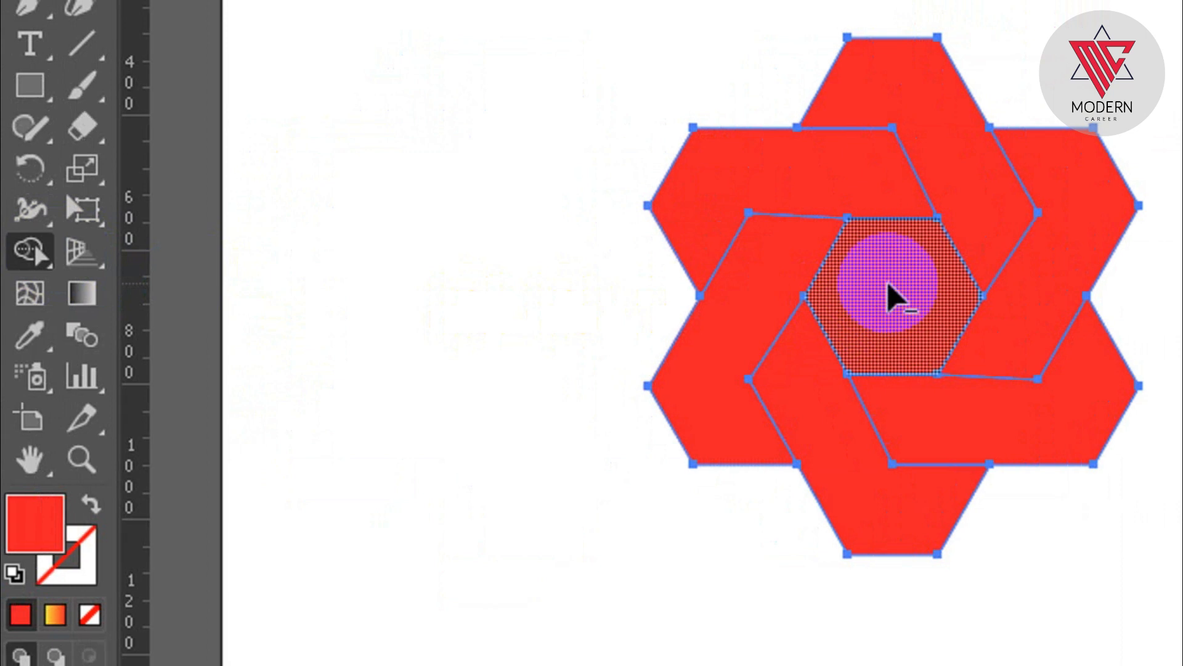
pyautogui.keyDown('alt'); pyautogui.click(891, 289); pyautogui.keyUp('alt')
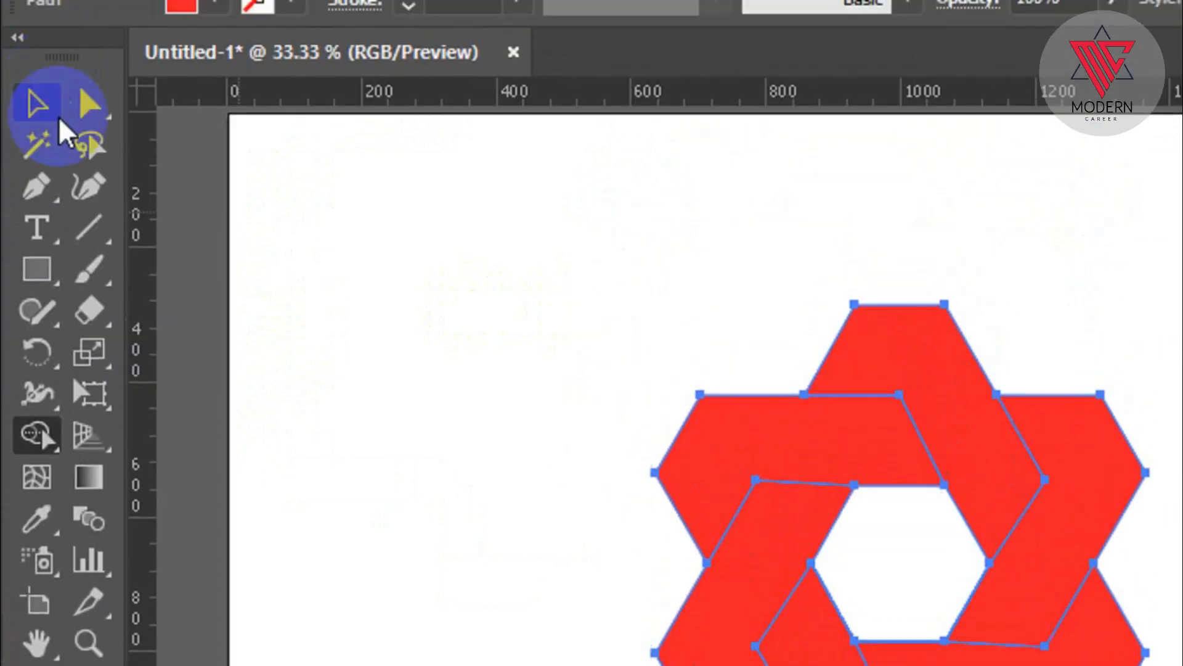
pyautogui.click(37, 109)
pyautogui.click(509, 327)
# Step: Select the six bands to check their outlines against the interlacing of the reference logo, and deselect them
pyautogui.scroll(-2, 543, 418)
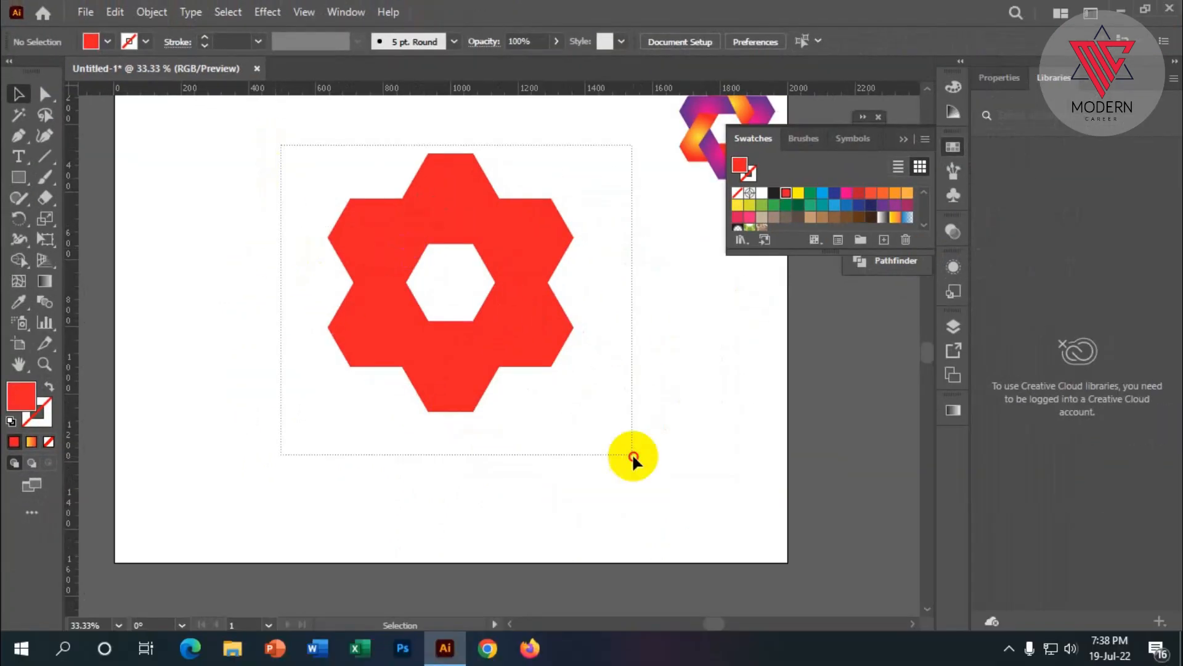
pyautogui.moveTo(633, 460); pyautogui.dragTo(631, 458)
pyautogui.scroll(-1, 343, 370)
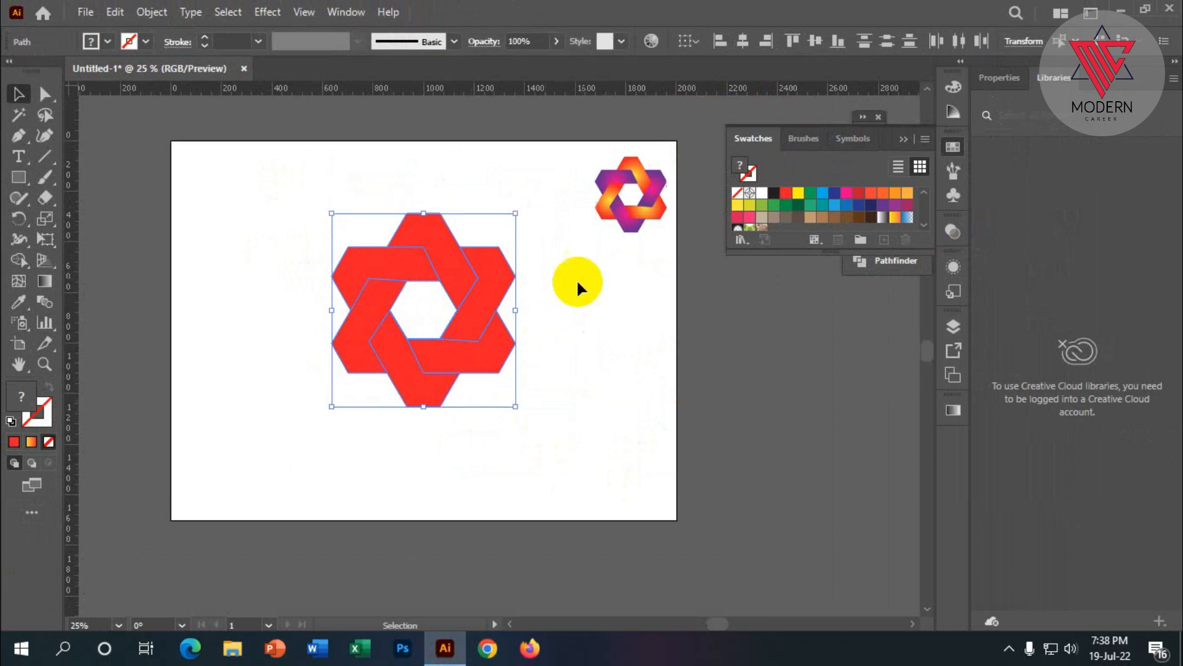
pyautogui.scroll(3, 624, 244)
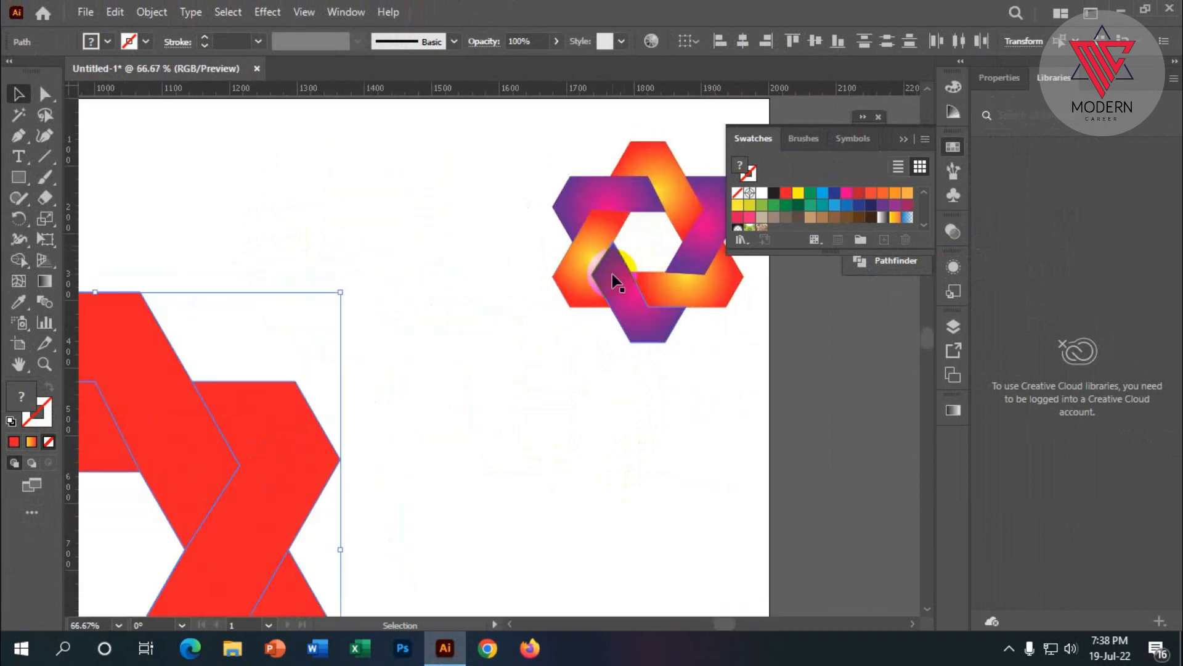
pyautogui.scroll(-2, 585, 319)
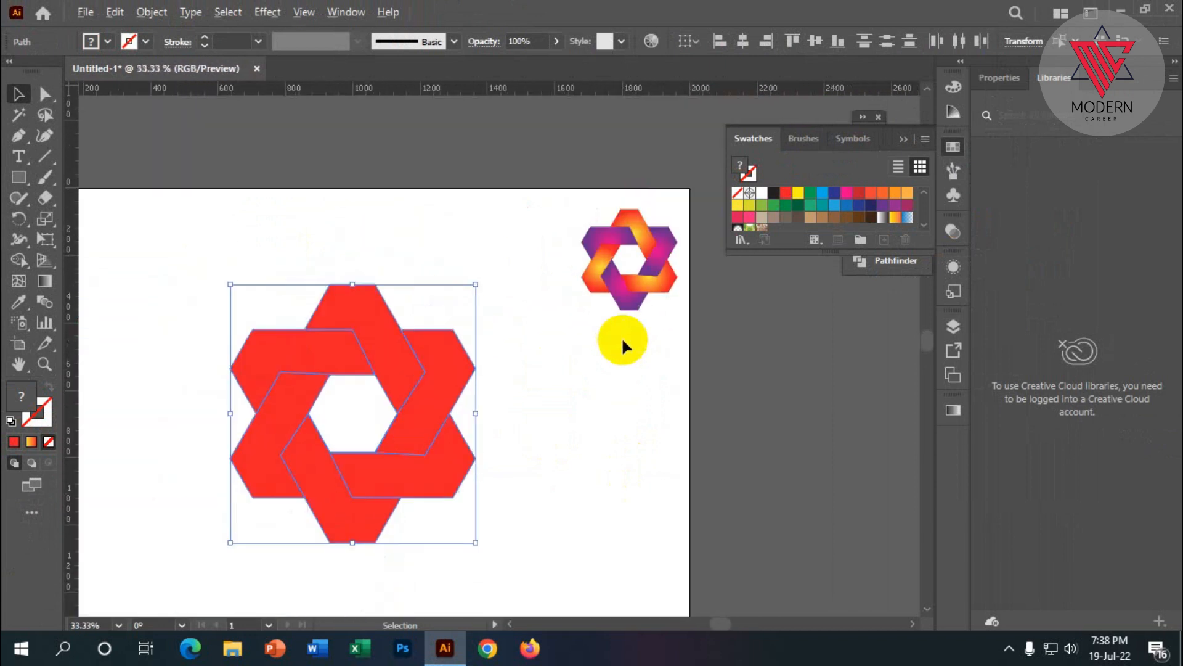
pyautogui.scroll(-1, 617, 342)
pyautogui.scroll(1, 235, 327)
pyautogui.click(716, 316)
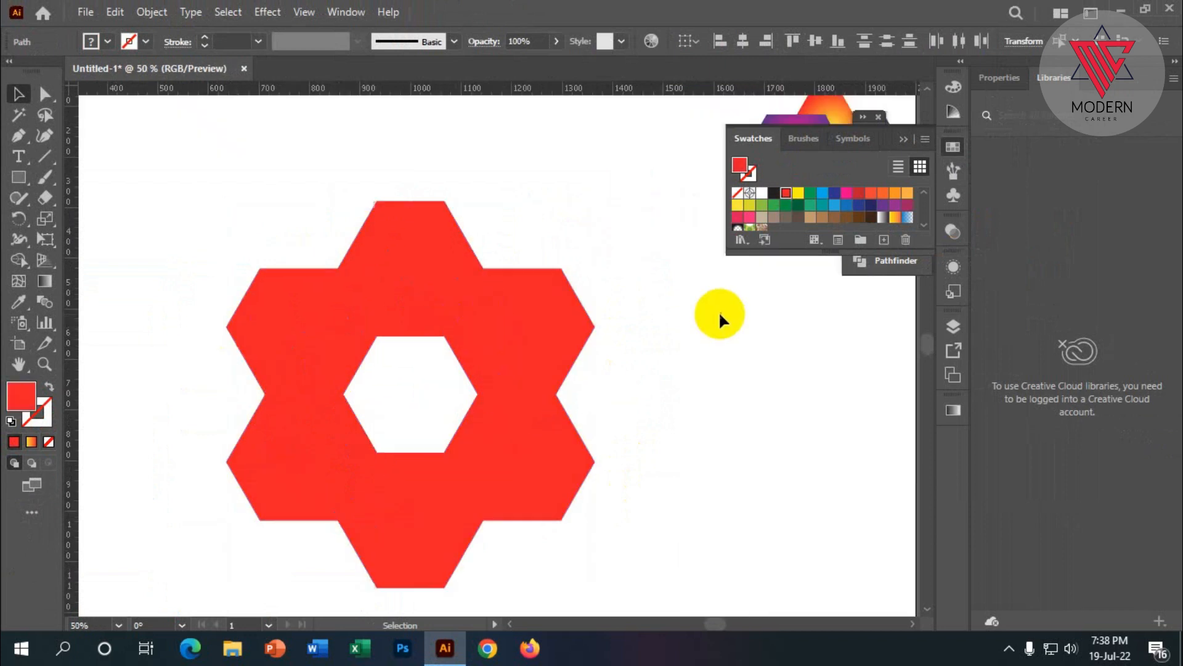
pyautogui.scroll(-3, 468, 338)
pyautogui.scroll(2, 544, 296)
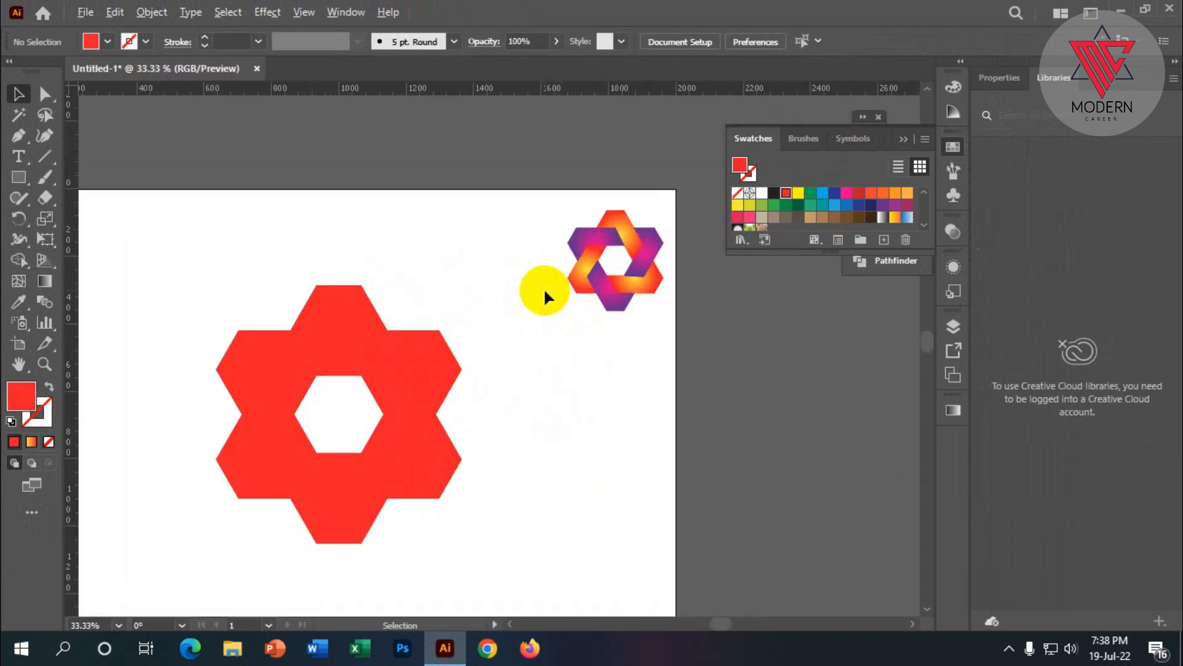
# Step: Select the top, lower-right and lower-left bands and compare them with the orange bands of the reference logo
pyautogui.click(343, 232)
pyautogui.scroll(1, 343, 232)
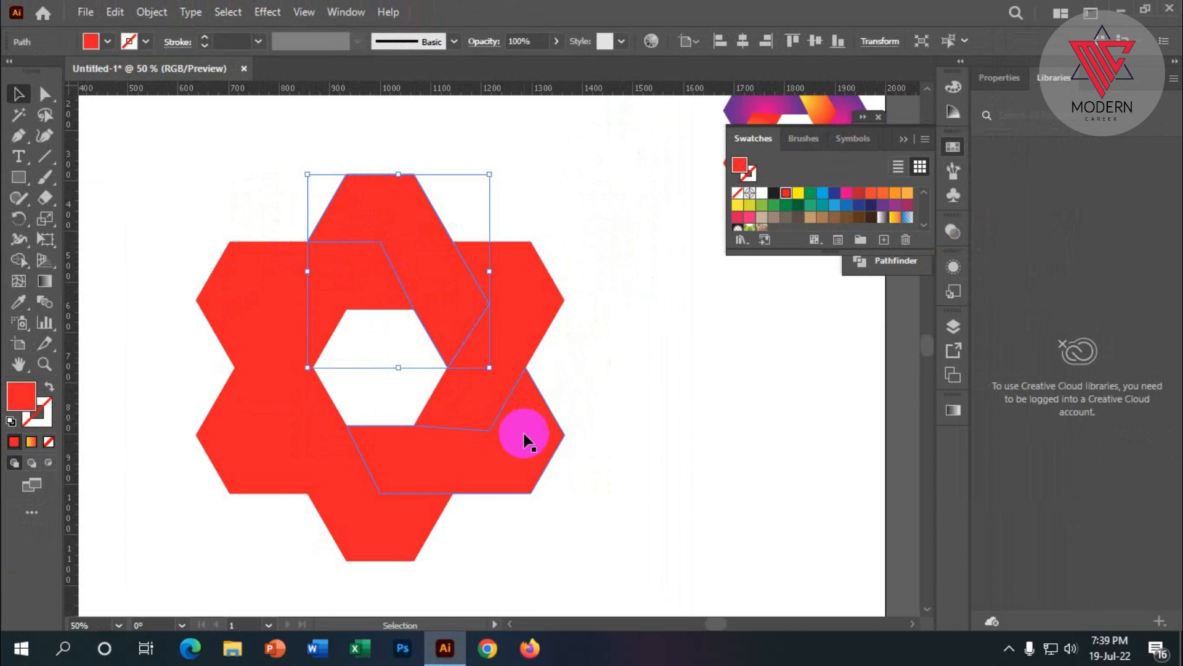
pyautogui.keyDown('shift'); pyautogui.click(240, 428); pyautogui.keyUp('shift')
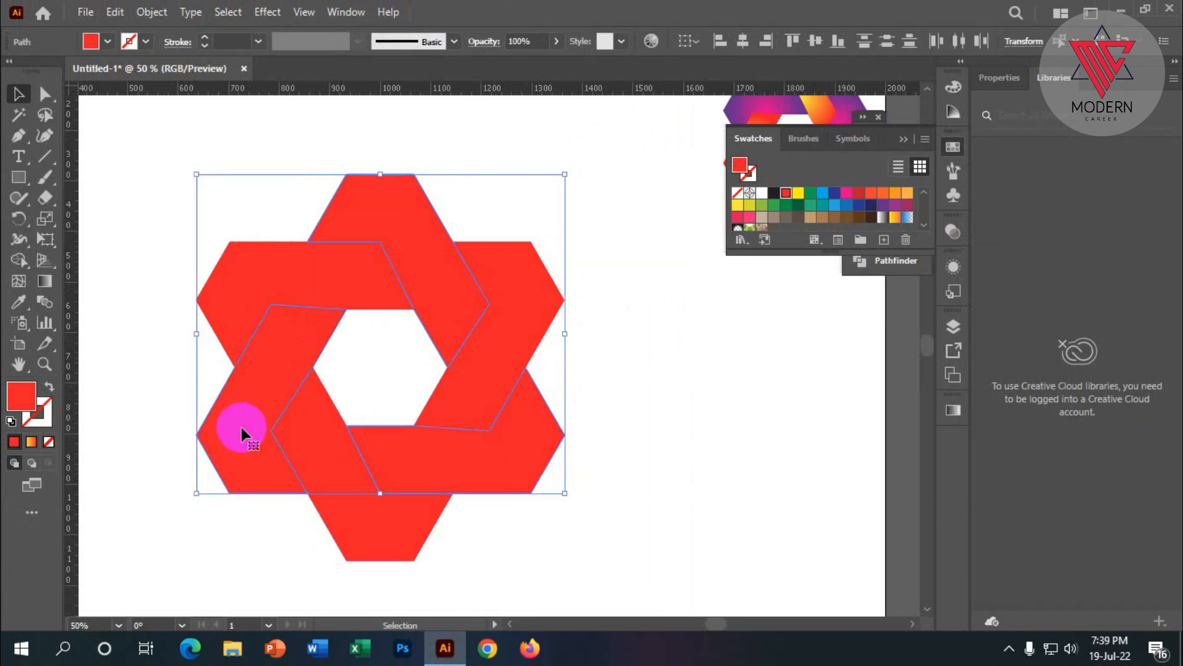
pyautogui.scroll(-2, 242, 429)
pyautogui.scroll(5, 510, 272)
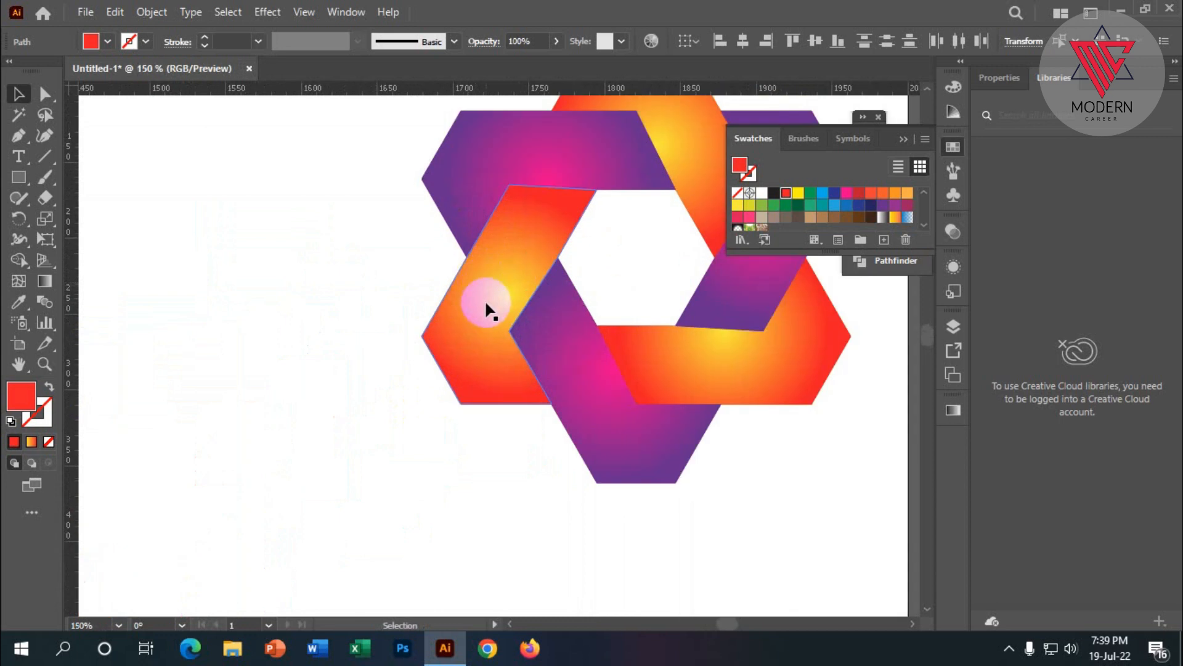
pyautogui.scroll(-2, 485, 290)
pyautogui.scroll(-1, 487, 326)
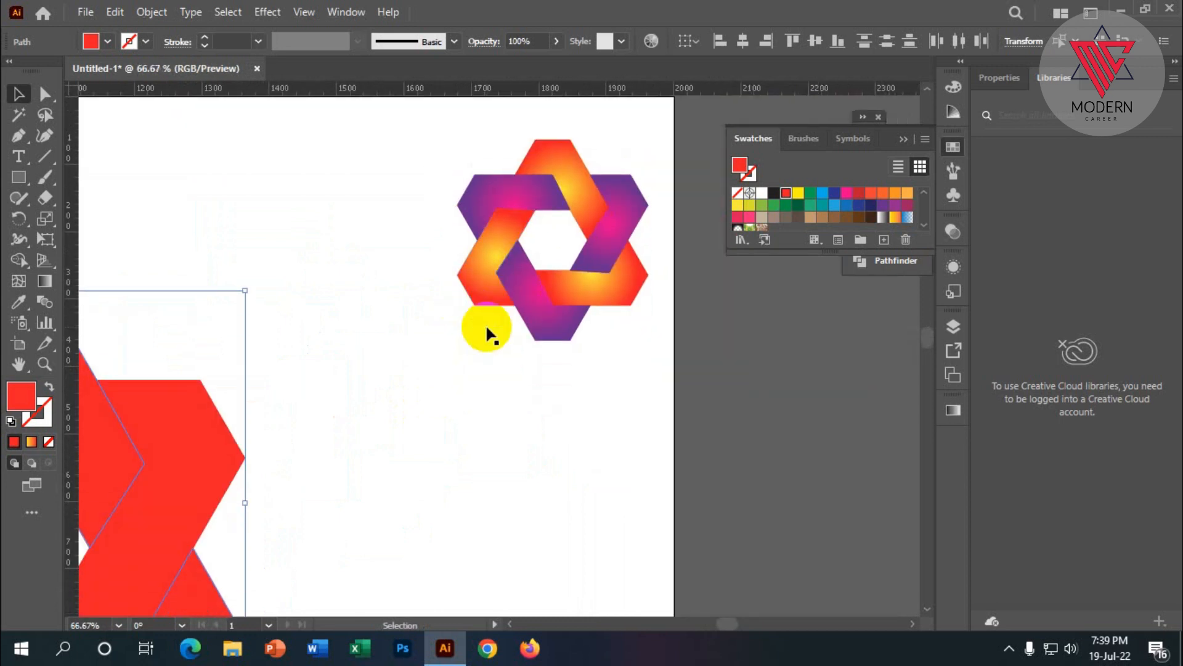
pyautogui.scroll(-2, 533, 410)
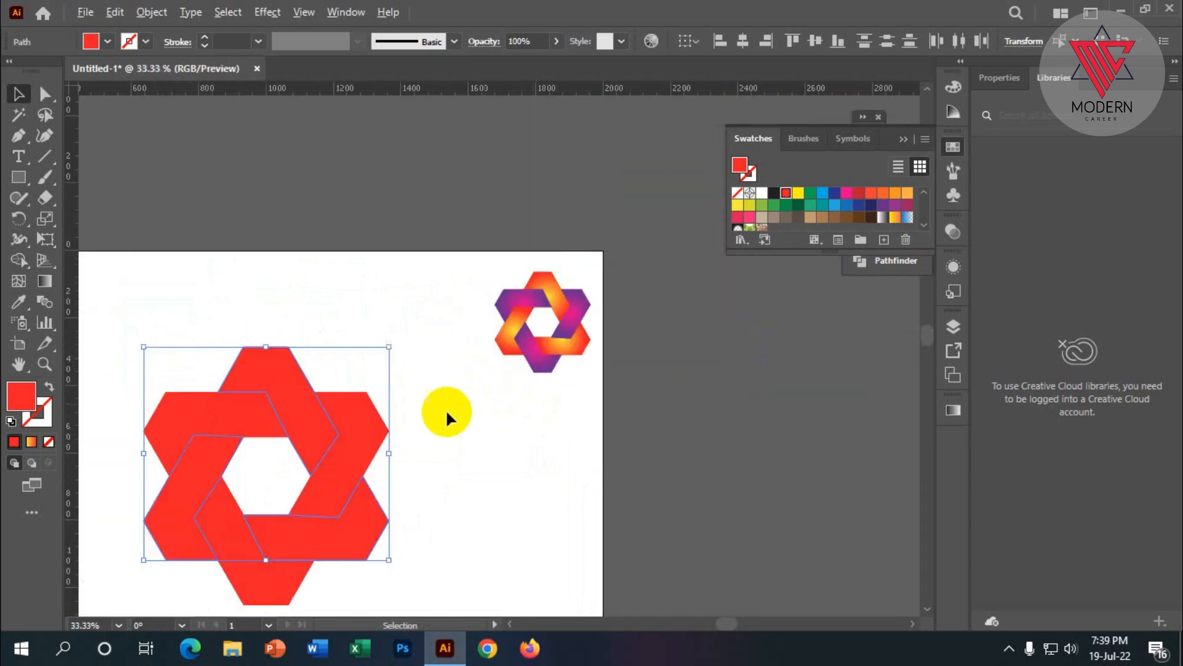
pyautogui.scroll(-1, 450, 416)
pyautogui.scroll(1, 188, 463)
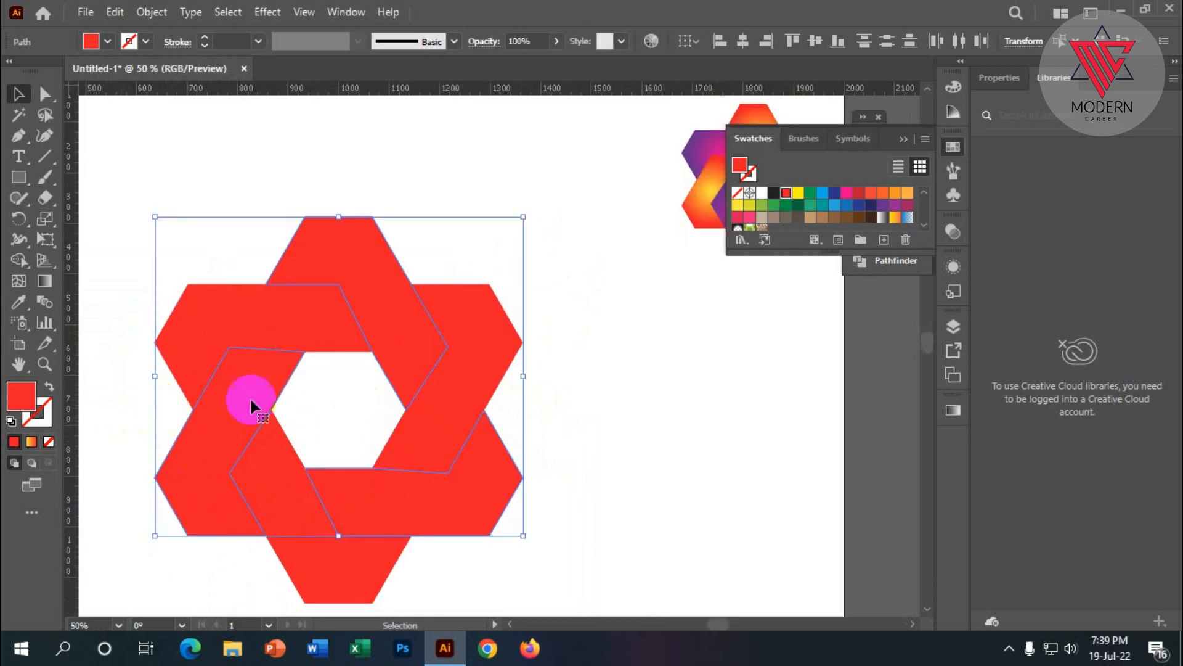
pyautogui.scroll(-1, 308, 399)
# Step: Open the gradient settings and clear the current selection of bands
pyautogui.click(953, 411)
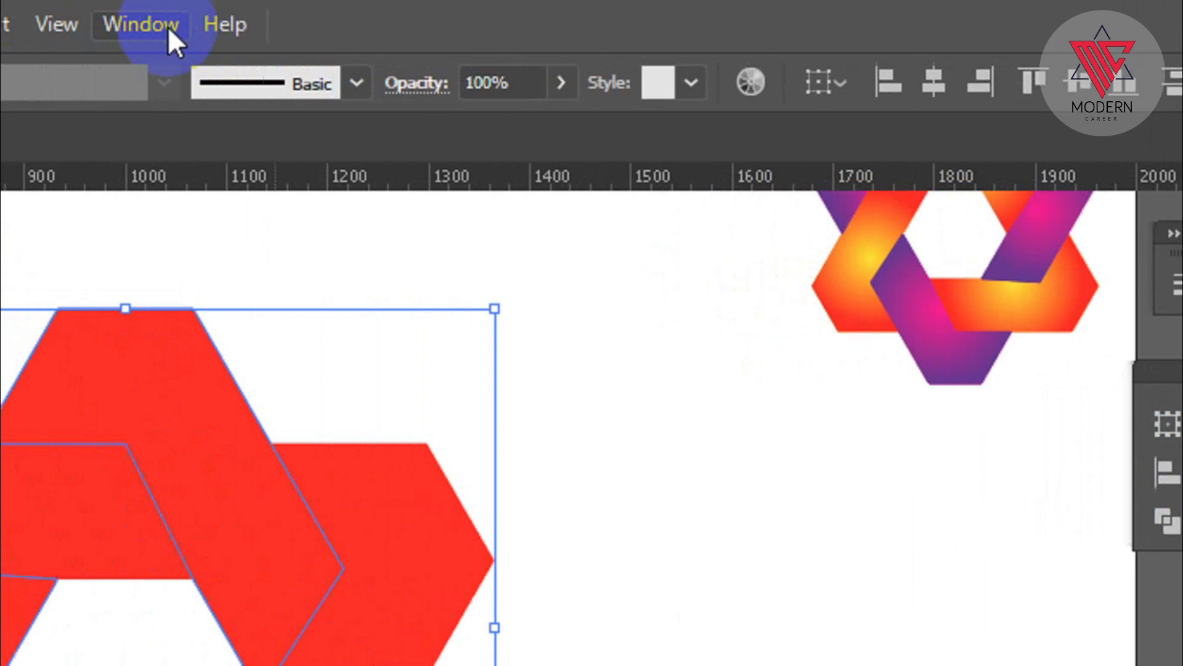
pyautogui.click(154, 23)
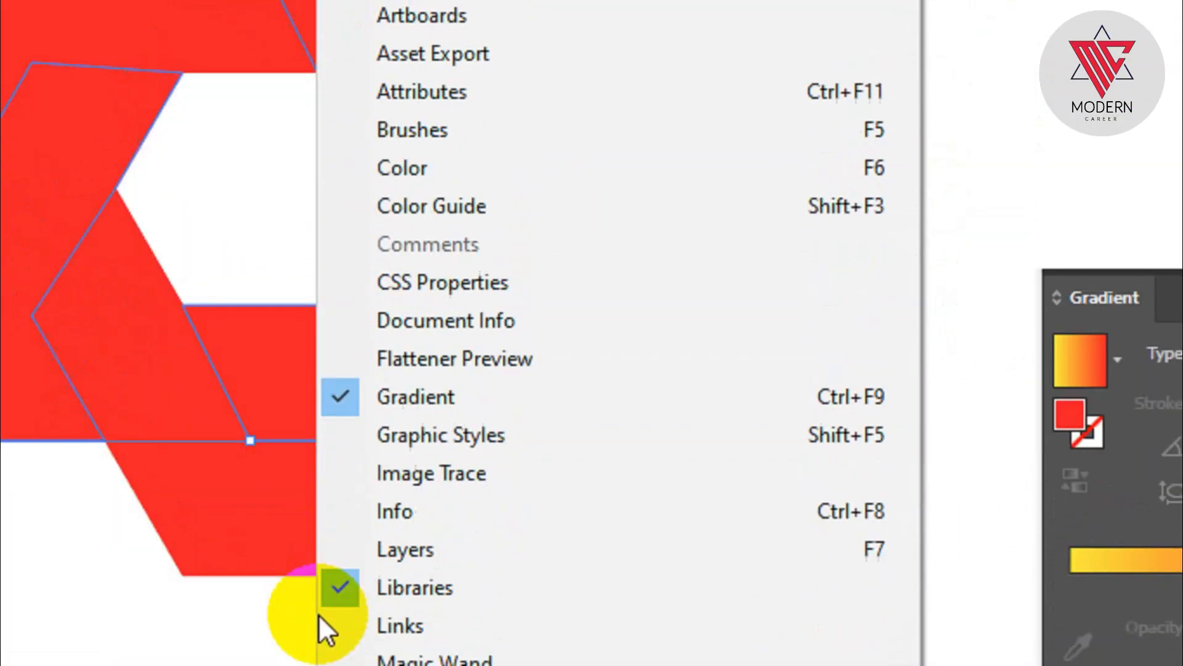
pyautogui.moveTo(363, 613)
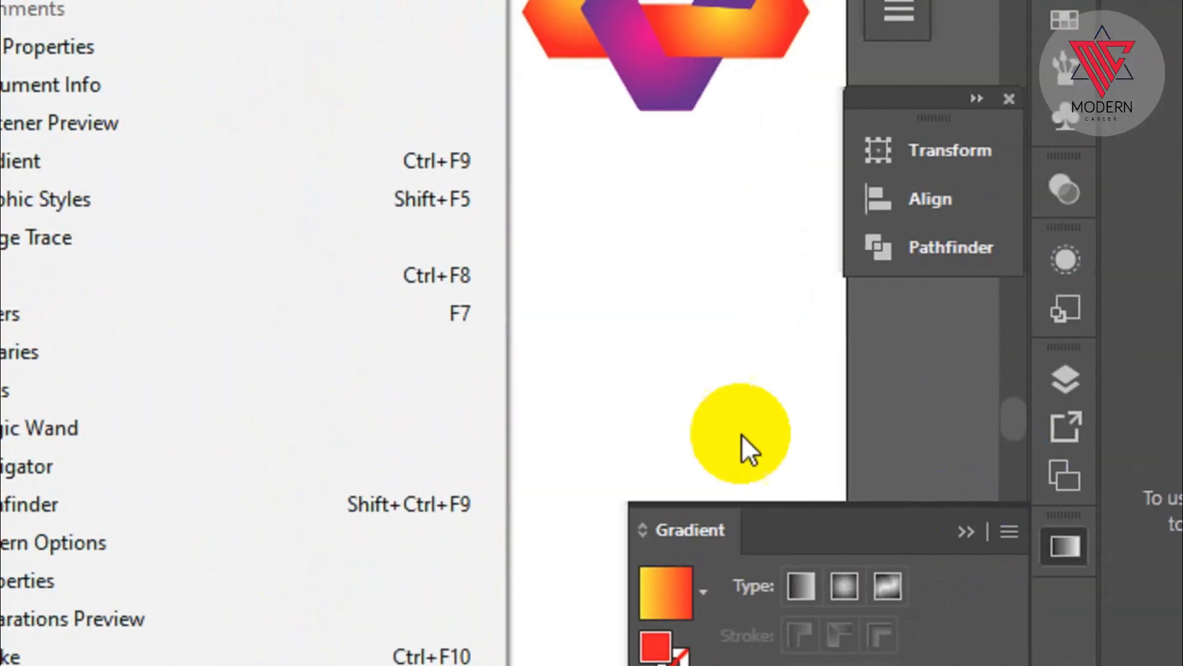
pyautogui.click(1012, 295)
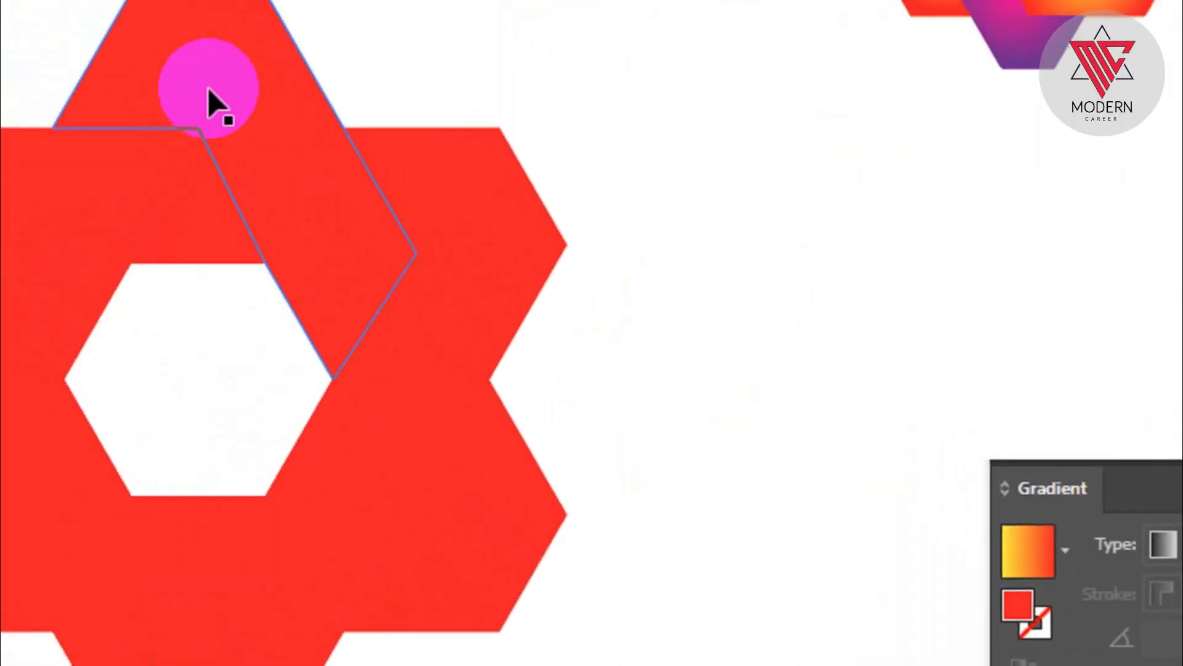
# Step: Select the top, lower-right and lower-left bands and fill them with the yellow-to-red linear gradient
pyautogui.click(209, 101)
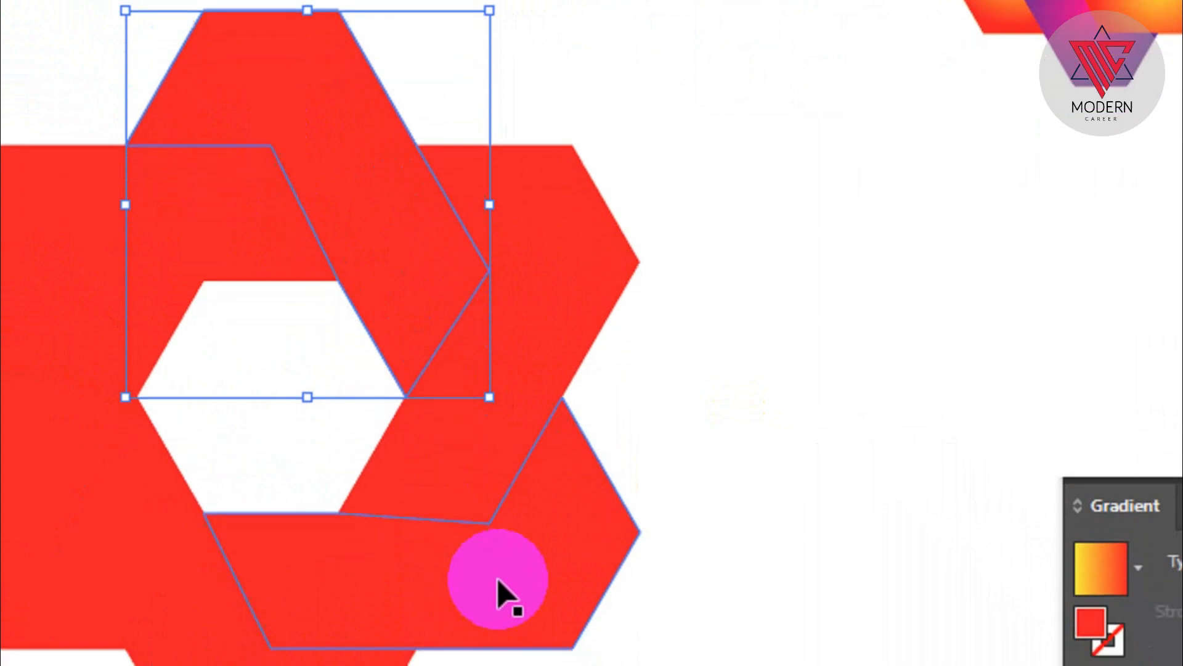
pyautogui.keyDown('shift'); pyautogui.click(503, 512); pyautogui.keyUp('shift')
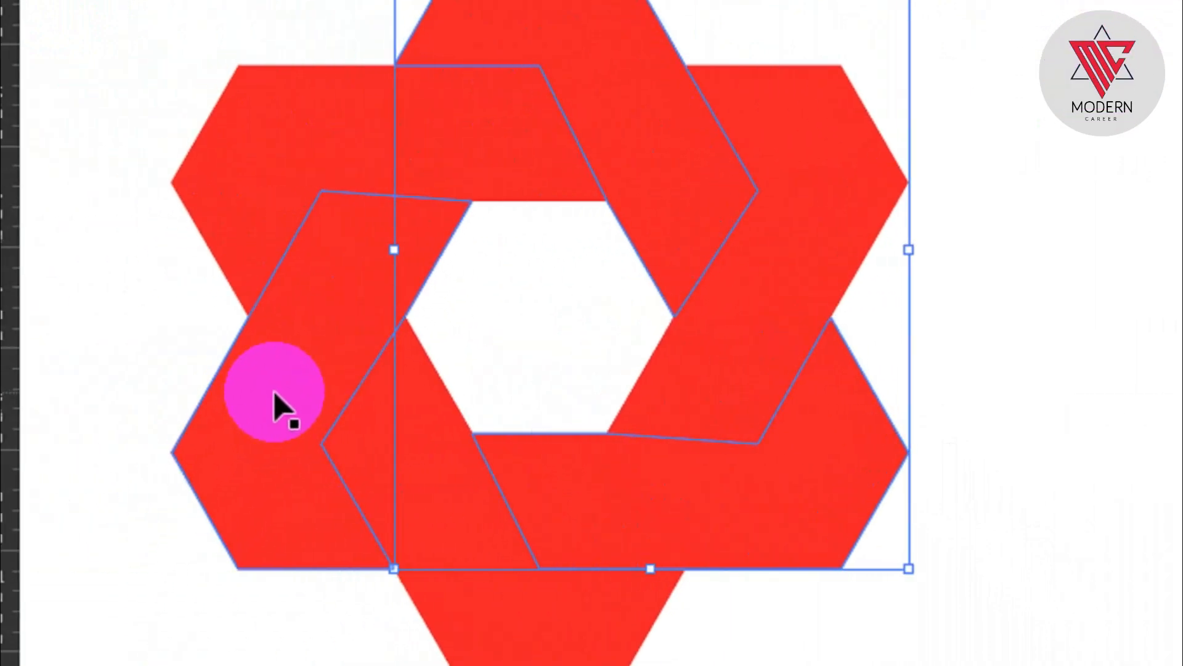
pyautogui.keyDown('shift'); pyautogui.click(276, 405); pyautogui.keyUp('shift')
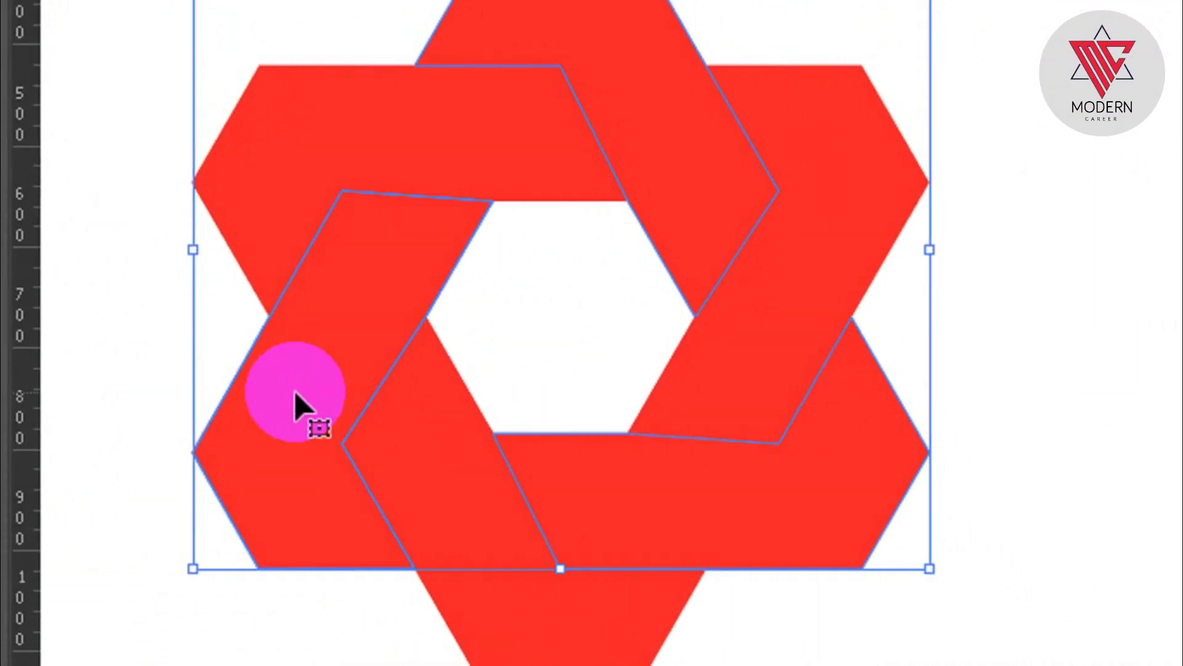
pyautogui.keyDown('shift'); pyautogui.click(635, 429); pyautogui.keyUp('shift')
pyautogui.click(1070, 573)
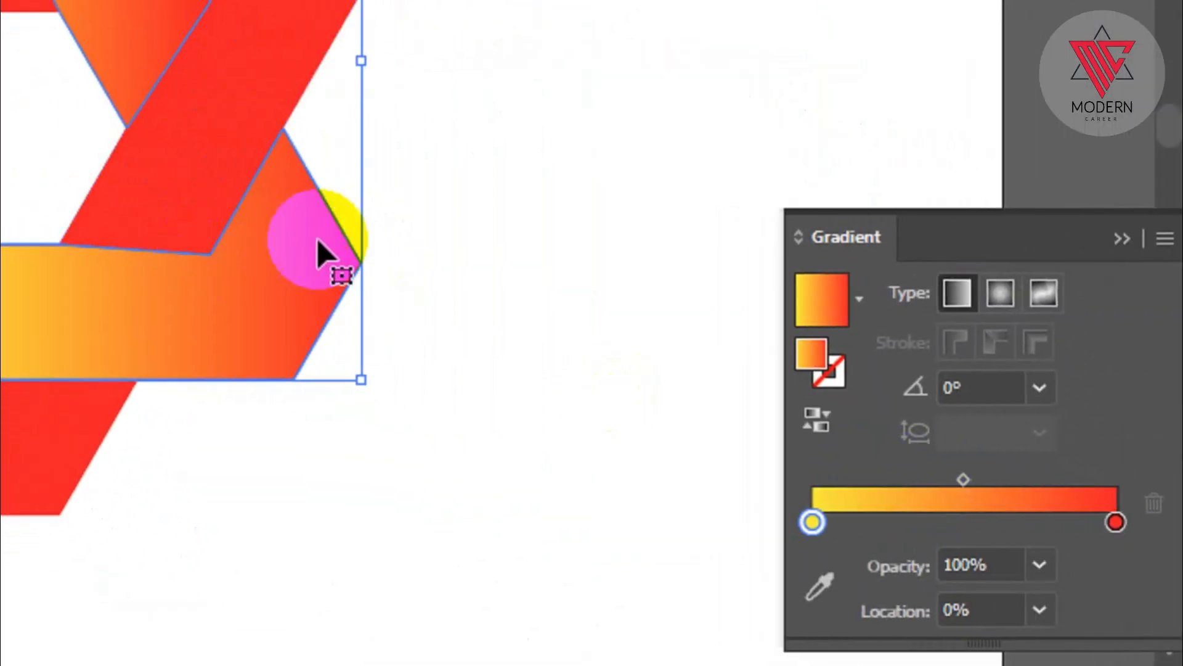
# Step: Recolour the gradient's starting stop with the red swatch
pyautogui.scroll(1, 321, 239)
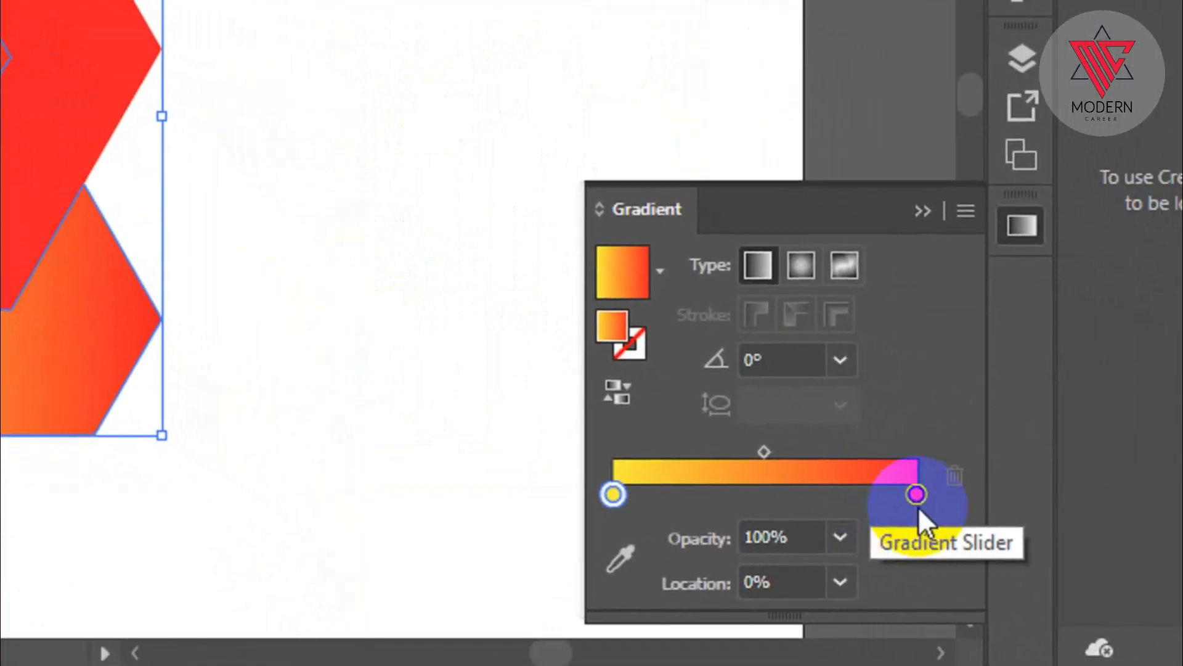
pyautogui.click(889, 494)
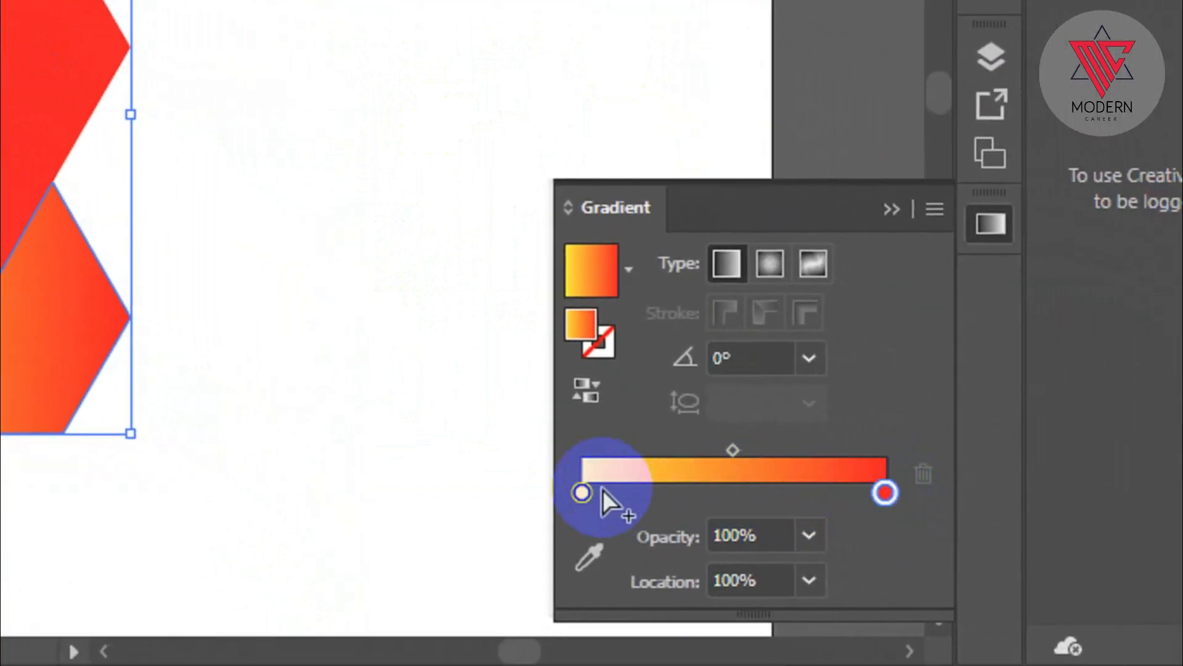
pyautogui.doubleClick(583, 492)
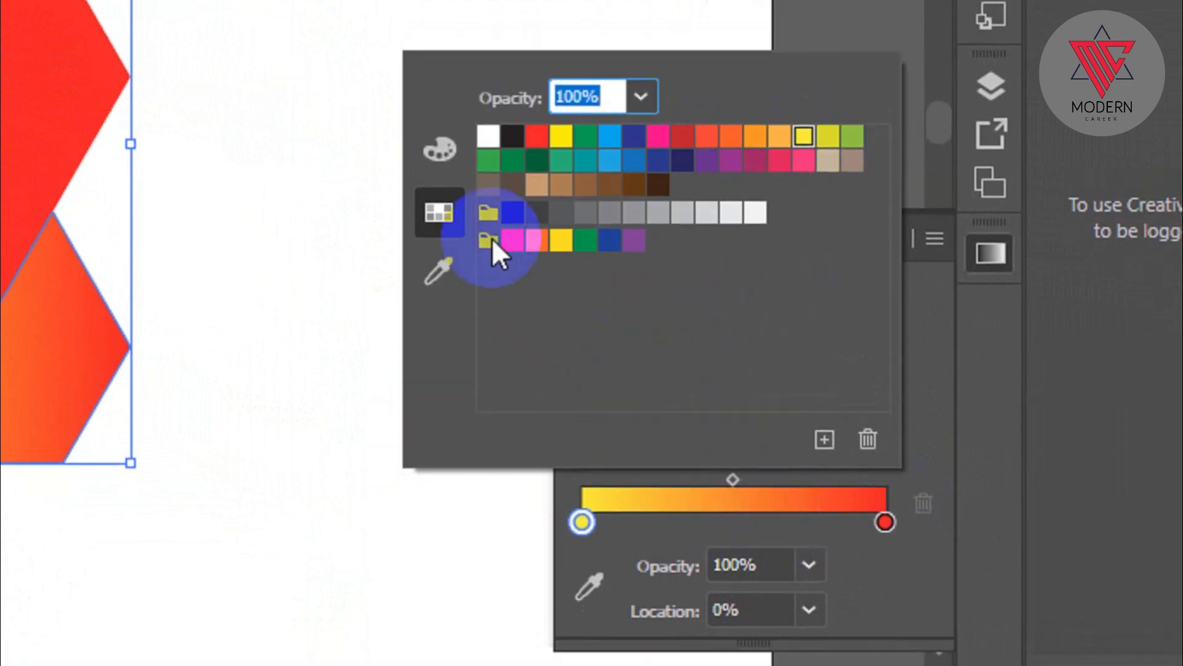
pyautogui.click(511, 245)
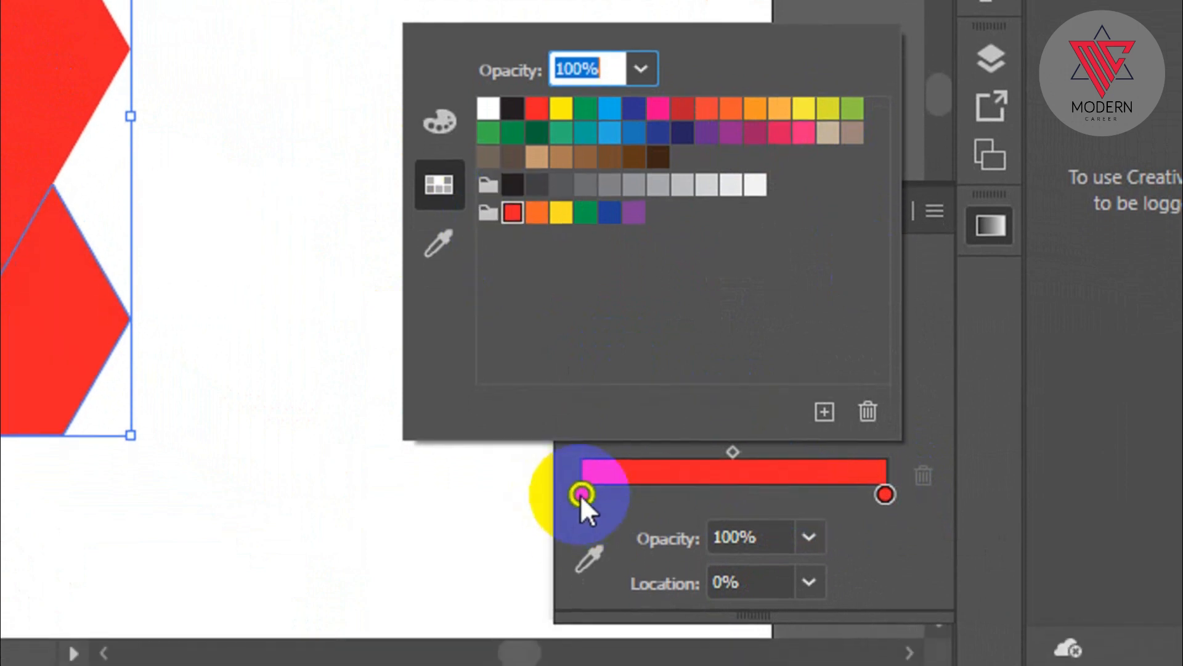
pyautogui.click(581, 522)
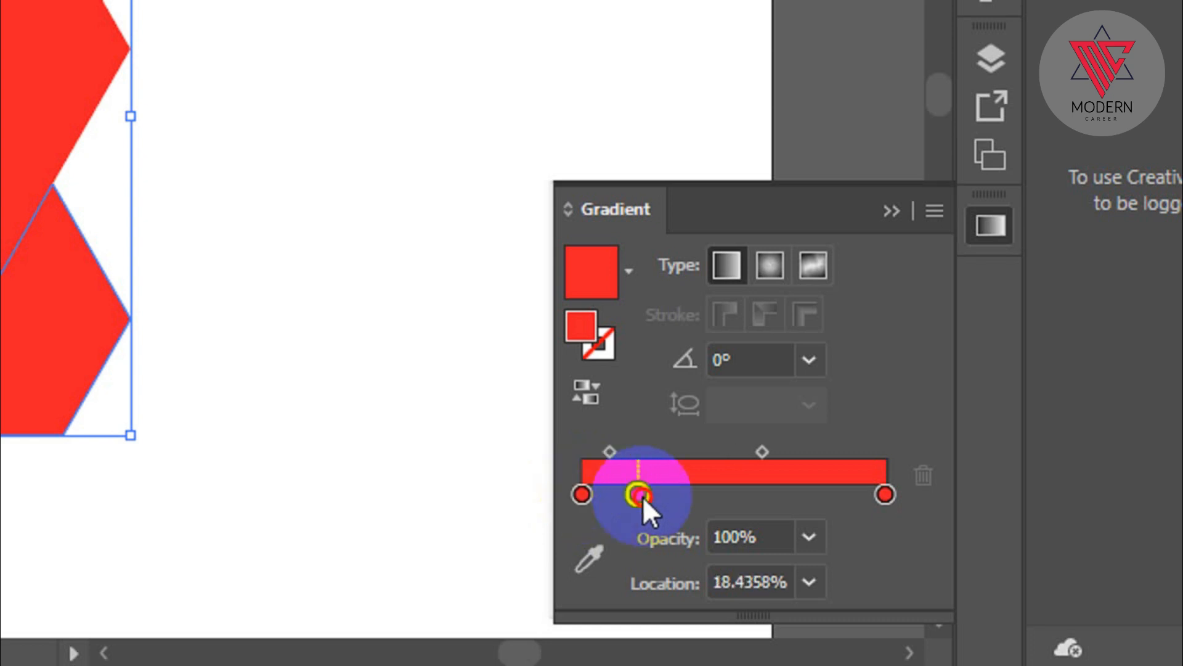
# Step: Place an extra gradient stop near the middle, at about 53%, and colour it yellow
pyautogui.moveTo(713, 499); pyautogui.dragTo(745, 498)
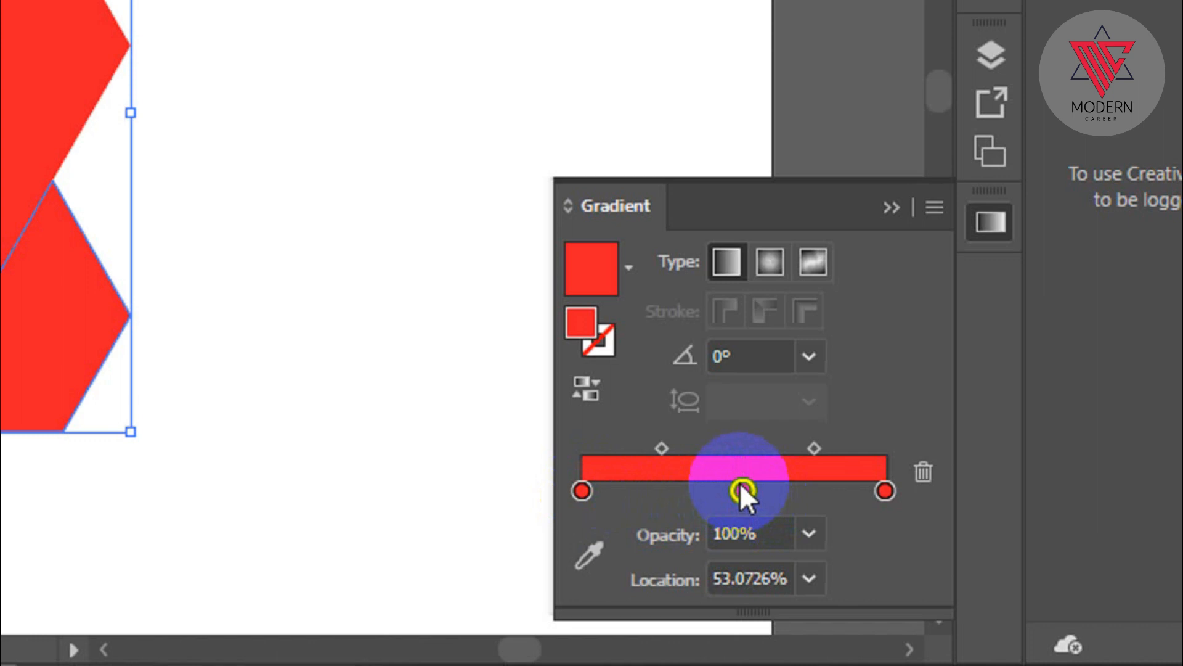
pyautogui.doubleClick(742, 490)
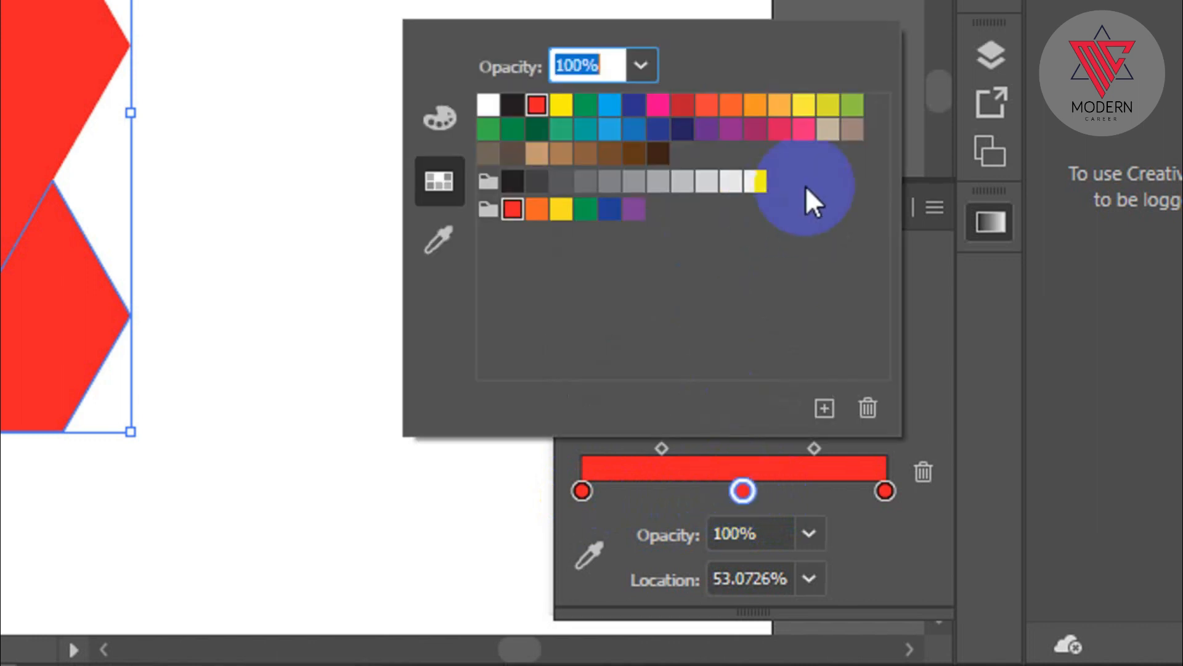
pyautogui.click(804, 107)
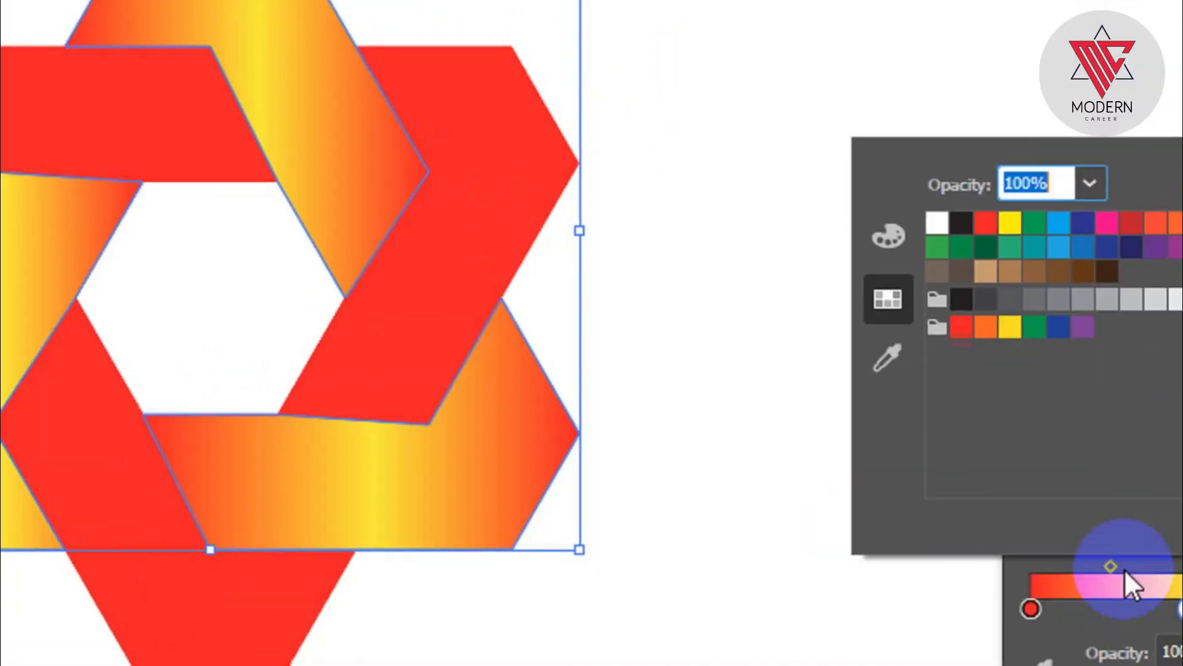
pyautogui.click(925, 511)
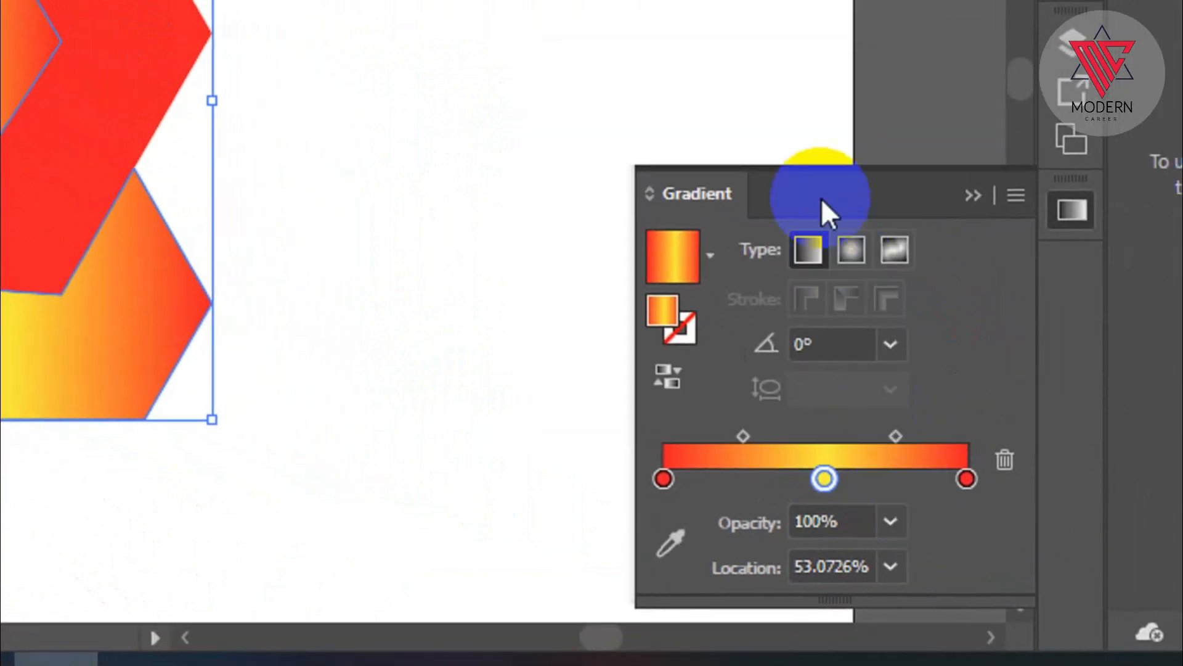
# Step: Make the gradient radial and reduce it to two stops by deleting the starting stop and moving the yellow one to the start
pyautogui.click(850, 247)
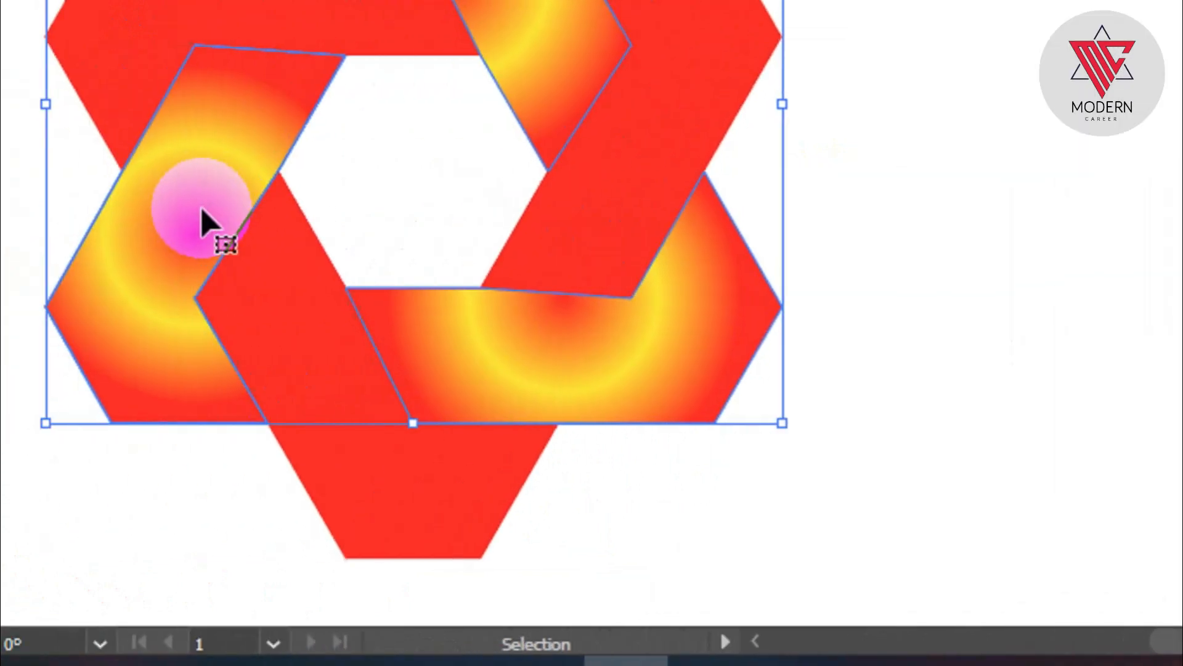
pyautogui.scroll(1, 200, 210)
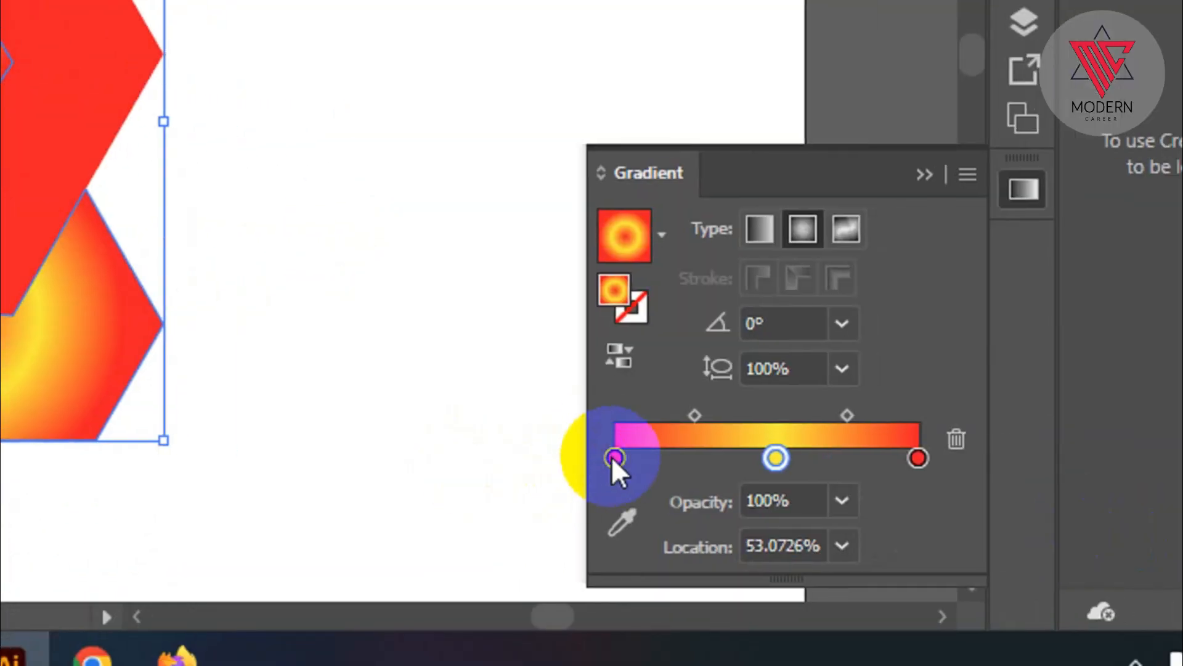
pyautogui.click(615, 458)
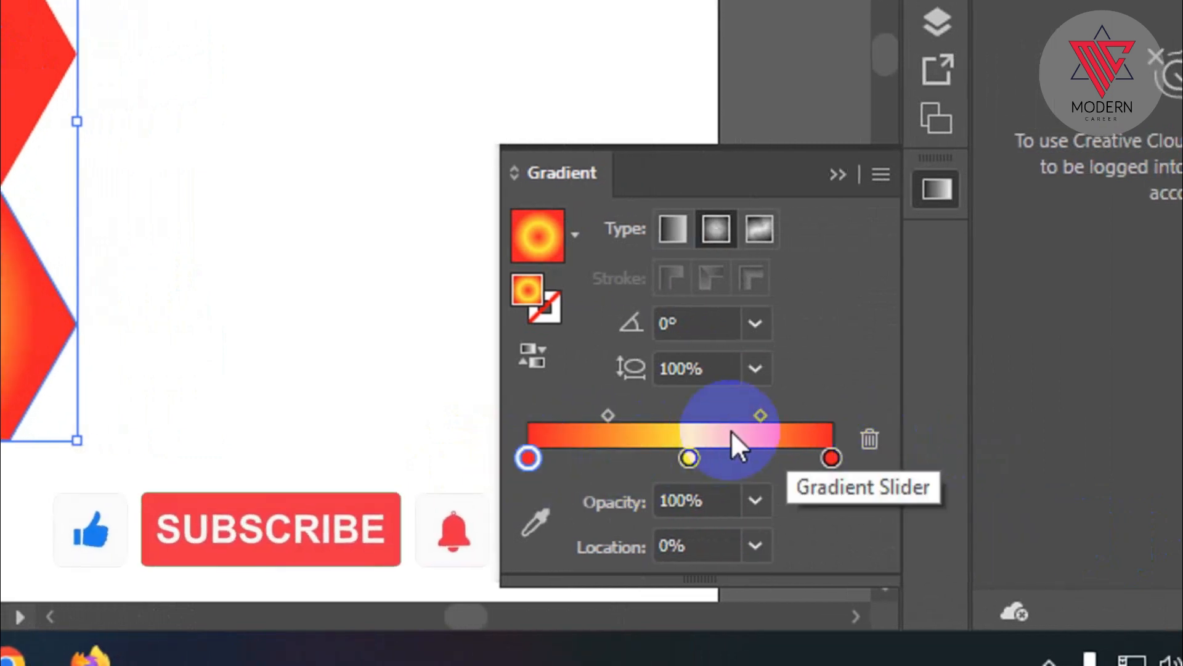
pyautogui.click(867, 438)
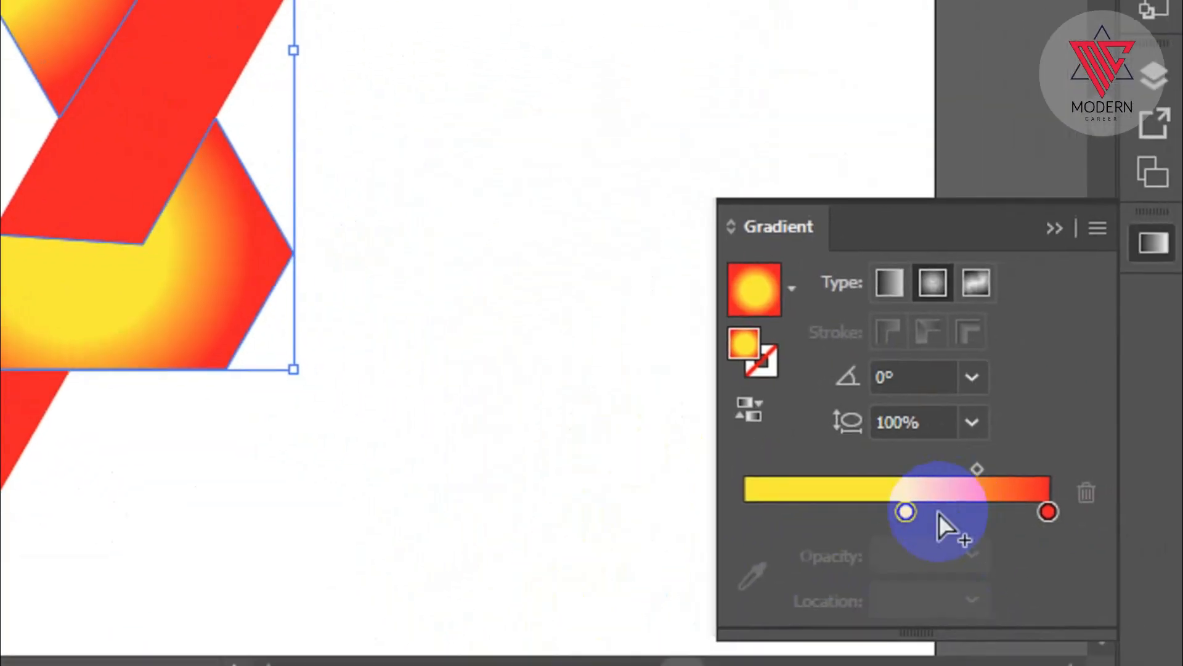
pyautogui.moveTo(905, 511); pyautogui.dragTo(683, 509)
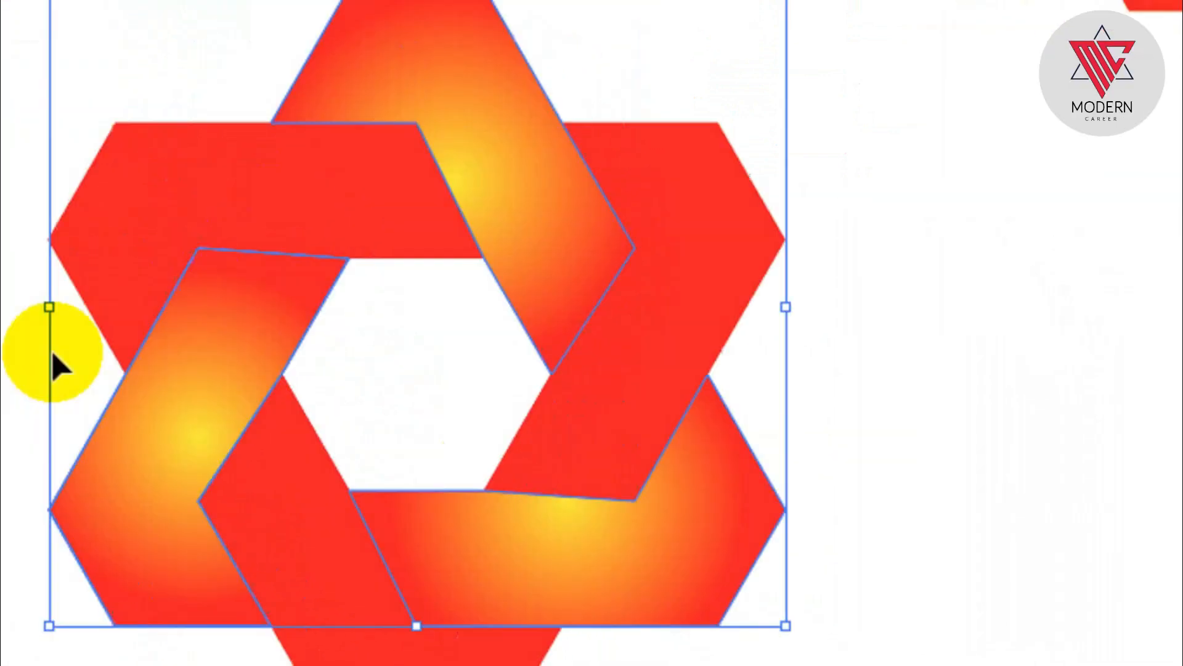
# Step: Try redirecting the radial gradient across the three orange bands with the Gradient tool, restore it and deselect the bands
pyautogui.click(90, 111)
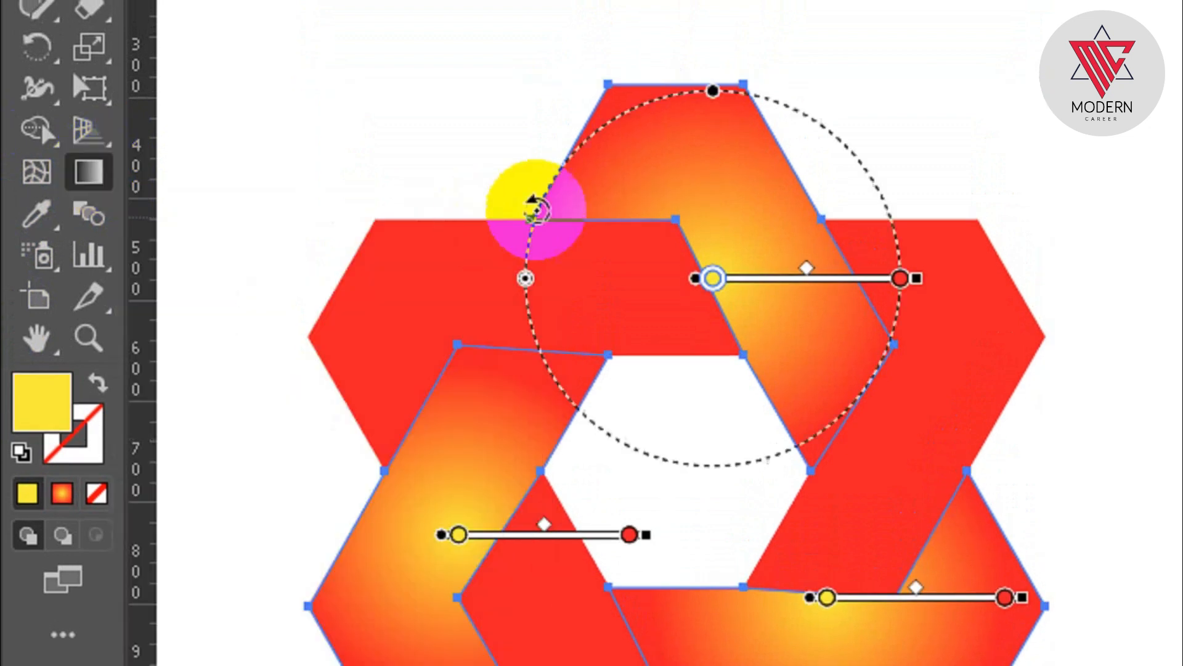
pyautogui.moveTo(965, 131); pyautogui.dragTo(424, 636)
pyautogui.moveTo(235, 509); pyautogui.dragTo(1037, 176)
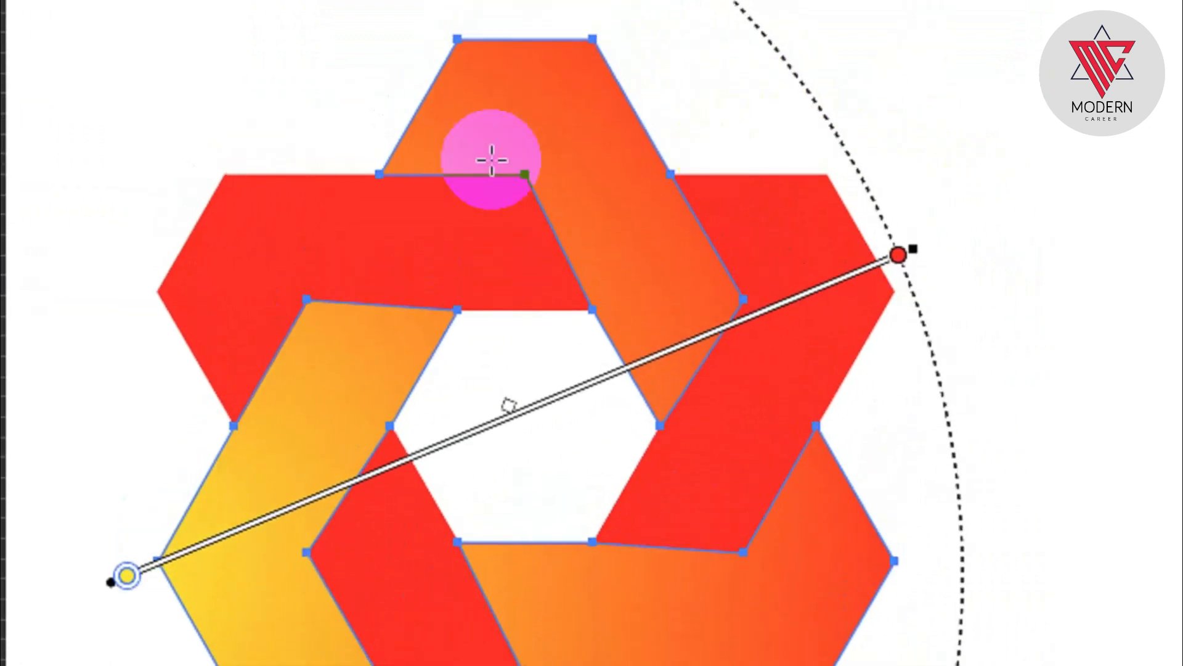
pyautogui.moveTo(426, 58); pyautogui.dragTo(864, 523)
pyautogui.press('v')
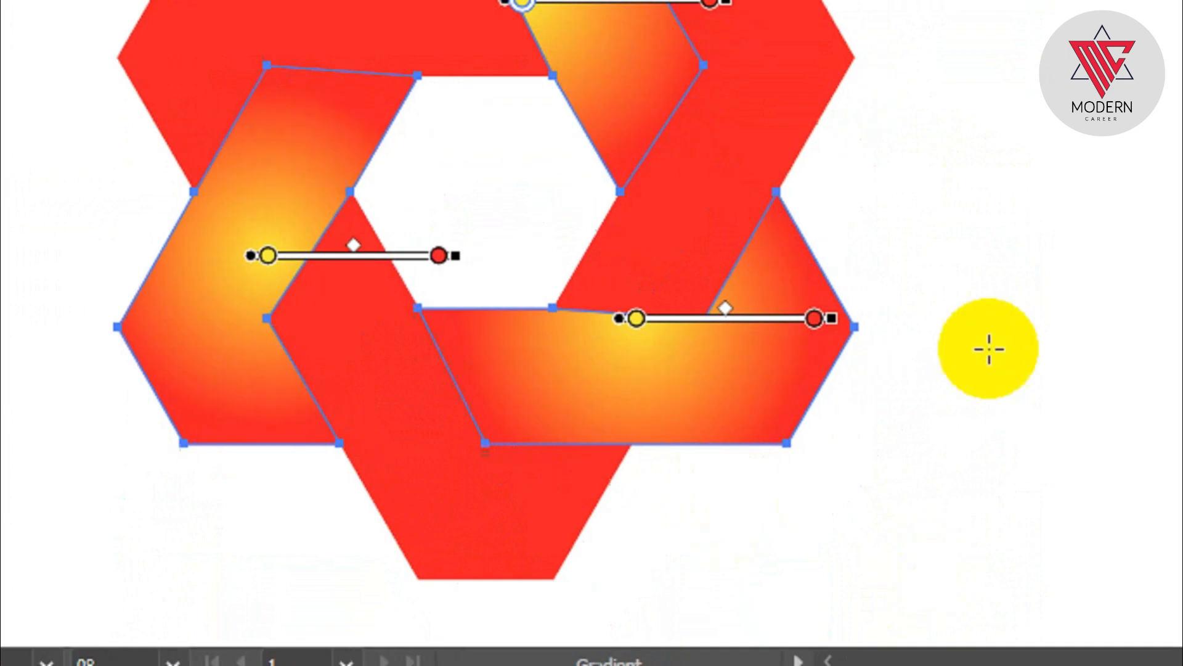
pyautogui.click(24, 37)
pyautogui.click(370, 148)
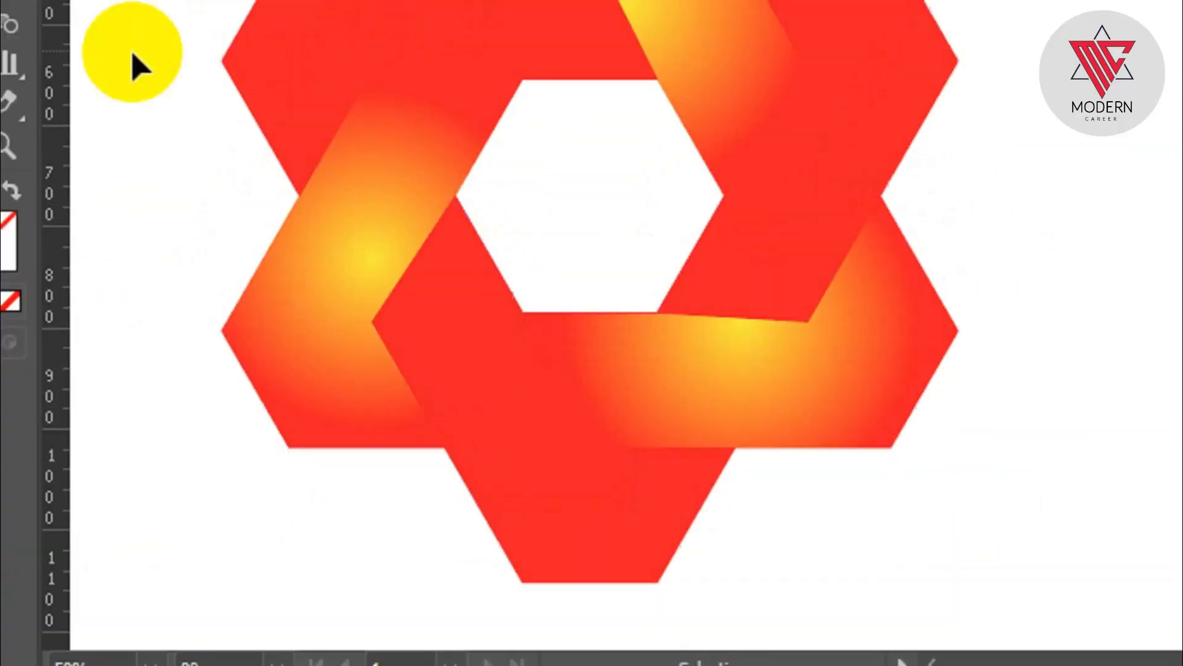
# Step: Select the upper-left, upper-right and bottom bands and fill them with the yellow-to-red radial gradient
pyautogui.click(396, 283)
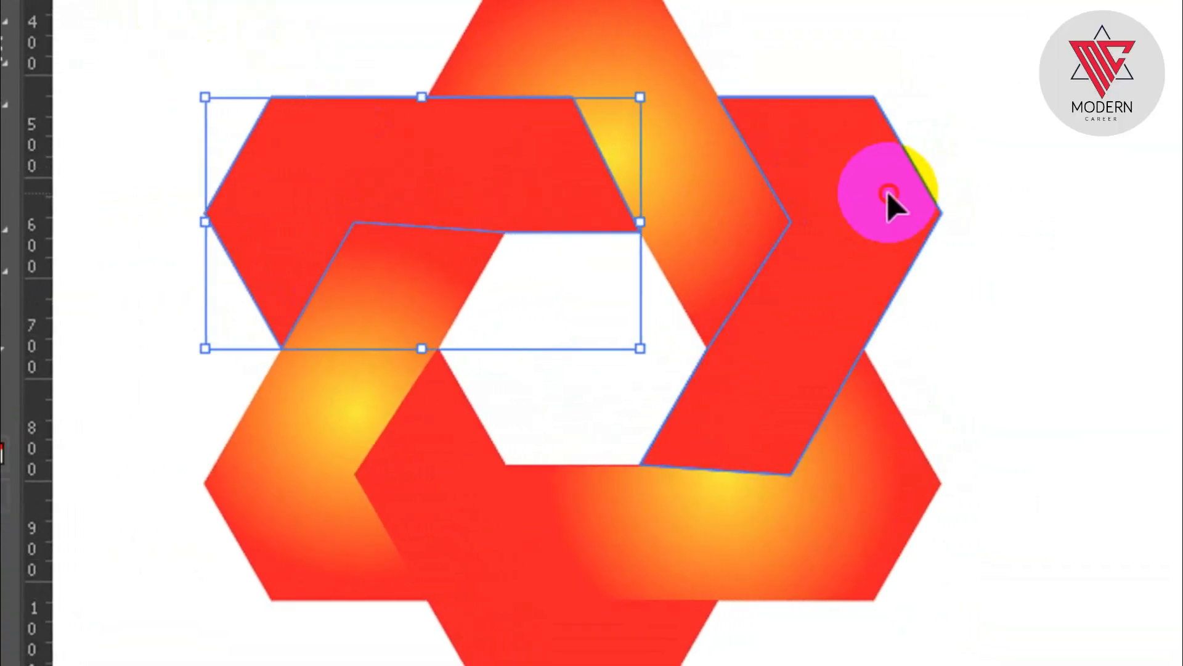
pyautogui.keyDown('shift'); pyautogui.click(894, 203); pyautogui.keyUp('shift')
pyautogui.keyDown('shift'); pyautogui.click(596, 648); pyautogui.keyUp('shift')
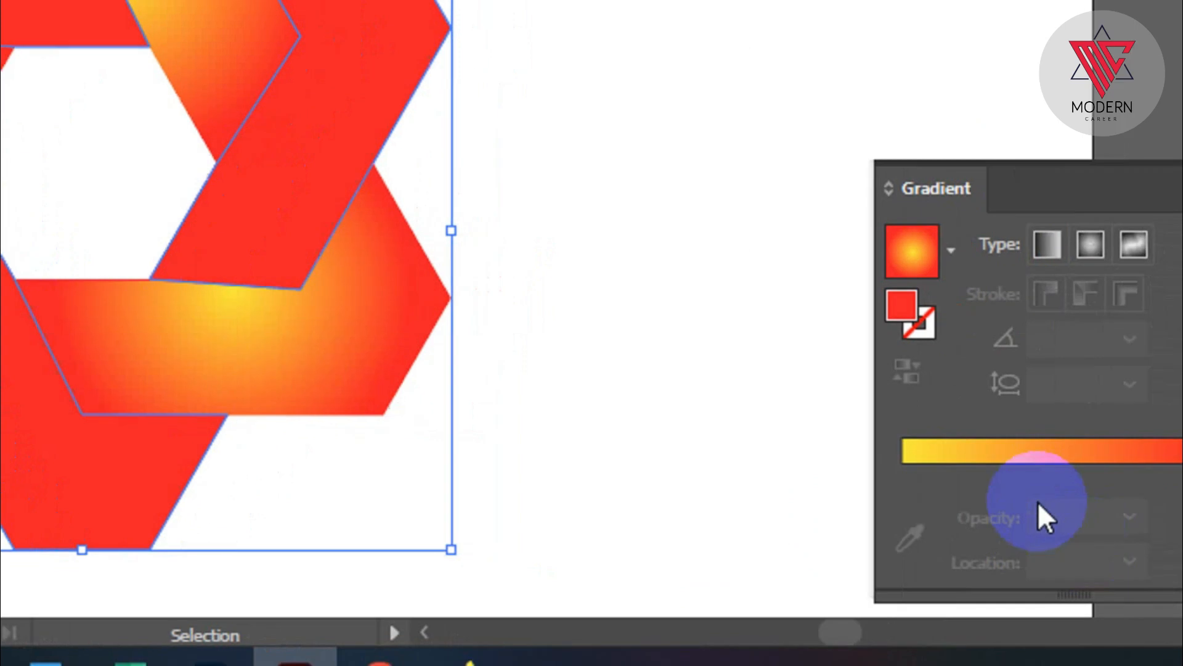
pyautogui.click(935, 453)
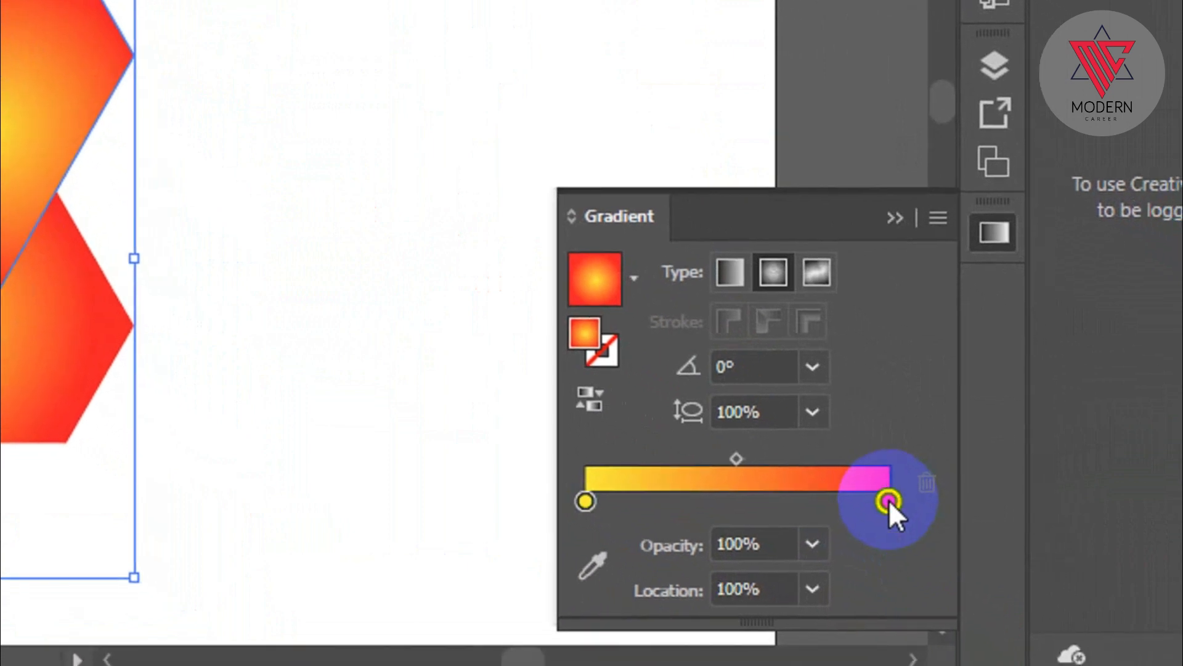
# Step: Recolour the radial gradient's end stop magenta-pink and its start stop purple (C=75 M=100 Y=0 K=0)
pyautogui.doubleClick(895, 501)
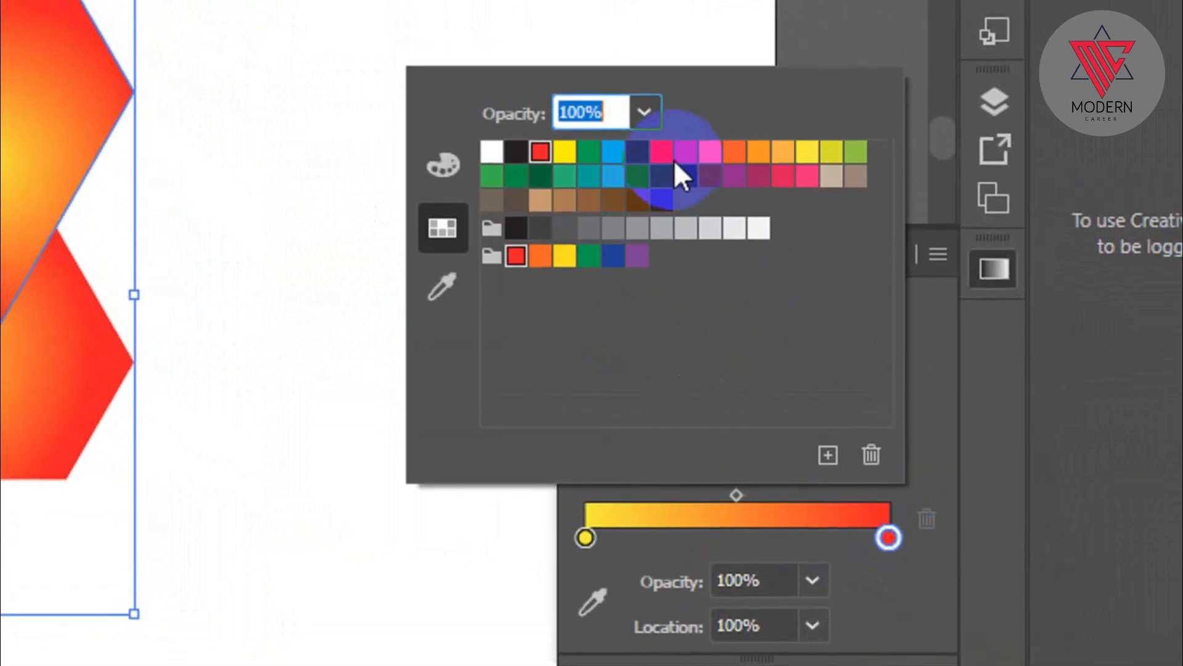
pyautogui.click(661, 152)
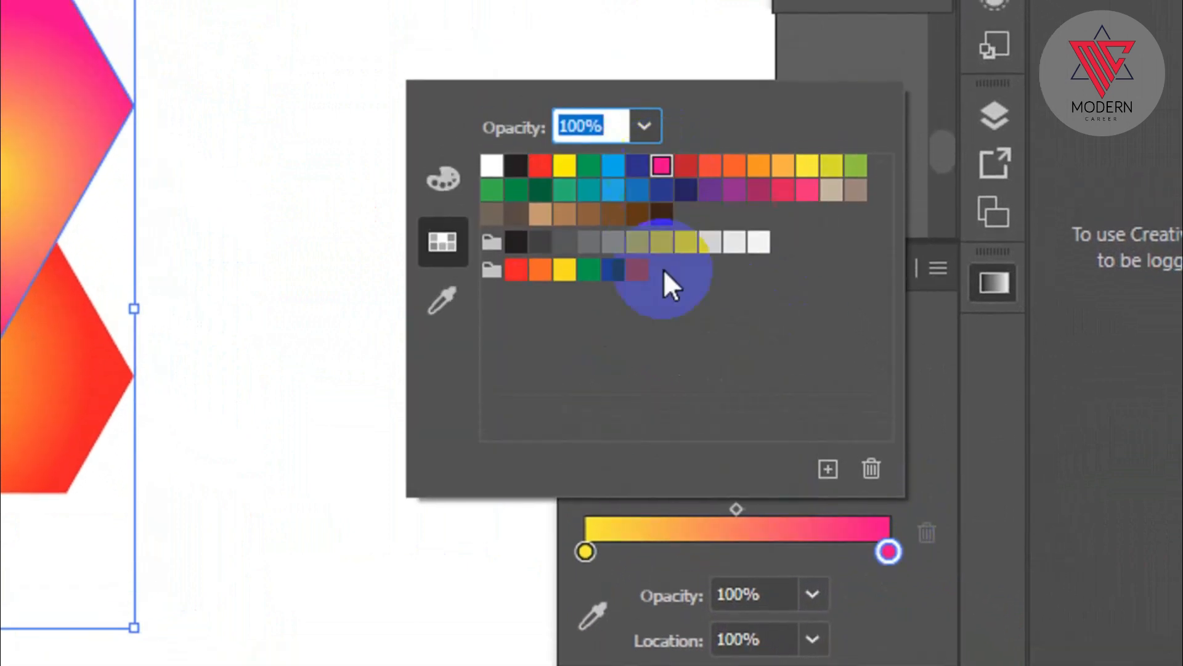
pyautogui.click(585, 551)
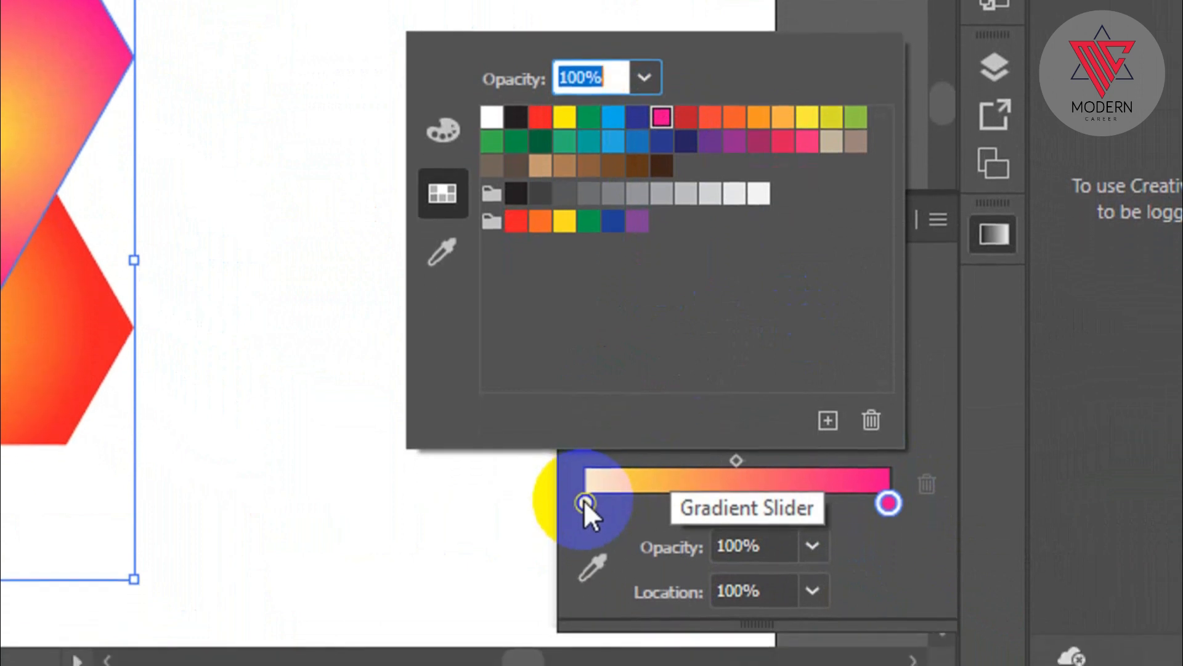
pyautogui.doubleClick(584, 501)
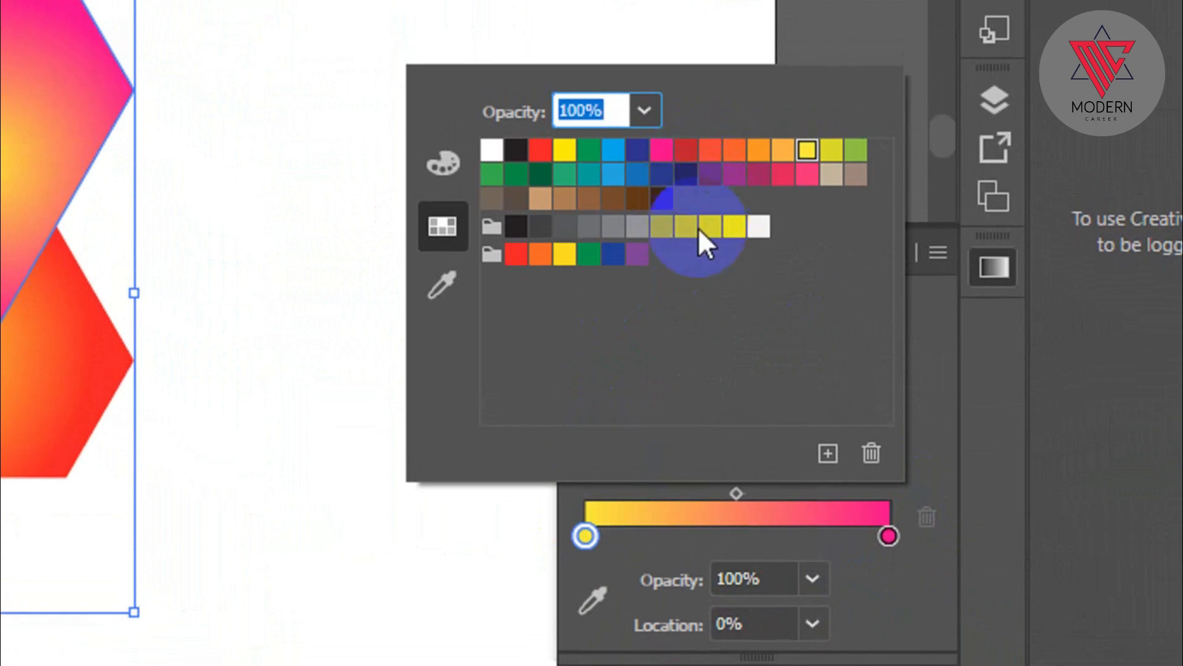
pyautogui.click(710, 175)
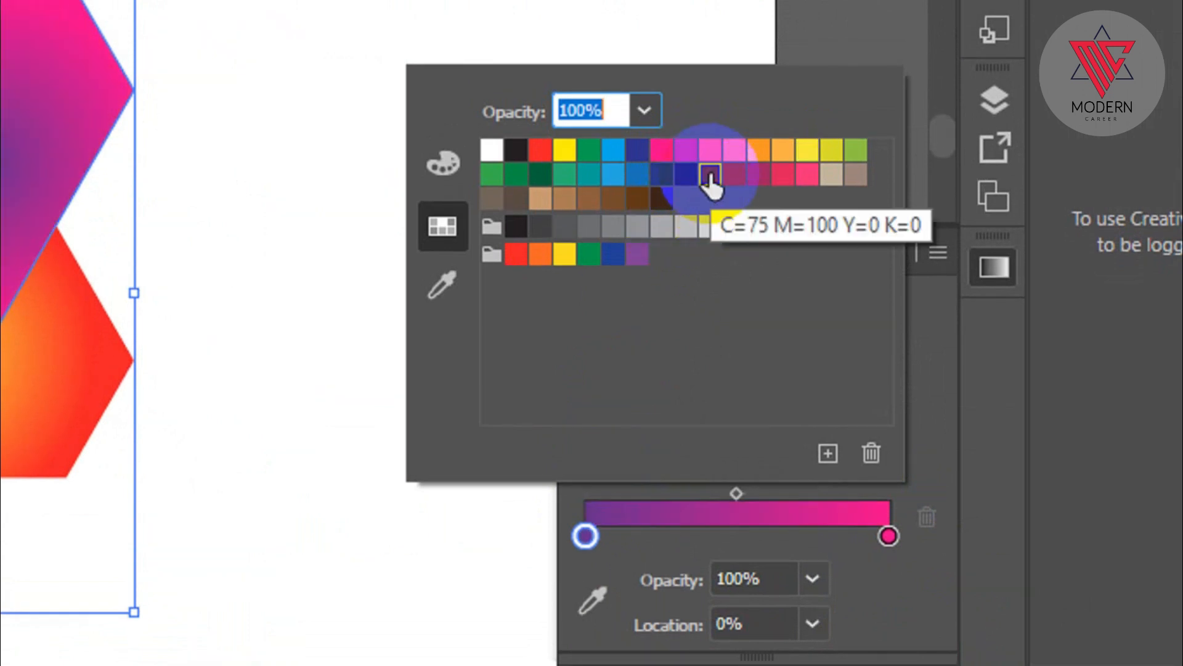
# Step: Swap the gradient stops so pink is at the start and purple at 100%, and deselect the bands
pyautogui.click(627, 536)
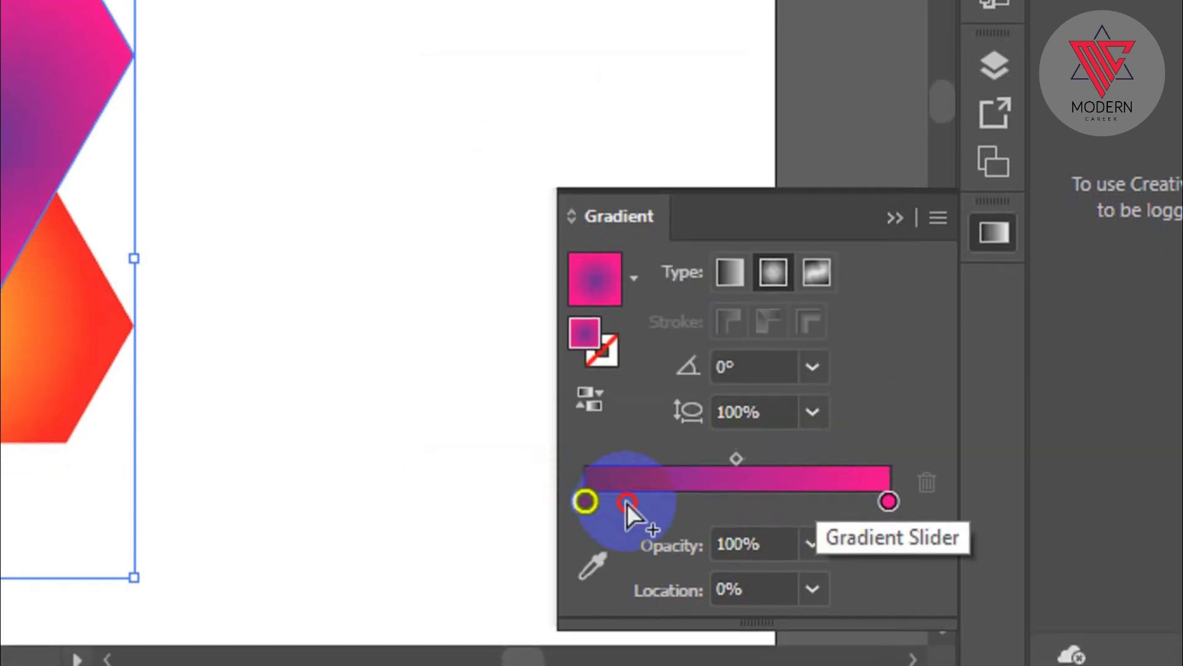
pyautogui.moveTo(585, 501); pyautogui.dragTo(818, 499)
pyautogui.moveTo(888, 493); pyautogui.dragTo(569, 480)
pyautogui.moveTo(798, 490); pyautogui.dragTo(917, 487)
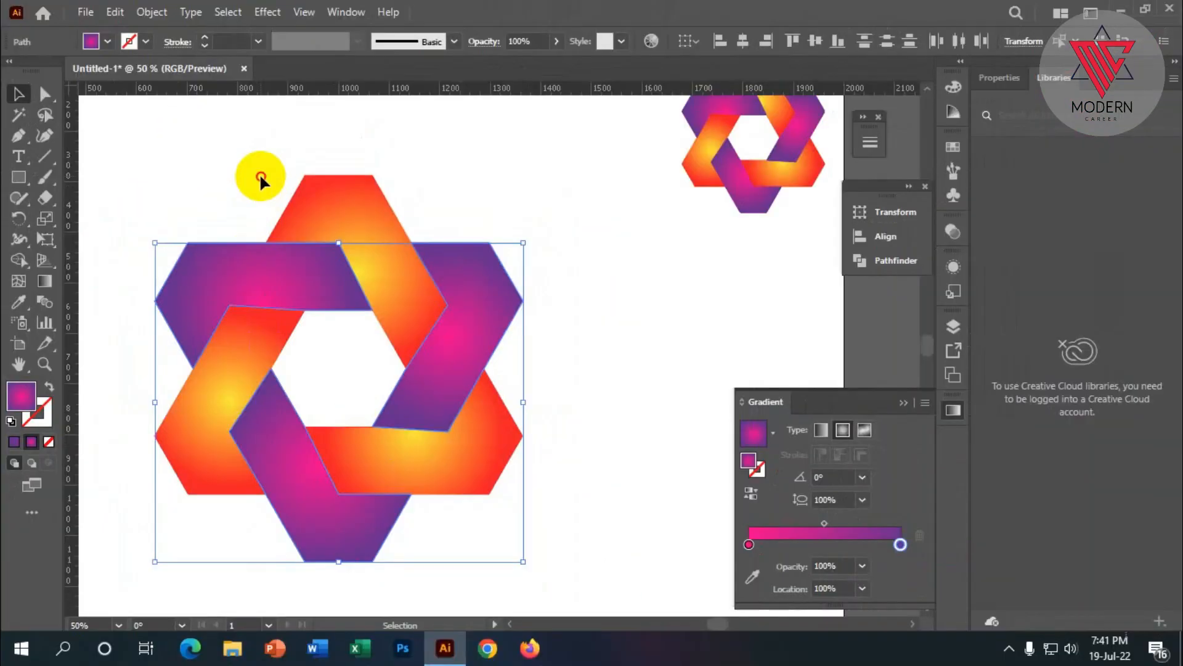
pyautogui.click(262, 180)
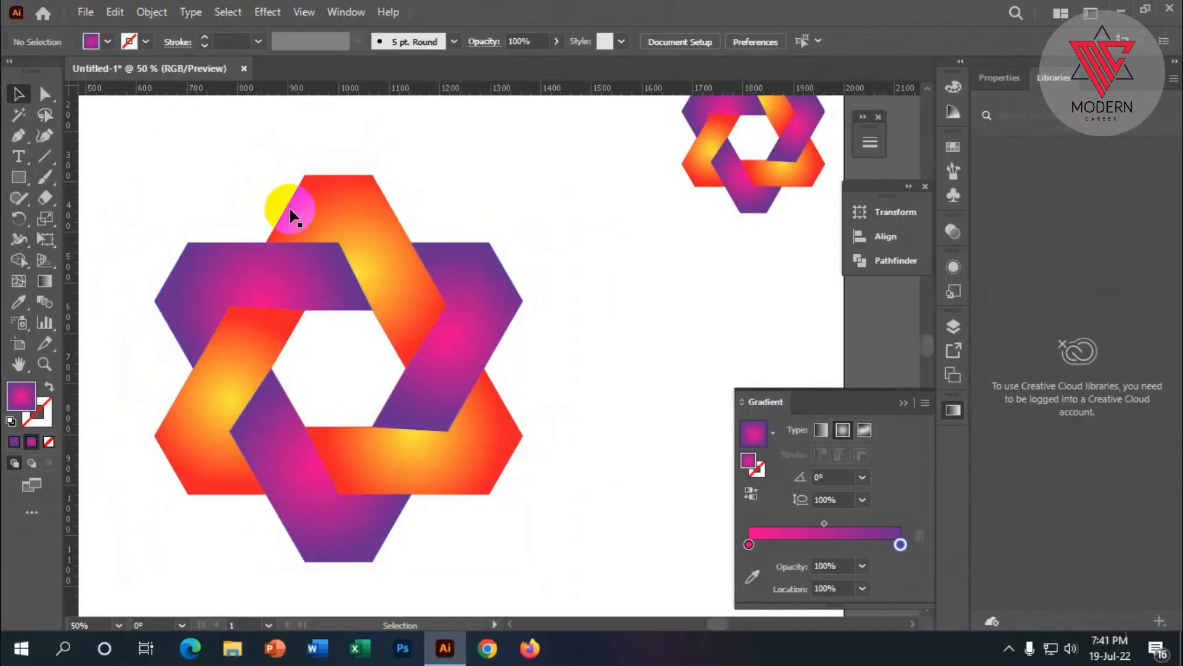
pyautogui.scroll(-1, 549, 351)
pyautogui.scroll(-1, 586, 362)
pyautogui.scroll(1, 423, 343)
pyautogui.scroll(-1, 421, 344)
pyautogui.scroll(-1, 431, 370)
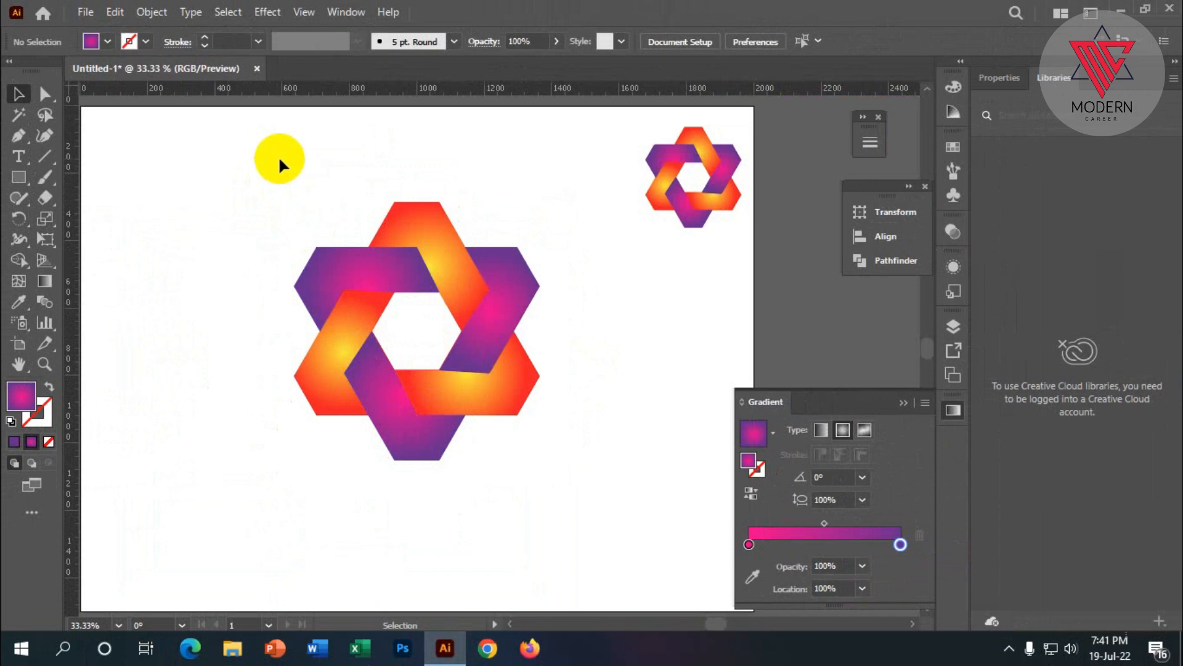
pyautogui.moveTo(302, 286); pyautogui.dragTo(568, 335)
pyautogui.scroll(1, 586, 335)
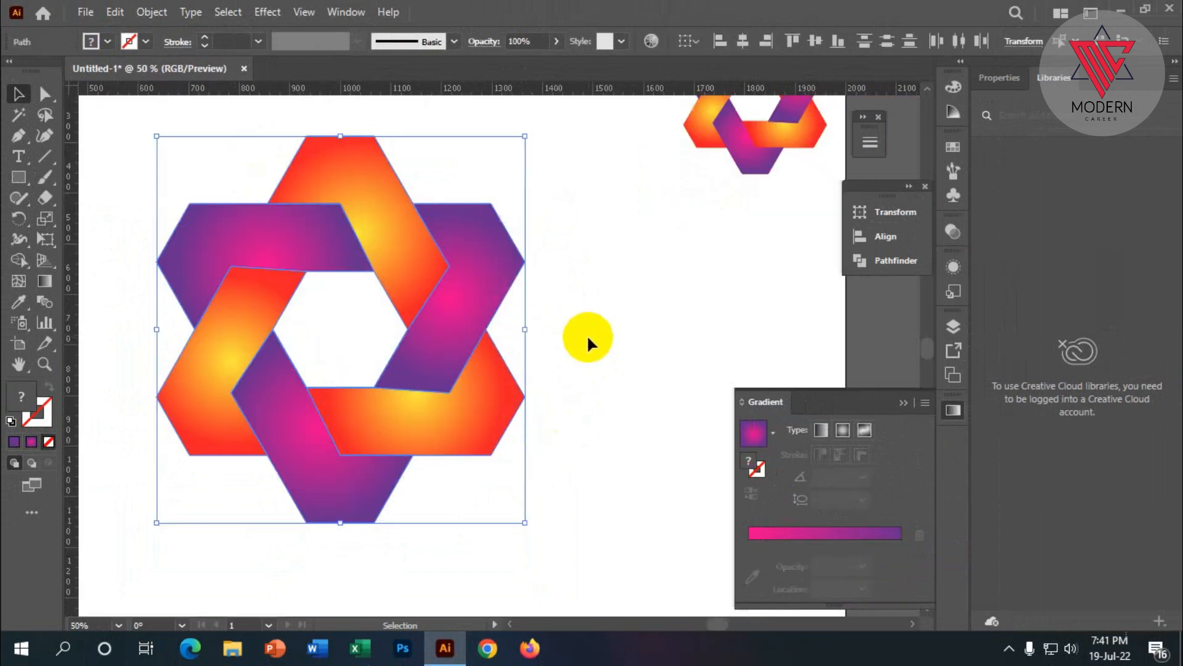
# Step: Try redirecting the upper-left purple band's radial gradient diagonally with the Gradient tool and undo the changes
pyautogui.click(315, 276)
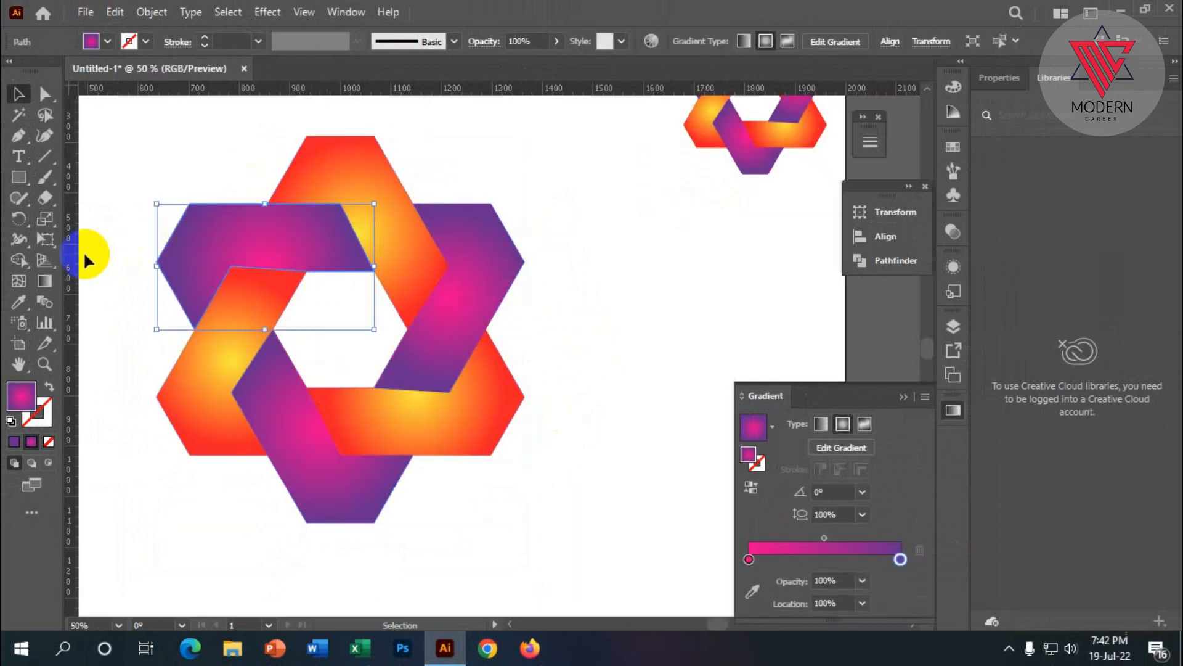
pyautogui.click(48, 290)
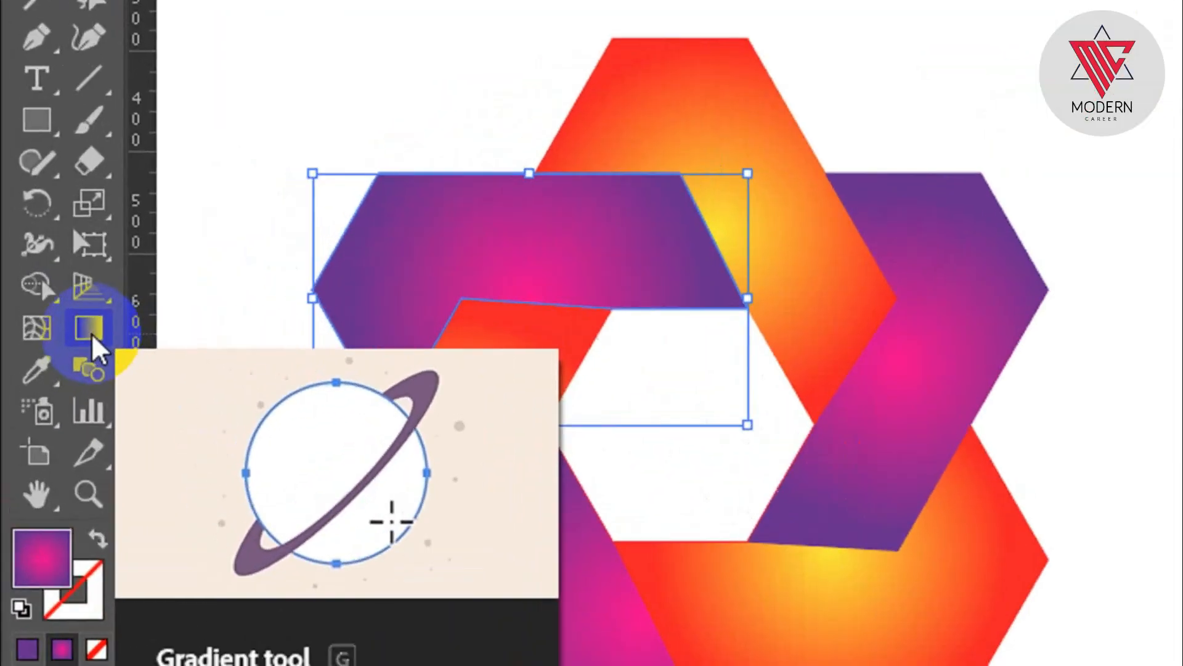
pyautogui.moveTo(733, 430)
pyautogui.mouseDown()
pyautogui.moveTo(656, 343)
pyautogui.moveTo(387, 165)
pyautogui.mouseUp()
pyautogui.moveTo(643, 437); pyautogui.dragTo(481, 221)
pyautogui.moveTo(293, 128); pyautogui.dragTo(662, 355)
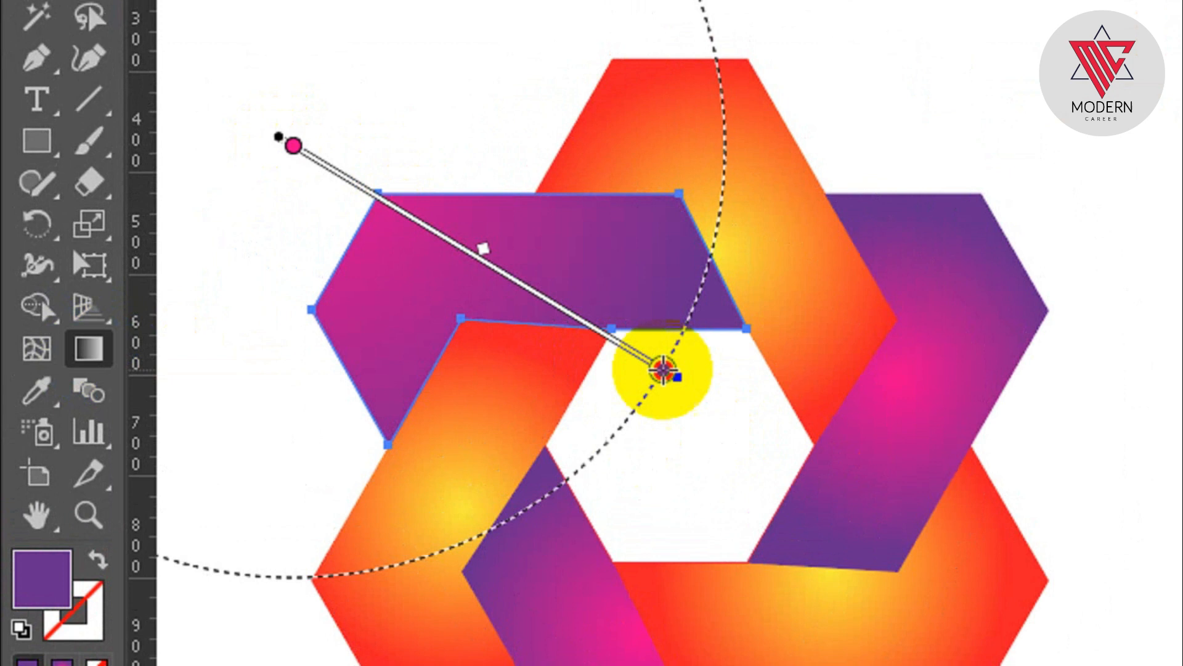
pyautogui.moveTo(741, 416); pyautogui.dragTo(377, 194)
pyautogui.moveTo(310, 127); pyautogui.dragTo(701, 479)
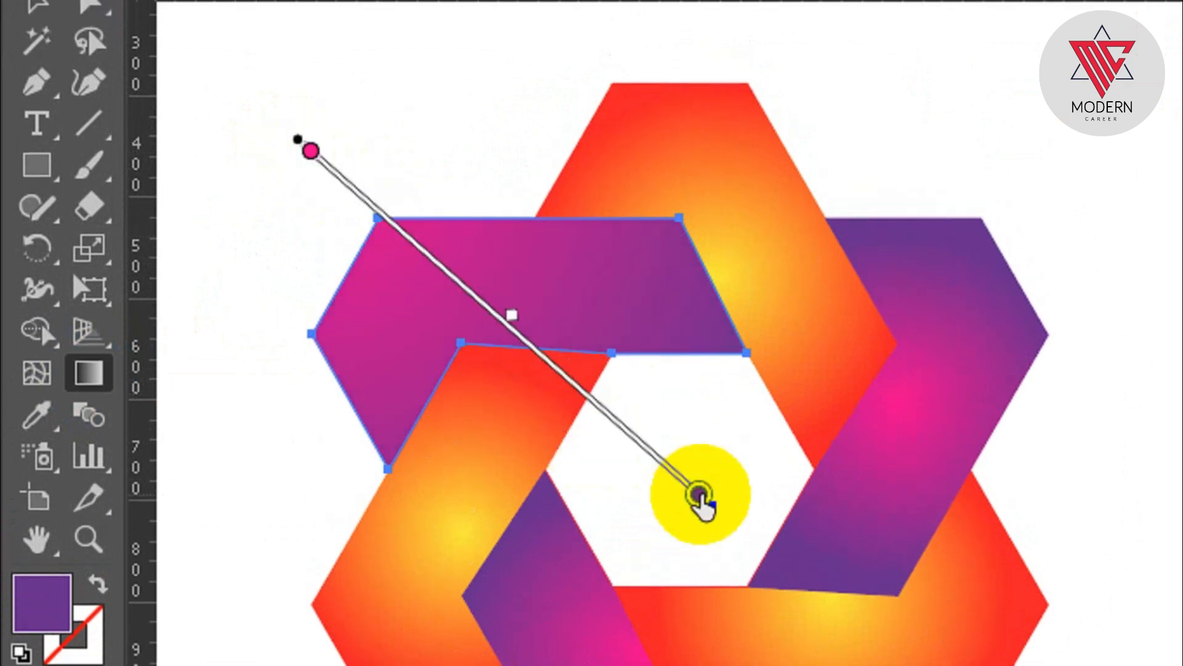
pyautogui.press('v')
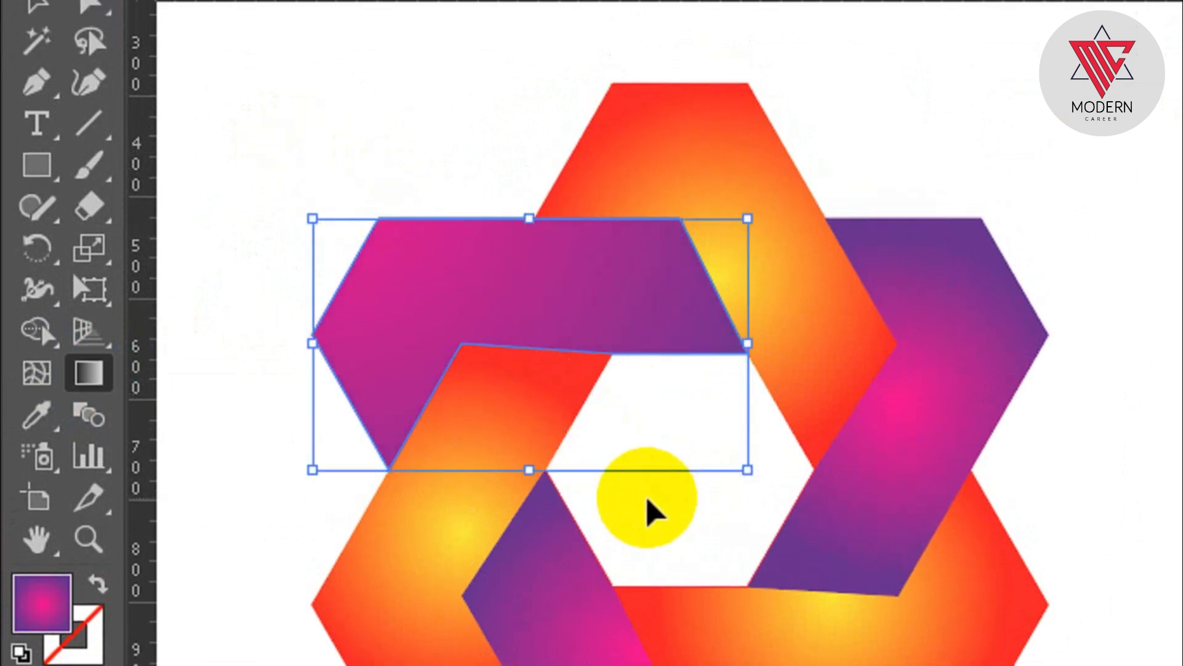
pyautogui.hotkey('ctrl', 'z')
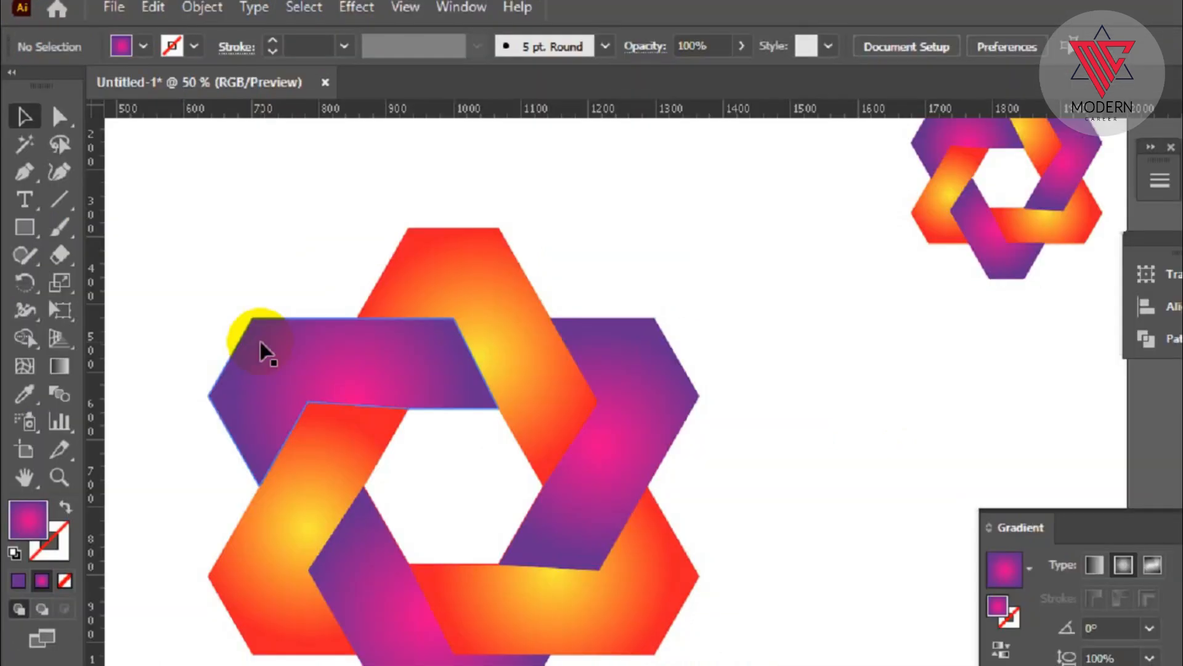
# Step: Select all six bands of the large star, group them and clear the selection
pyautogui.moveTo(182, 185); pyautogui.dragTo(498, 613)
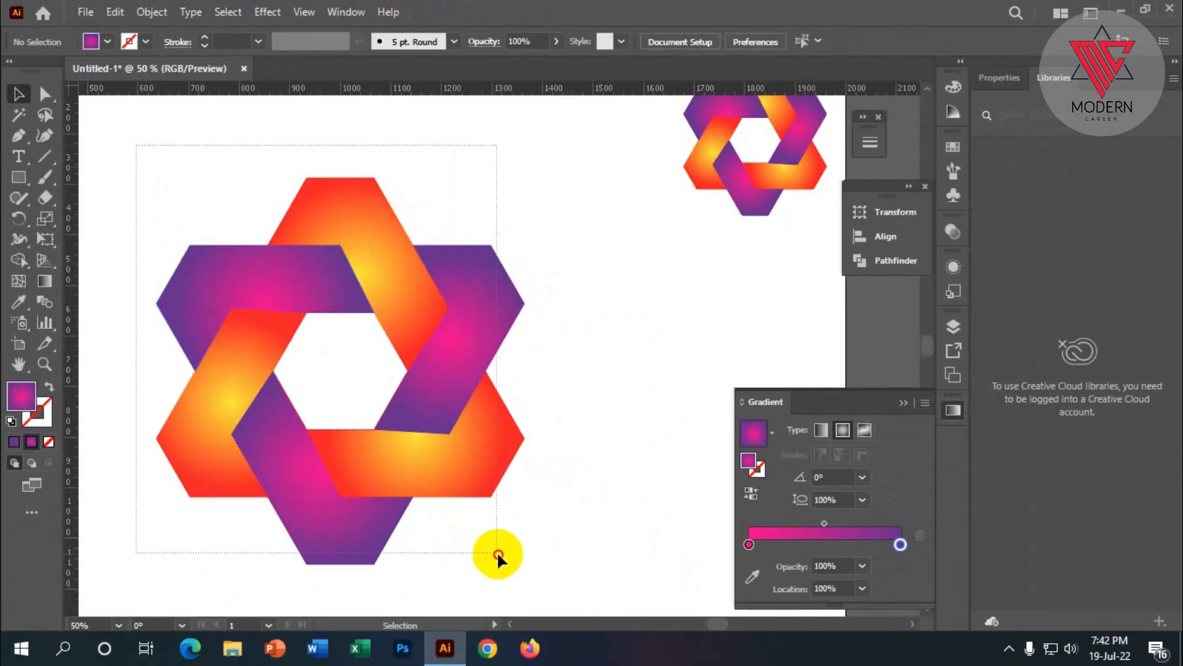
pyautogui.moveTo(498, 554); pyautogui.dragTo(562, 580)
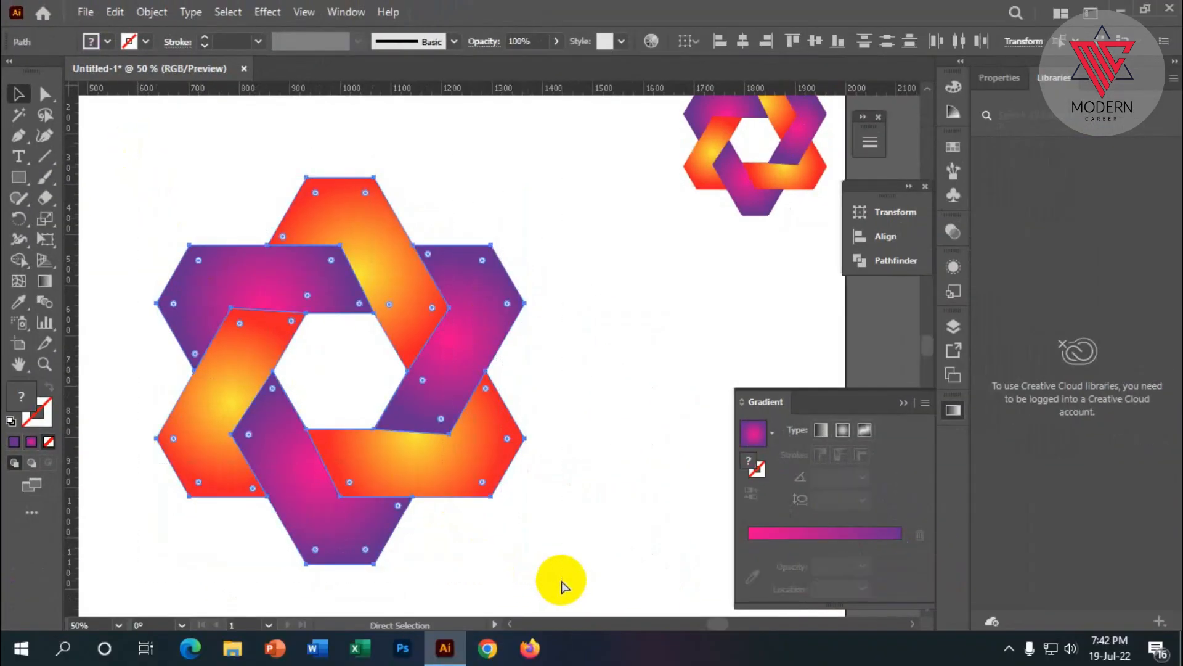
pyautogui.hotkey('ctrl', 'g')
pyautogui.click(620, 414)
pyautogui.scroll(-2, 609, 424)
pyautogui.scroll(-2, 575, 433)
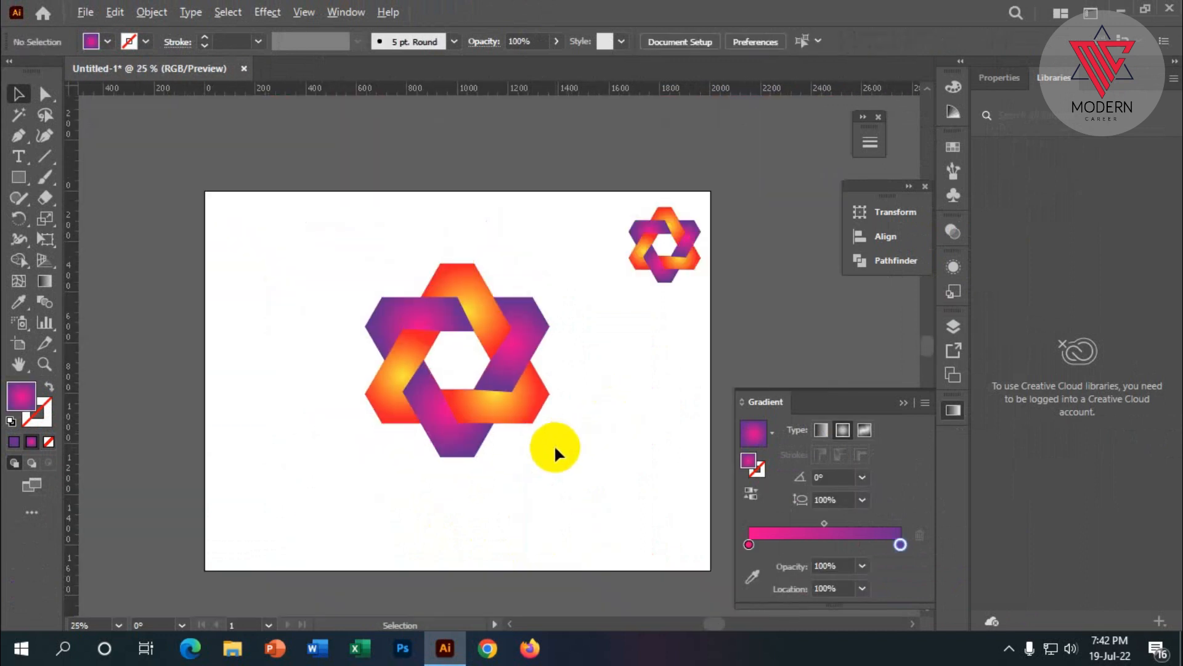
pyautogui.scroll(1, 545, 376)
pyautogui.click(474, 359)
pyautogui.scroll(-1, 490, 354)
pyautogui.click(563, 363)
pyautogui.click(487, 343)
pyautogui.click(562, 396)
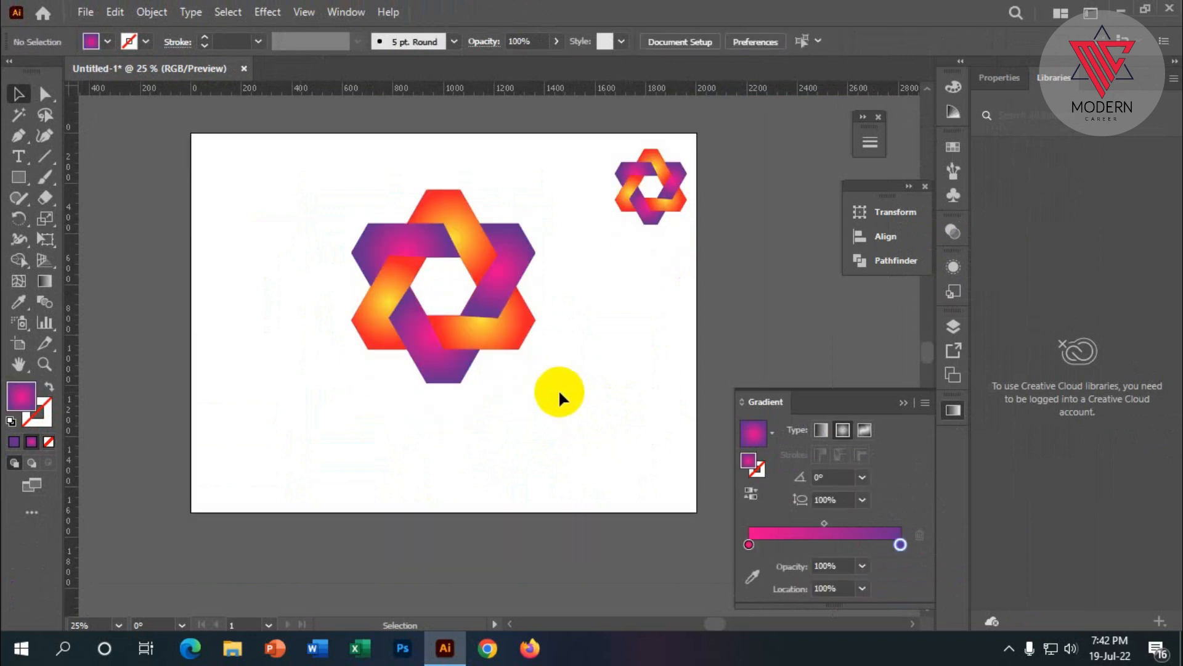
# Step: Draw a circle about 426 px in diameter with the Ellipse tool, just beside the star's lower-left band
pyautogui.click(16, 184)
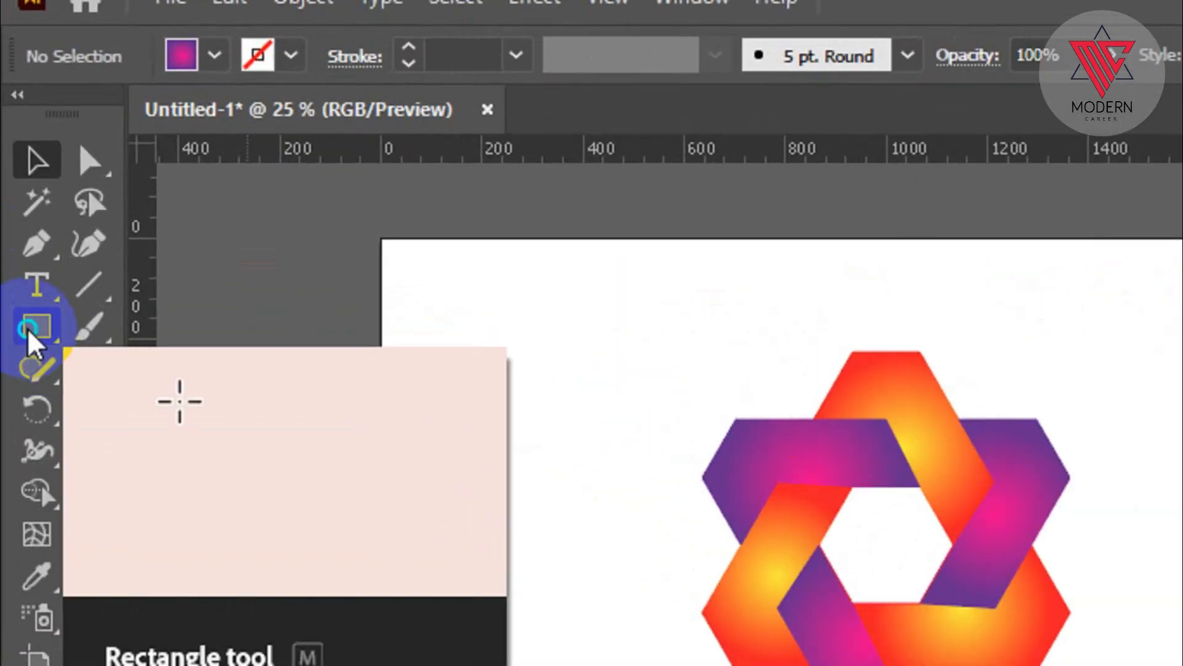
pyautogui.rightClick(27, 286)
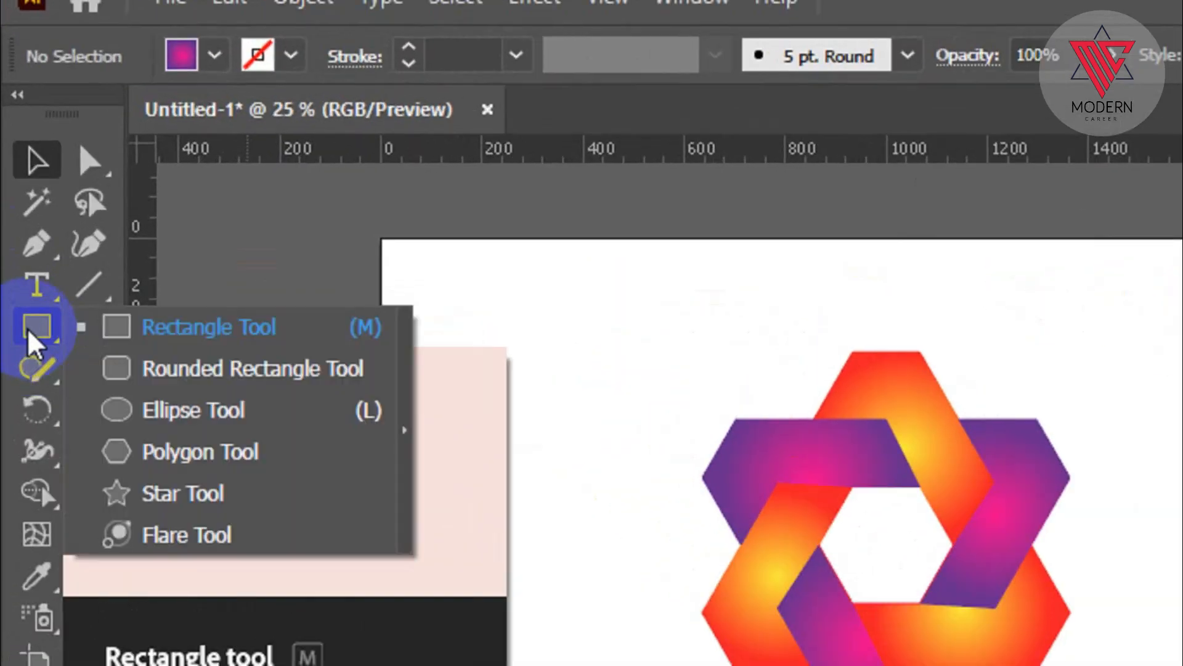
pyautogui.click(179, 410)
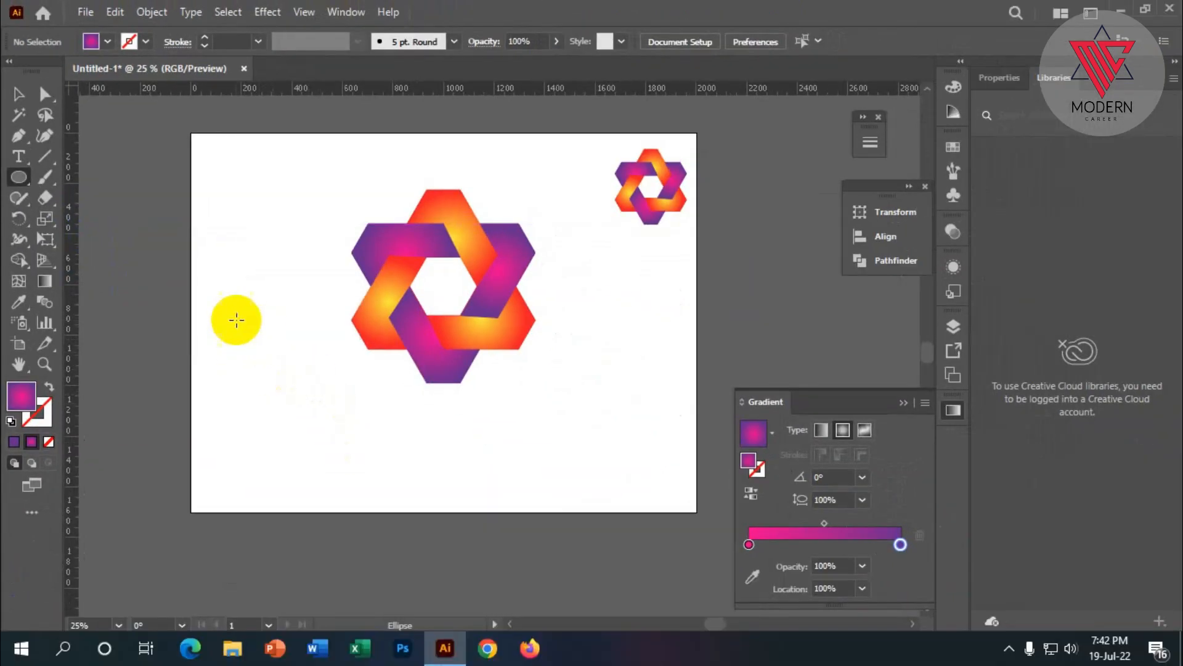
pyautogui.moveTo(236, 319)
pyautogui.mouseDown()
pyautogui.moveTo(311, 438)
pyautogui.moveTo(302, 425)
pyautogui.mouseUp()
pyautogui.scroll(-1, 301, 429)
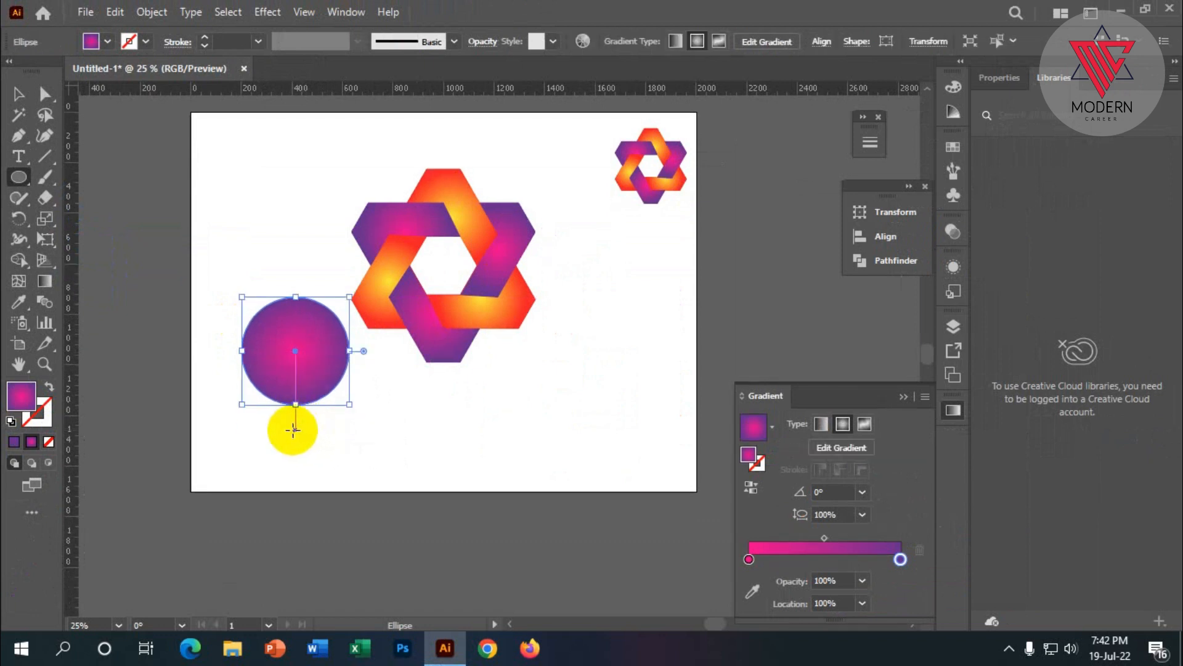
pyautogui.scroll(1, 293, 430)
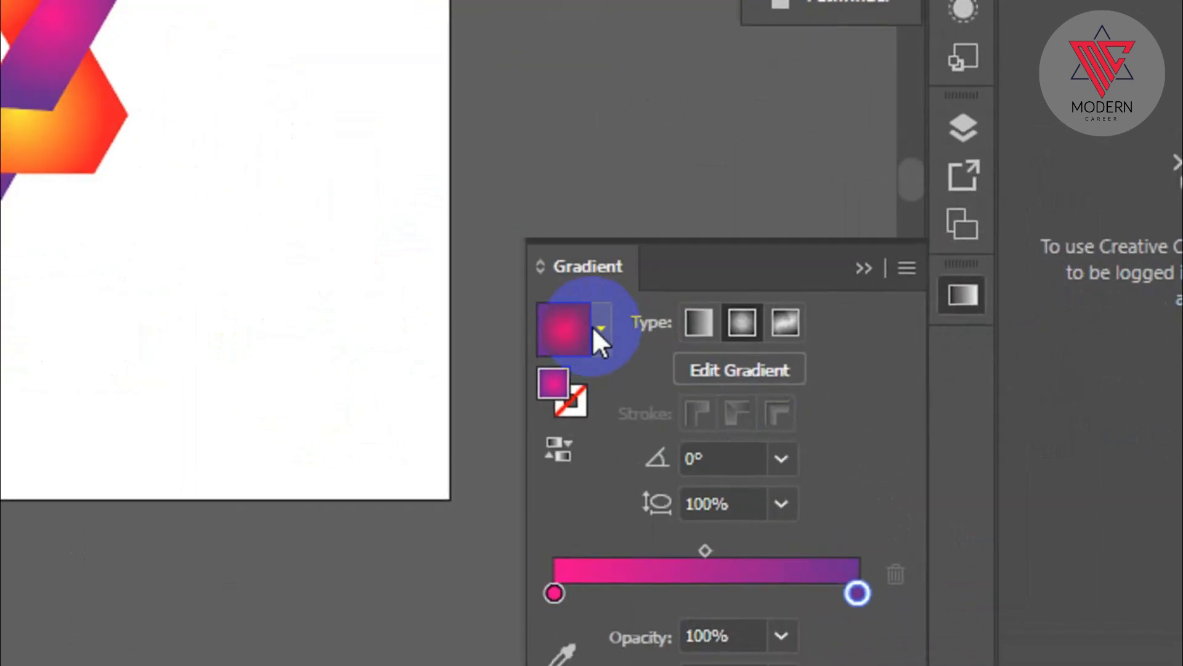
# Step: Fill the circle with the White, Black preset gradient and make it radial
pyautogui.click(772, 430)
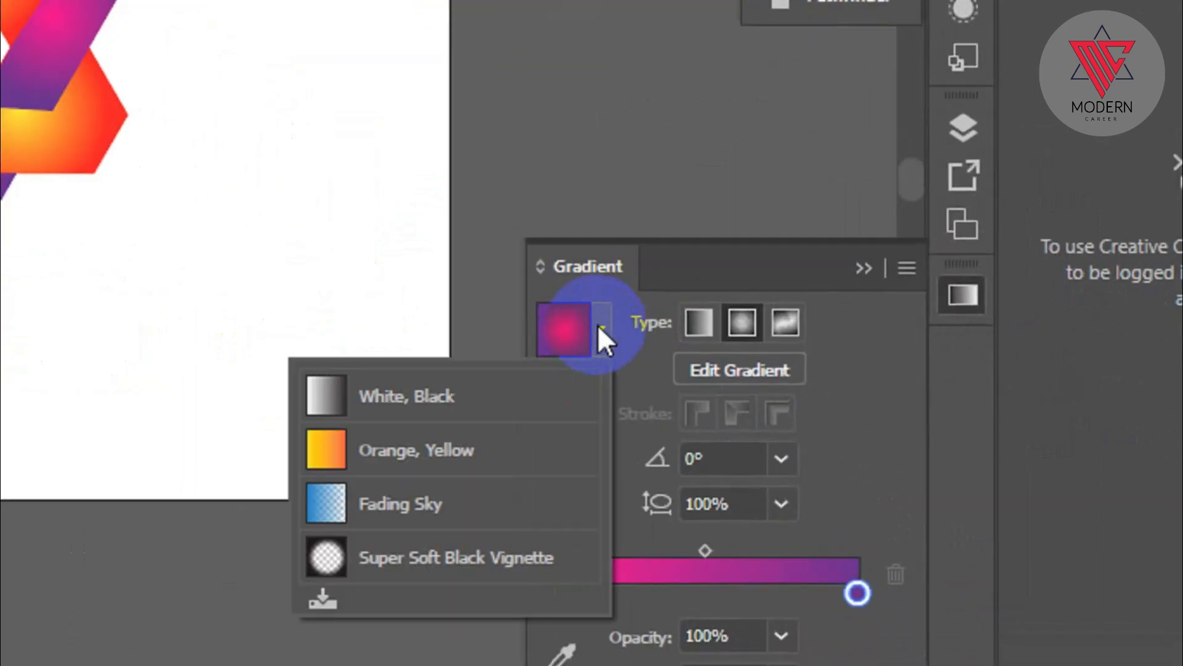
pyautogui.click(356, 397)
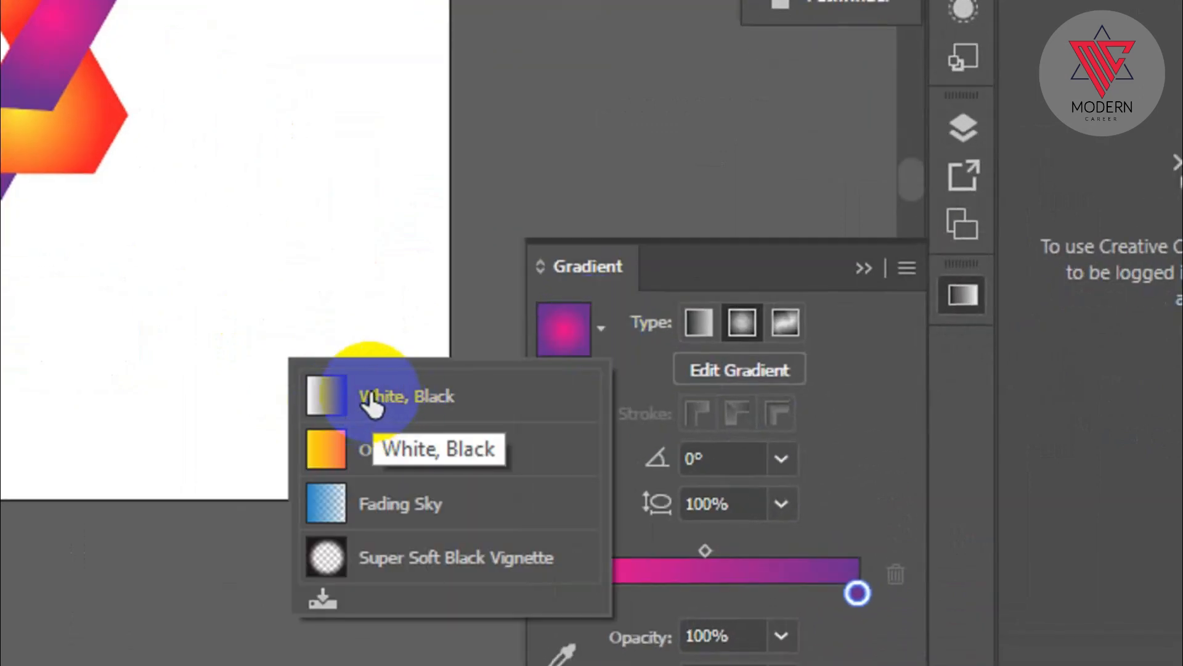
pyautogui.click(371, 394)
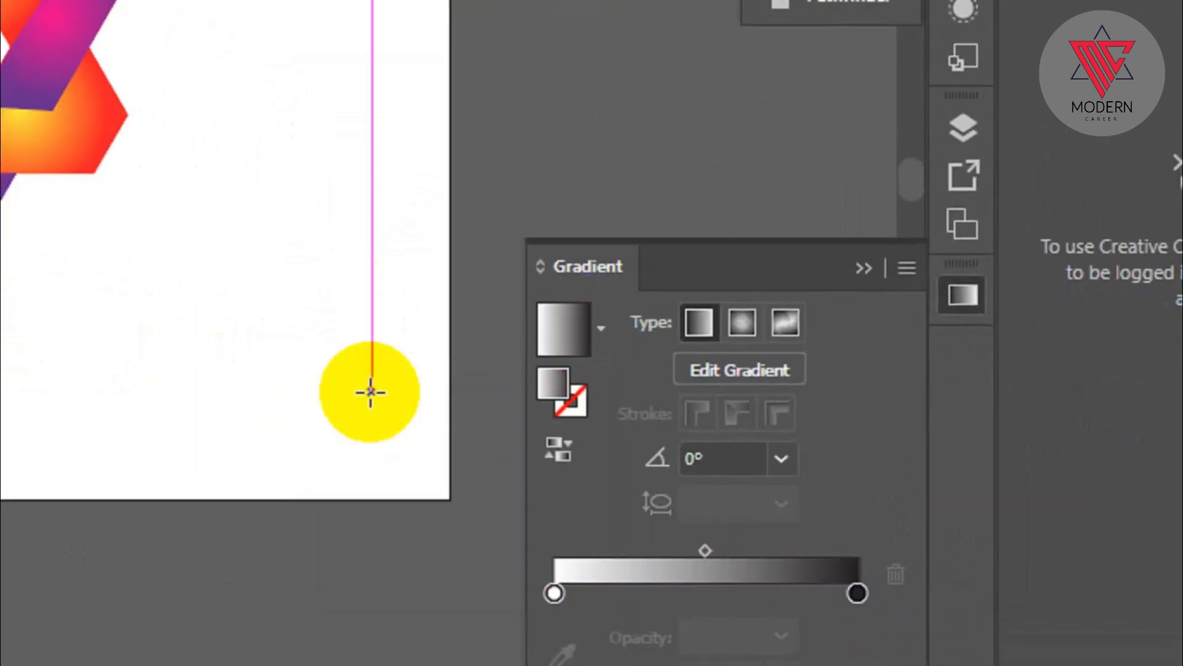
pyautogui.click(738, 323)
# Step: Swap the gradient stops to put black at the circle's centre and white outside, and make the white stop transparent
pyautogui.moveTo(938, 521); pyautogui.dragTo(737, 529)
pyautogui.moveTo(586, 489); pyautogui.dragTo(899, 487)
pyautogui.moveTo(677, 487); pyautogui.dragTo(531, 480)
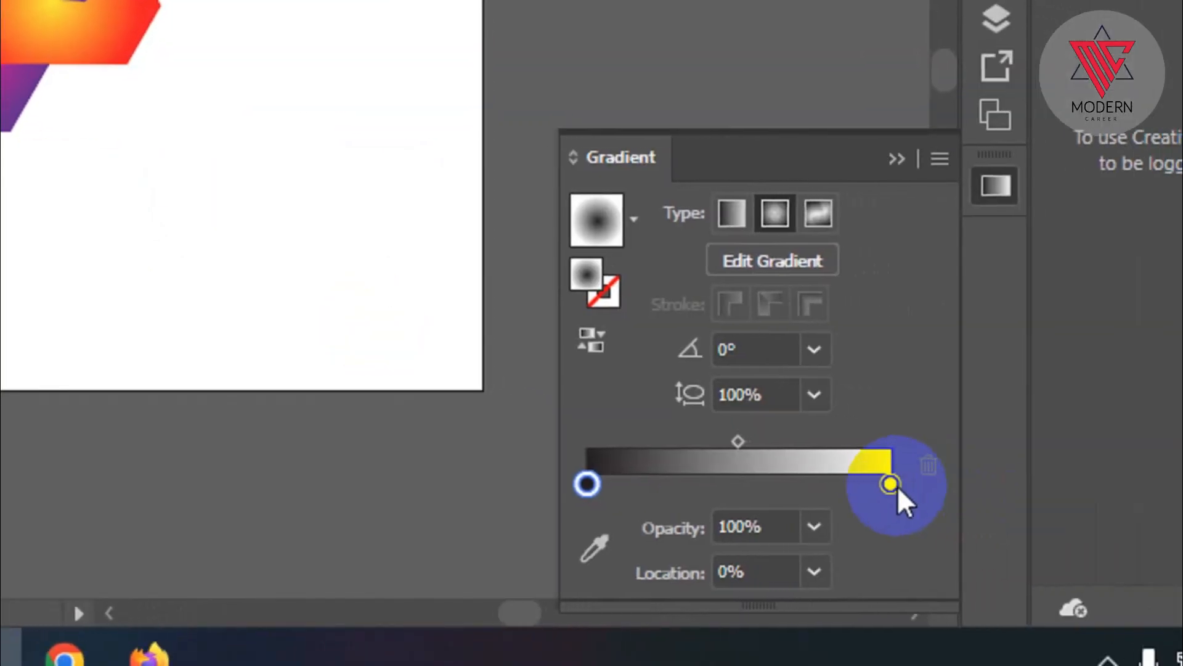
pyautogui.doubleClick(882, 483)
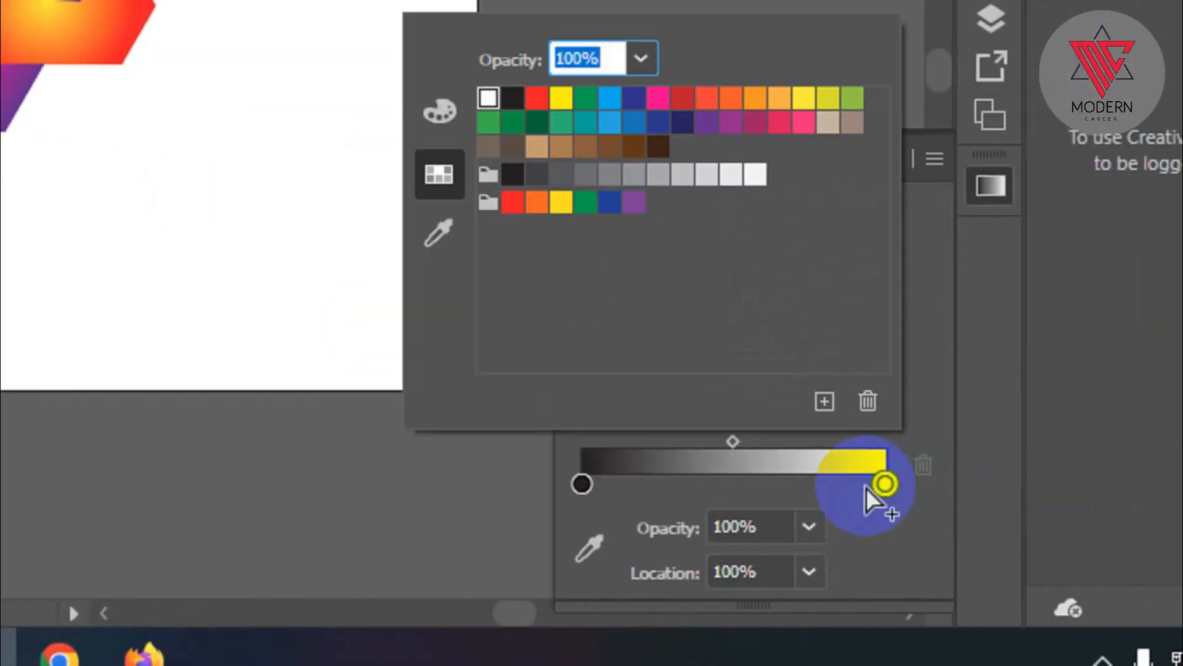
pyautogui.click(647, 145)
pyautogui.click(675, 182)
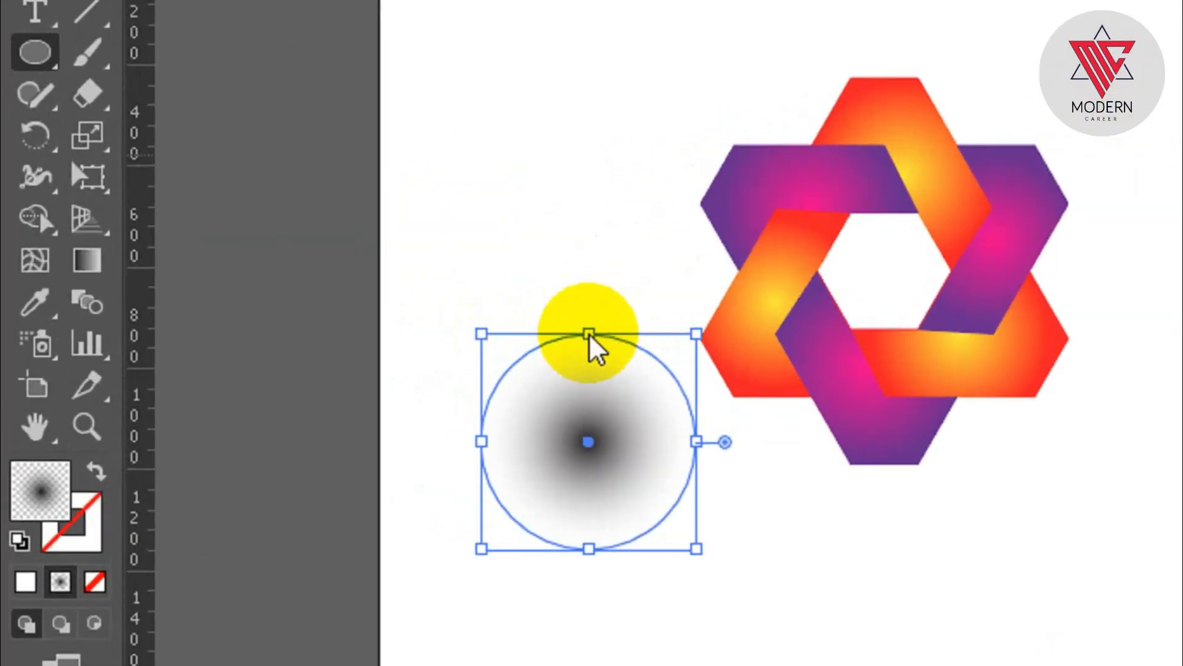
# Step: Flatten the gradient circle into a thin horizontal ellipse and widen it to about the large star's width
pyautogui.moveTo(588, 335); pyautogui.dragTo(587, 475)
pyautogui.hotkey('ctrl', 'z')
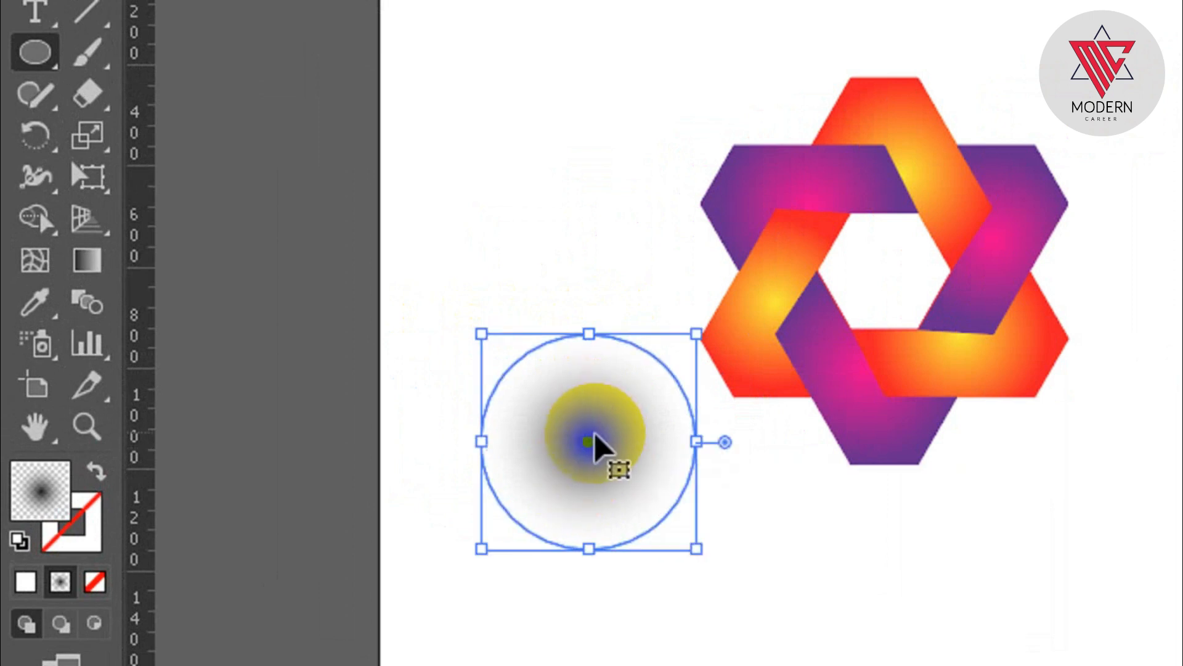
pyautogui.click(28, 126)
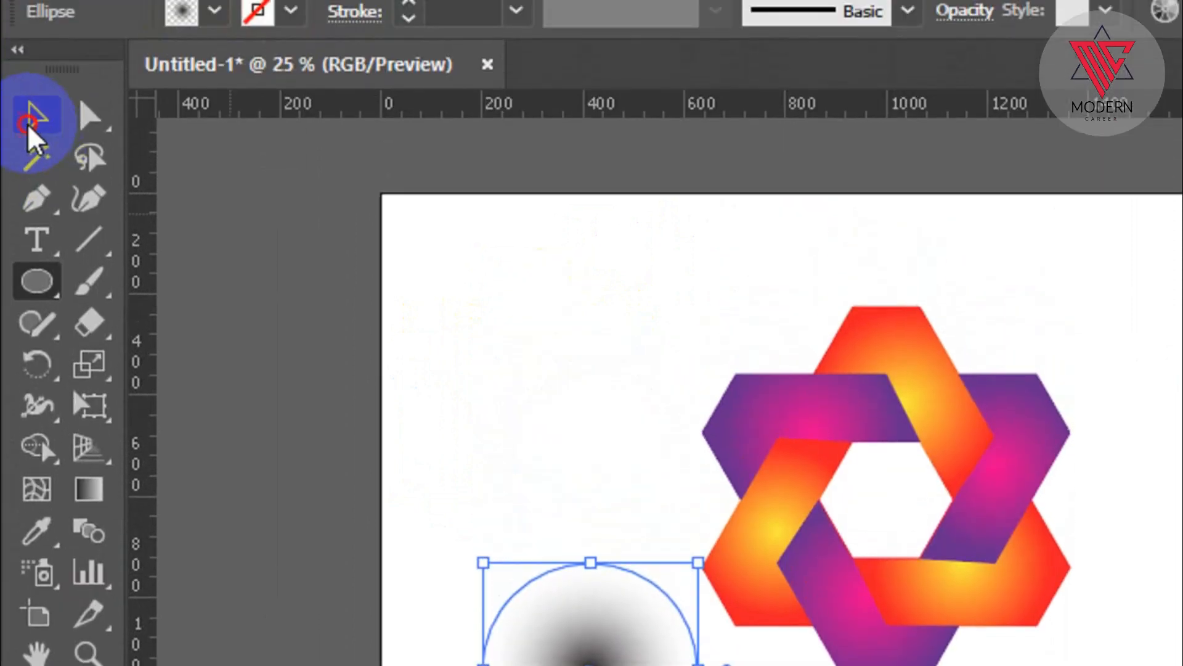
pyautogui.click(560, 633)
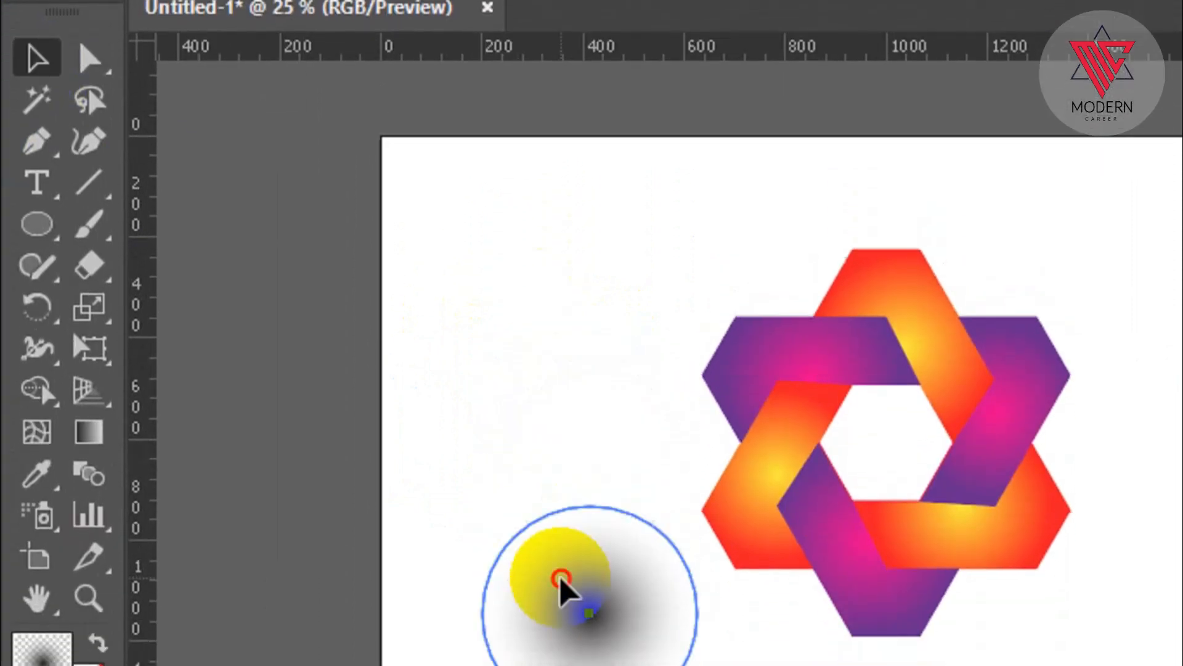
pyautogui.moveTo(591, 563); pyautogui.dragTo(591, 583)
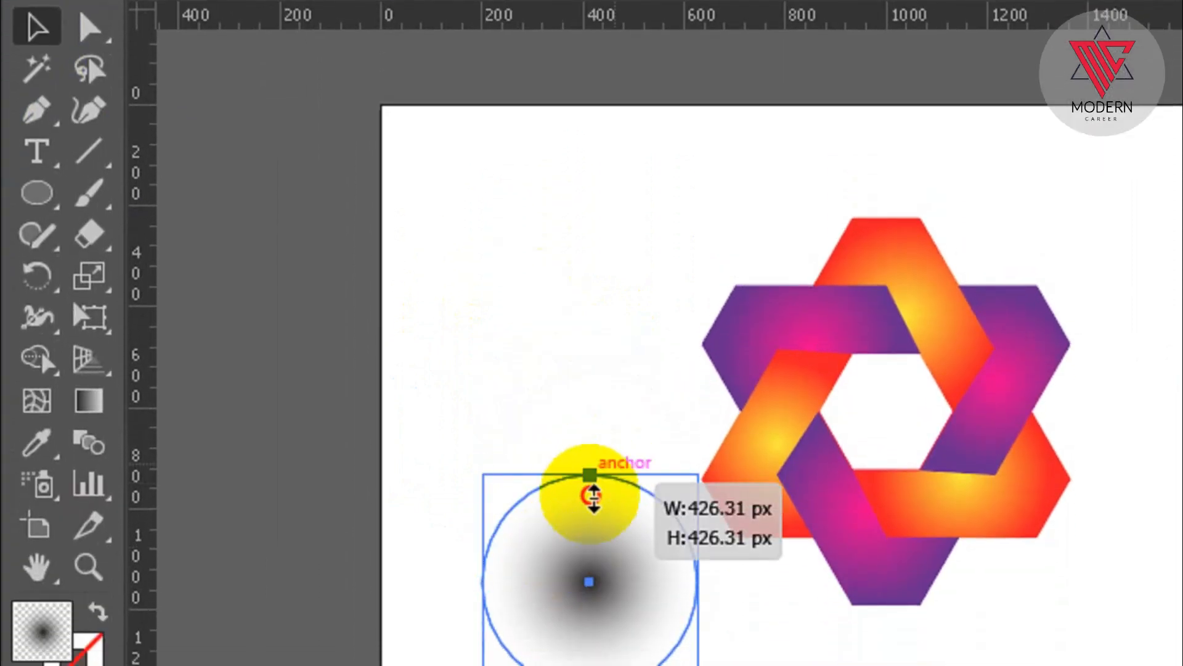
pyautogui.moveTo(594, 496); pyautogui.dragTo(591, 633)
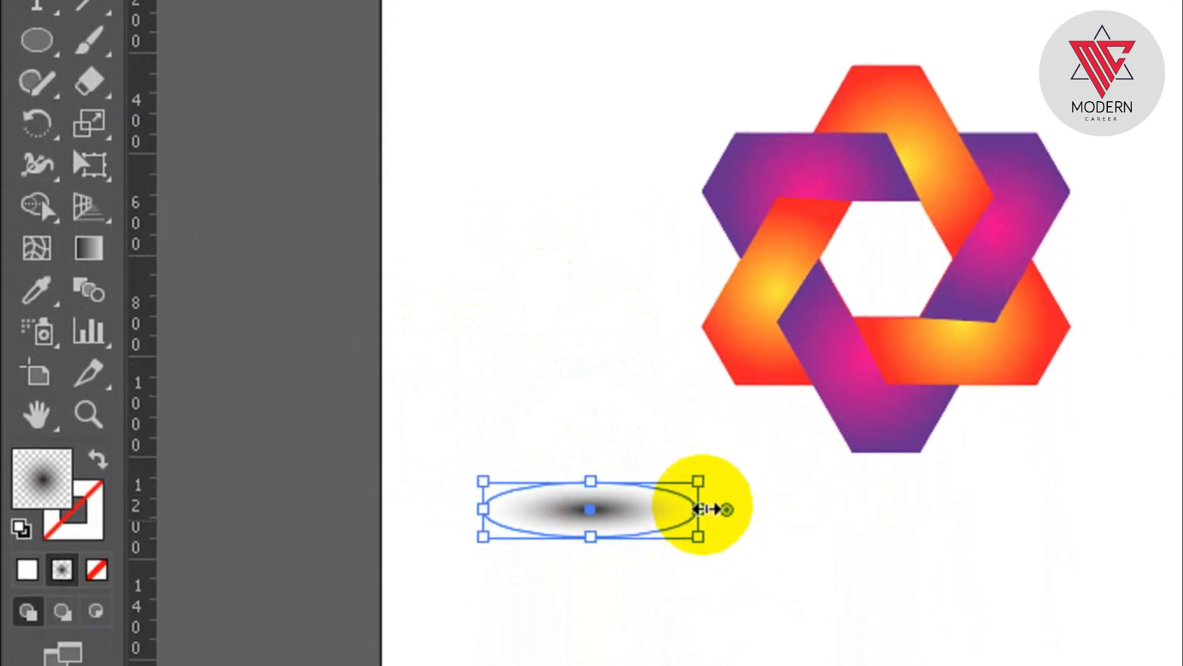
pyautogui.moveTo(701, 509); pyautogui.dragTo(825, 512)
# Step: Place the flattened ellipse just beneath the large star as its shadow, lower its opacity and clear the selection
pyautogui.moveTo(727, 498); pyautogui.dragTo(900, 479)
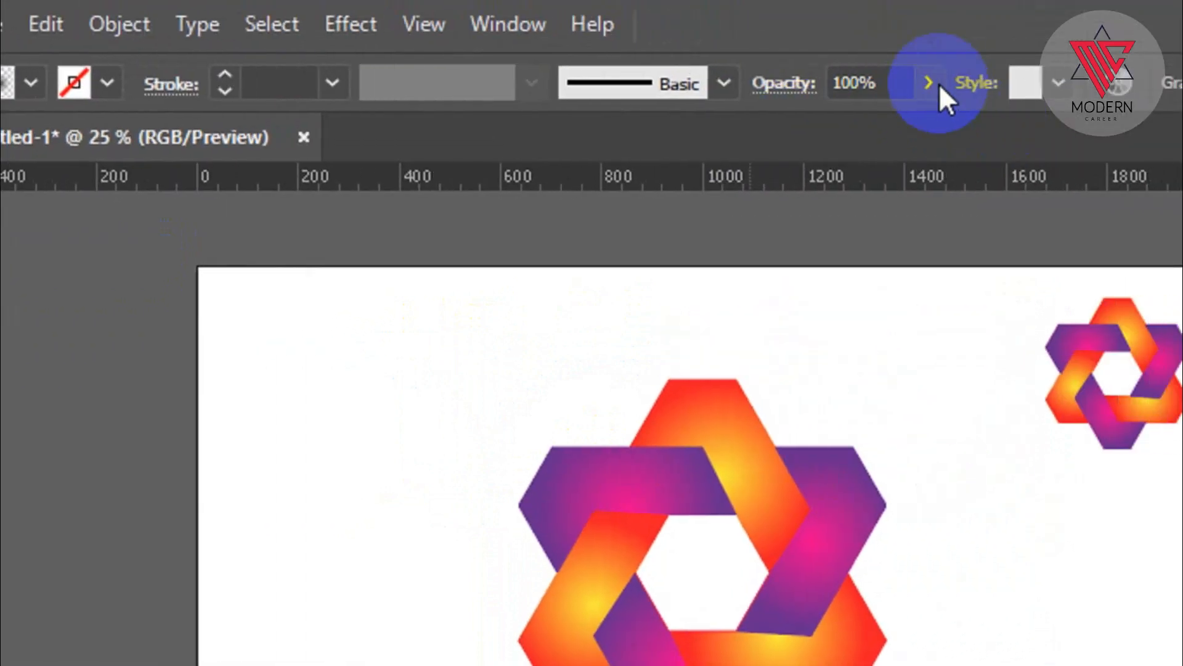
pyautogui.click(938, 86)
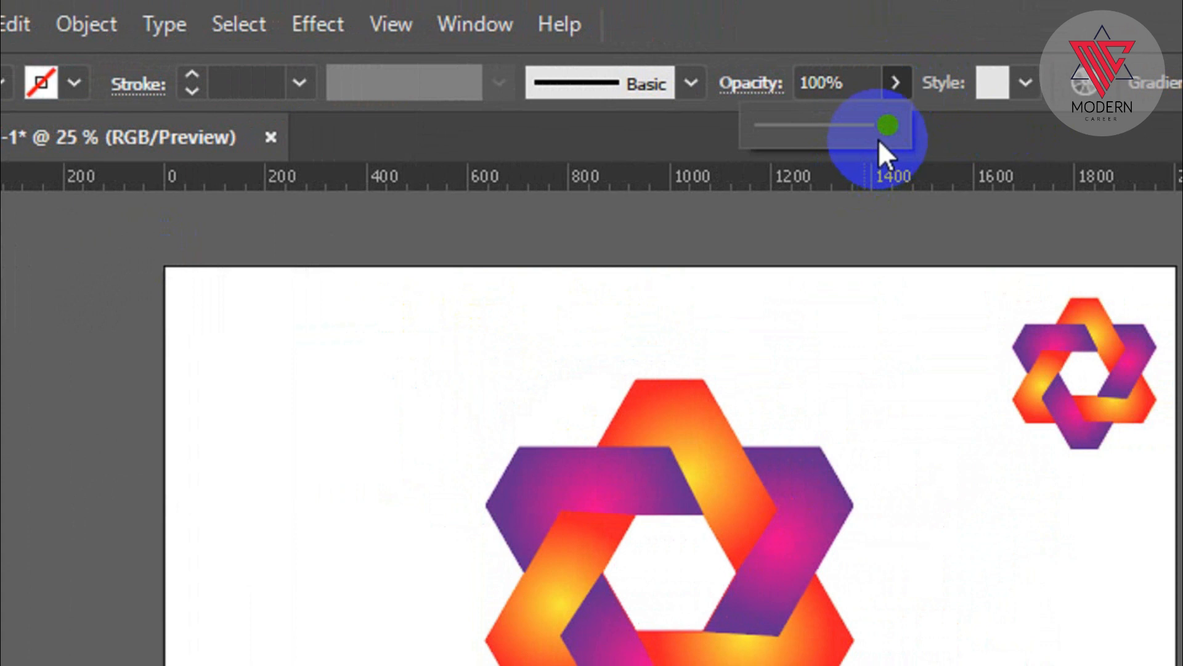
pyautogui.click(912, 139)
pyautogui.click(895, 83)
pyautogui.moveTo(882, 128); pyautogui.dragTo(837, 148)
pyautogui.click(887, 616)
# Step: Select the large star together with its shadow and clear the selection
pyautogui.moveTo(721, 528); pyautogui.dragTo(587, 124)
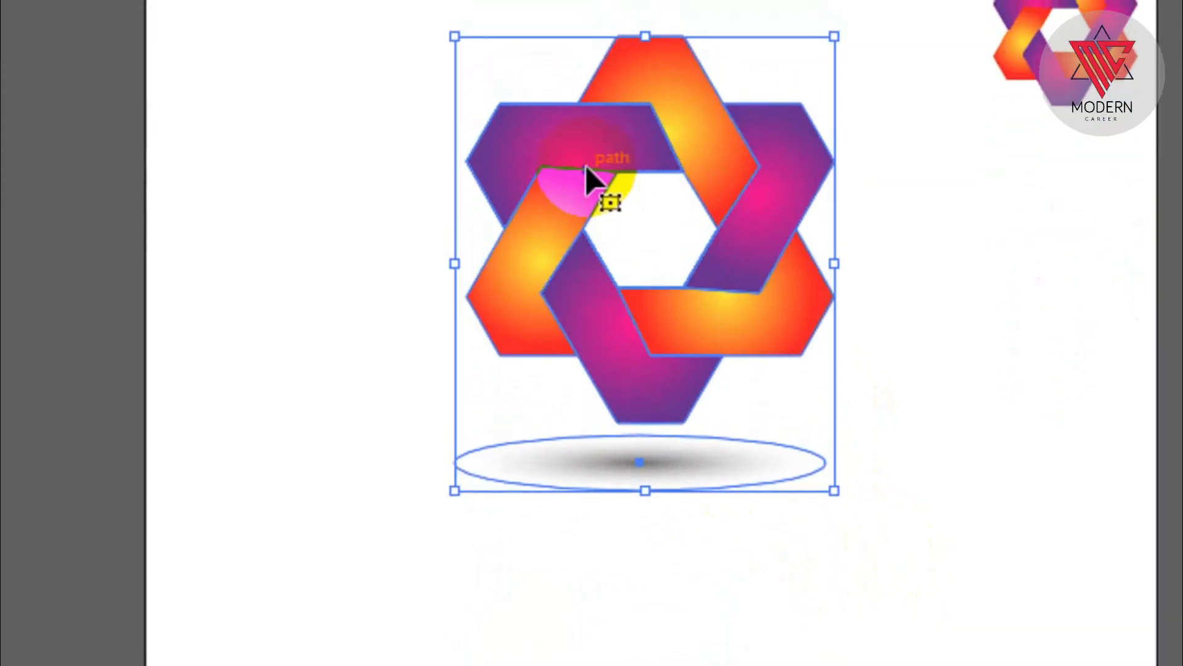
pyautogui.press('a')
pyautogui.press('v')
pyautogui.click(906, 575)
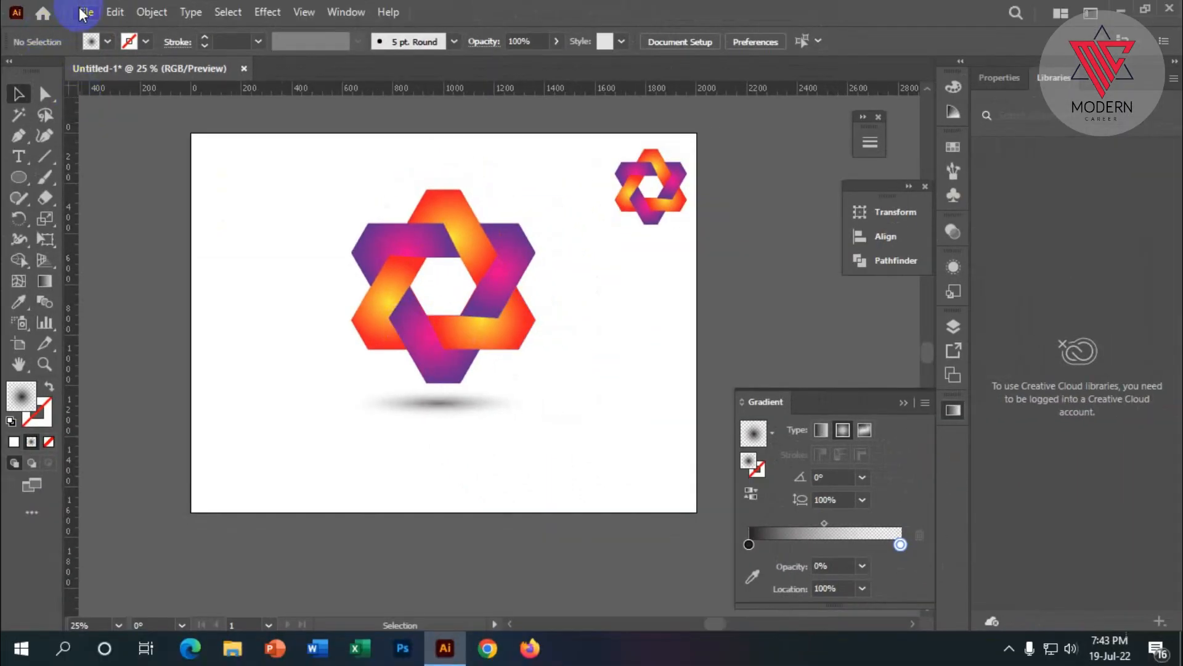
# Step: Start a JPEG export with Use Artboards enabled, look over the available file types and close the export without saving
pyautogui.click(85, 12)
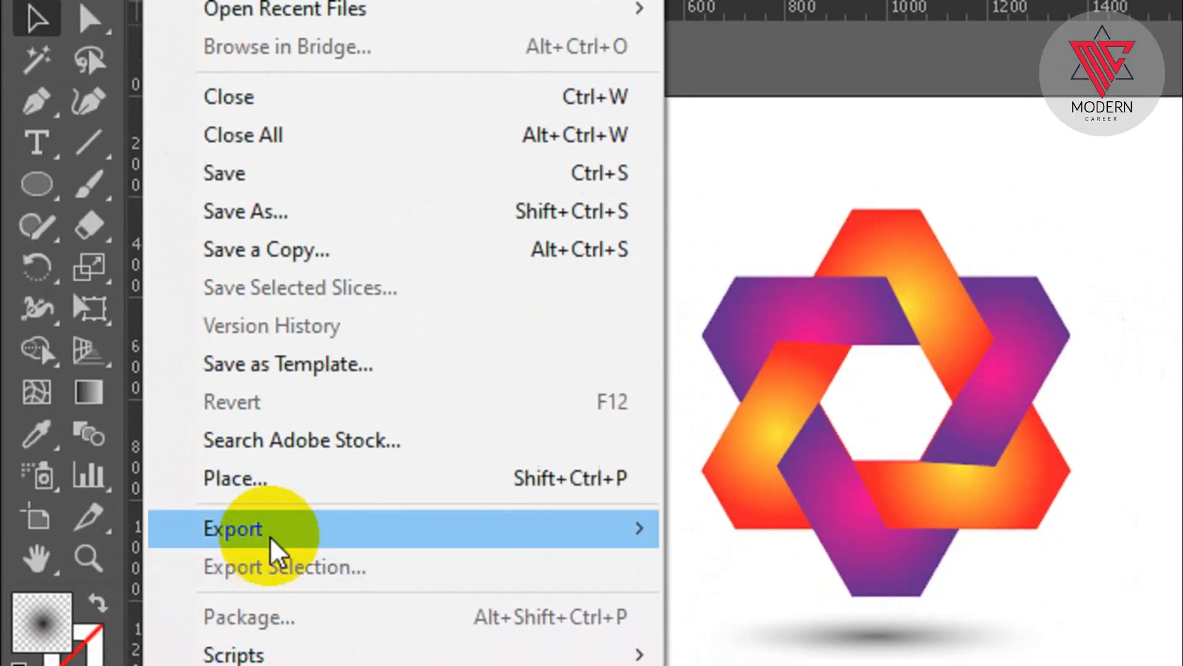
pyautogui.moveTo(271, 509)
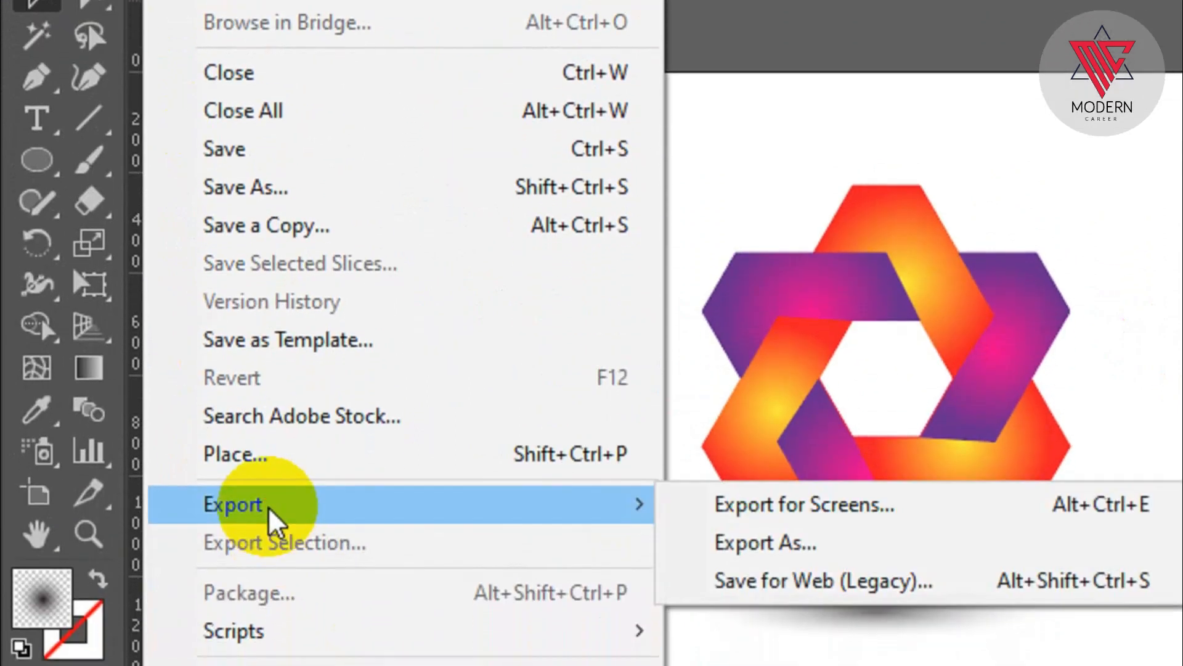
pyautogui.click(768, 538)
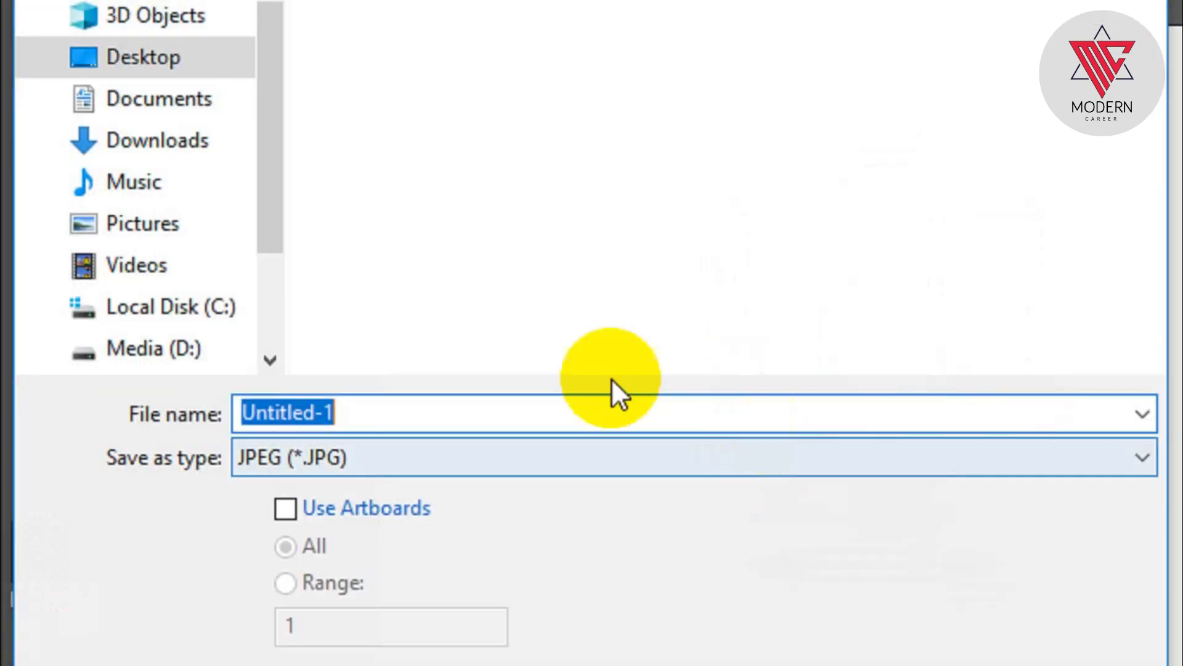
pyautogui.click(289, 508)
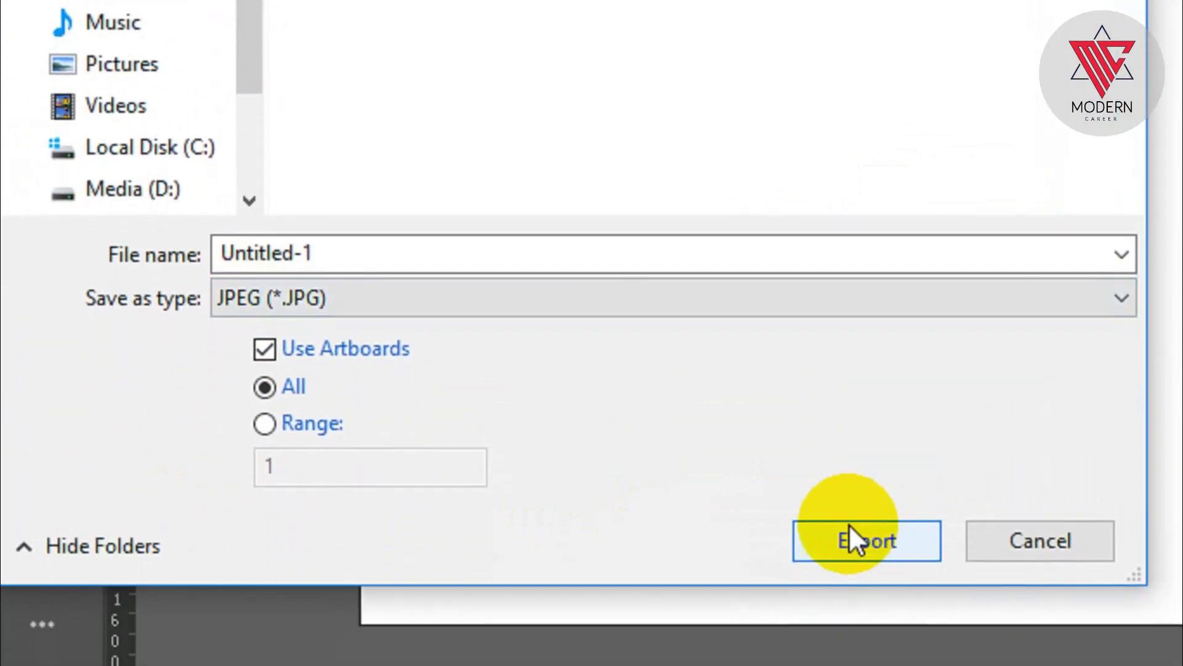
pyautogui.click(973, 297)
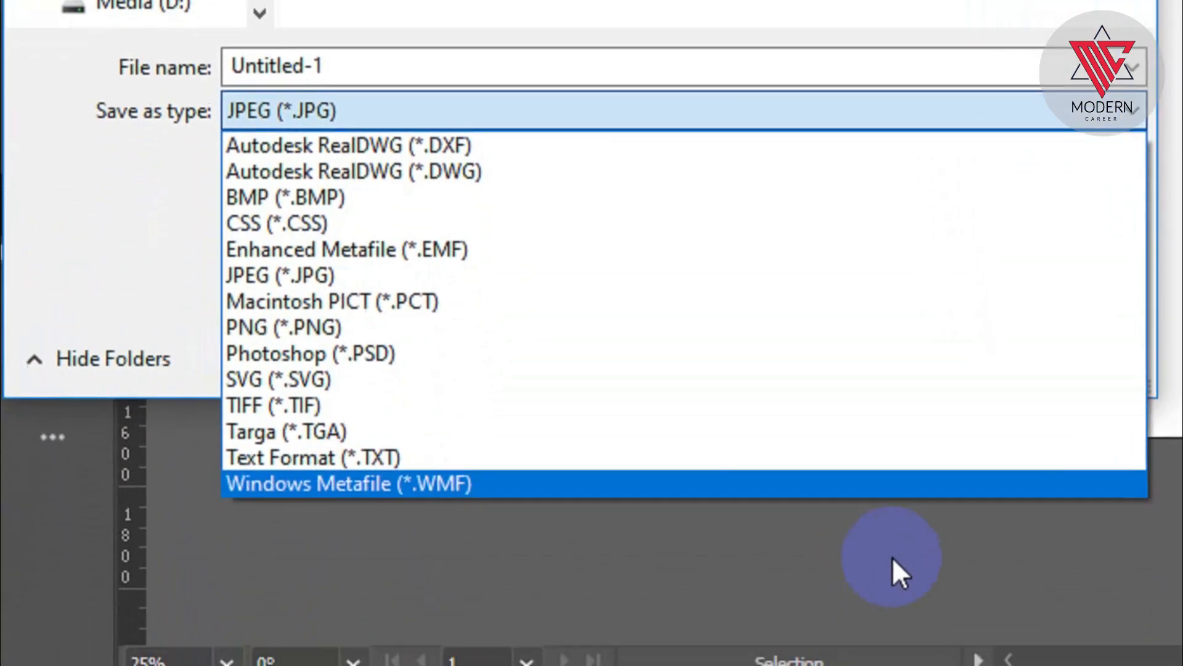
pyautogui.click(894, 558)
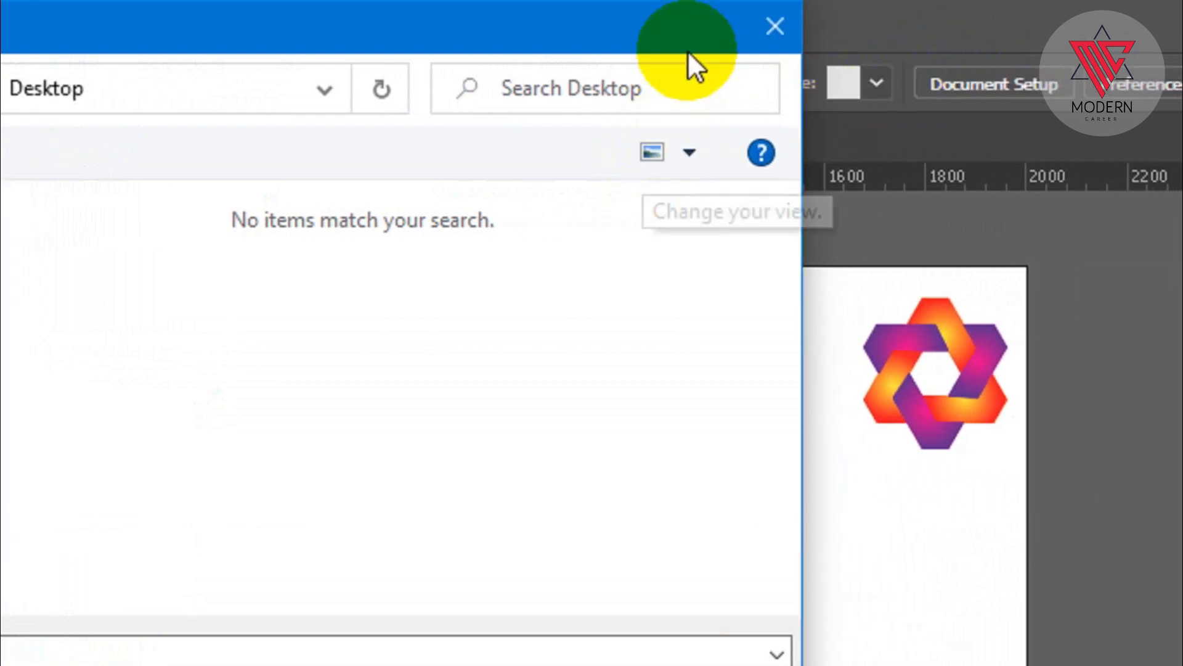
pyautogui.click(772, 26)
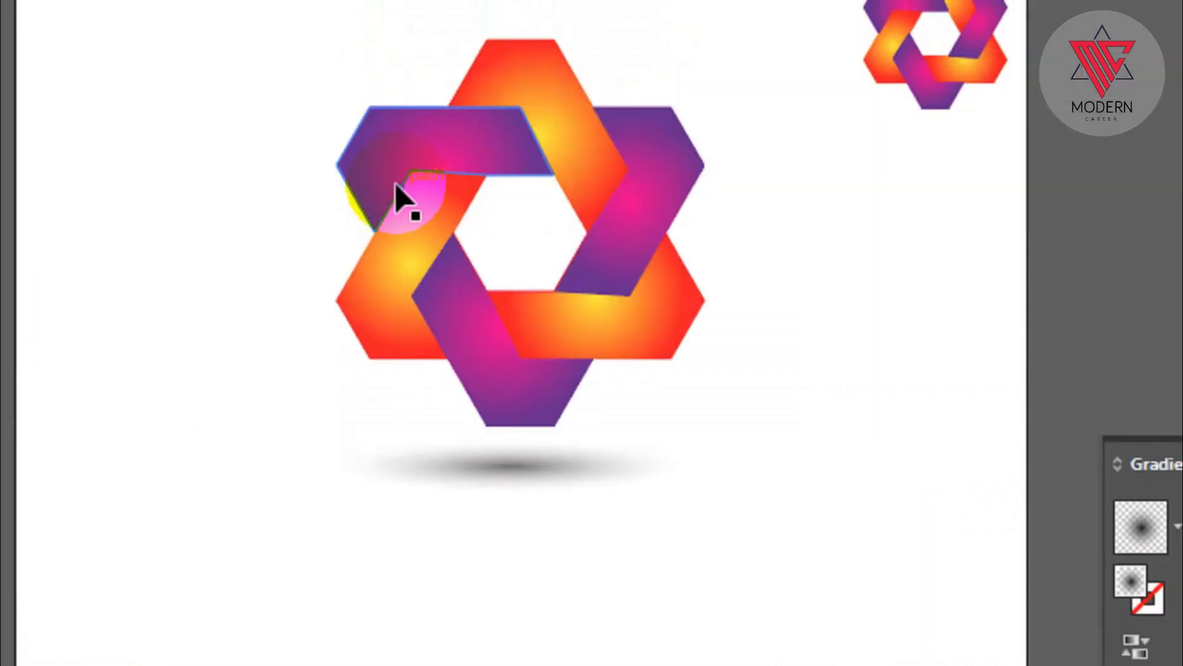
pyautogui.scroll(-2, 364, 198)
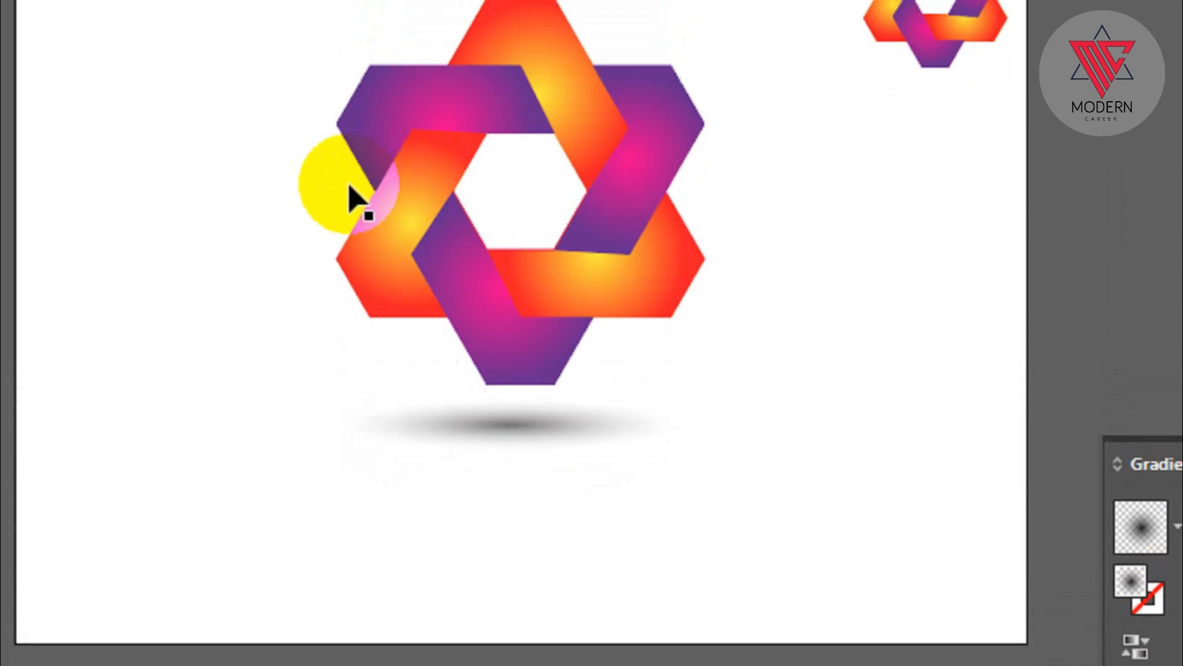
pyautogui.scroll(4, 348, 200)
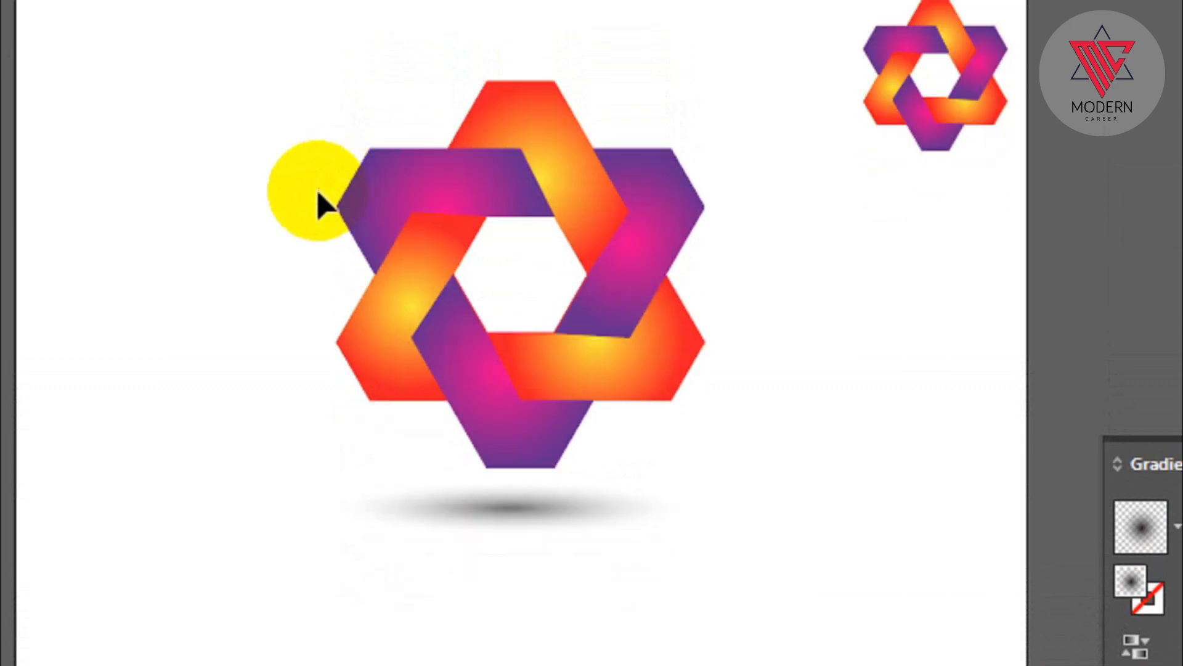
pyautogui.scroll(2, 298, 210)
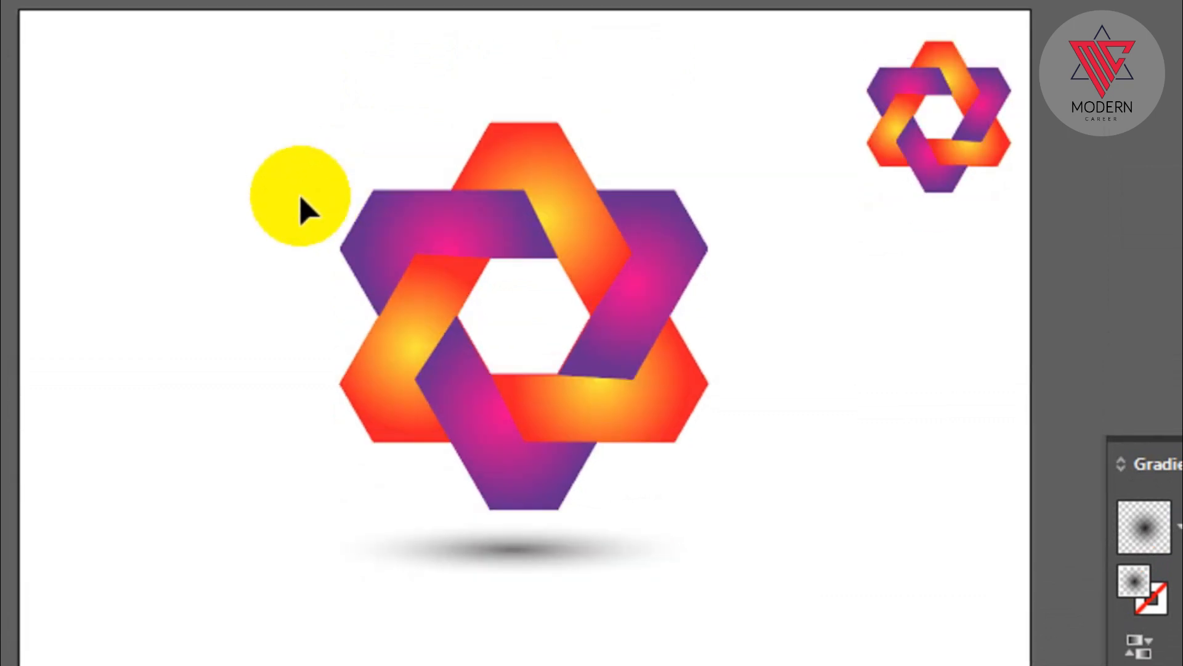